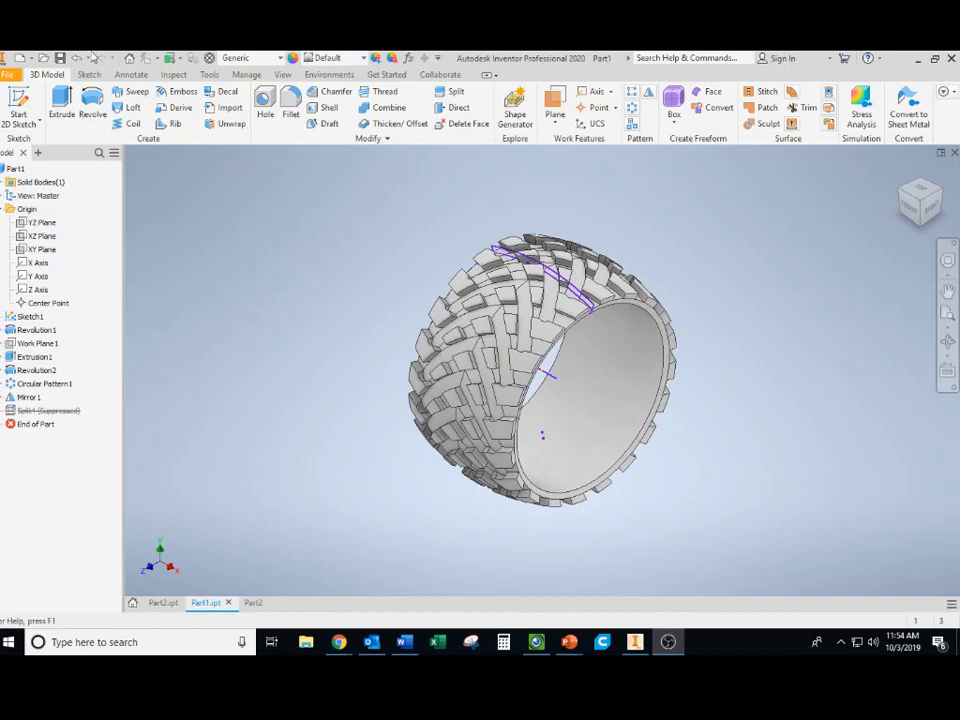
# Step: Create a new part and start a 2D sketch on the XY plane
pyautogui.click(11, 74)
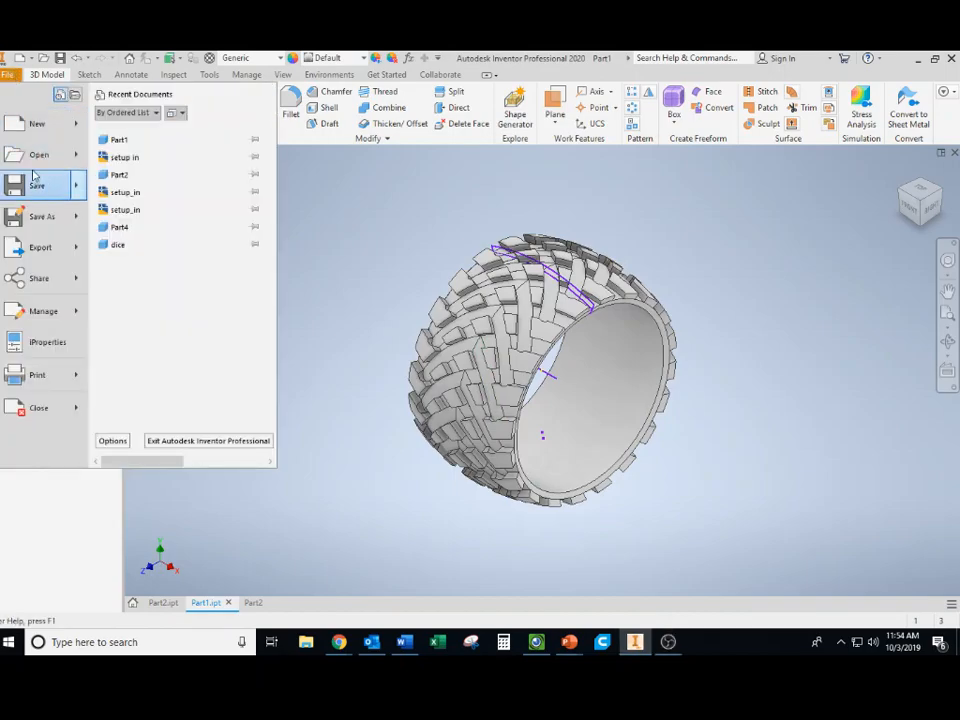
pyautogui.moveTo(36, 130)
pyautogui.click(140, 234)
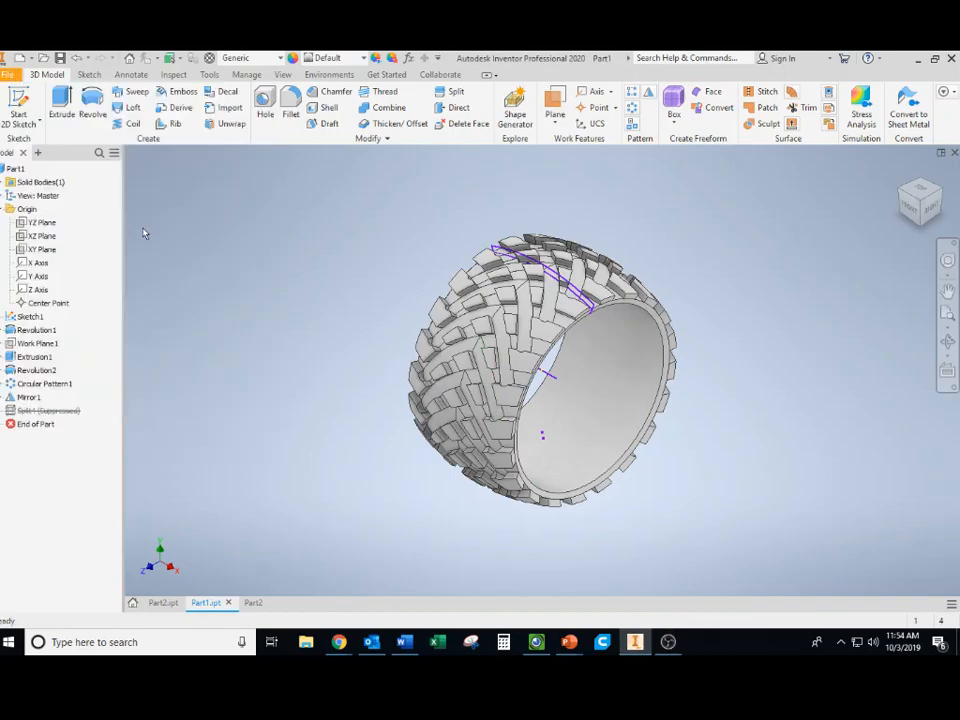
pyautogui.click(18, 102)
pyautogui.click(500, 250)
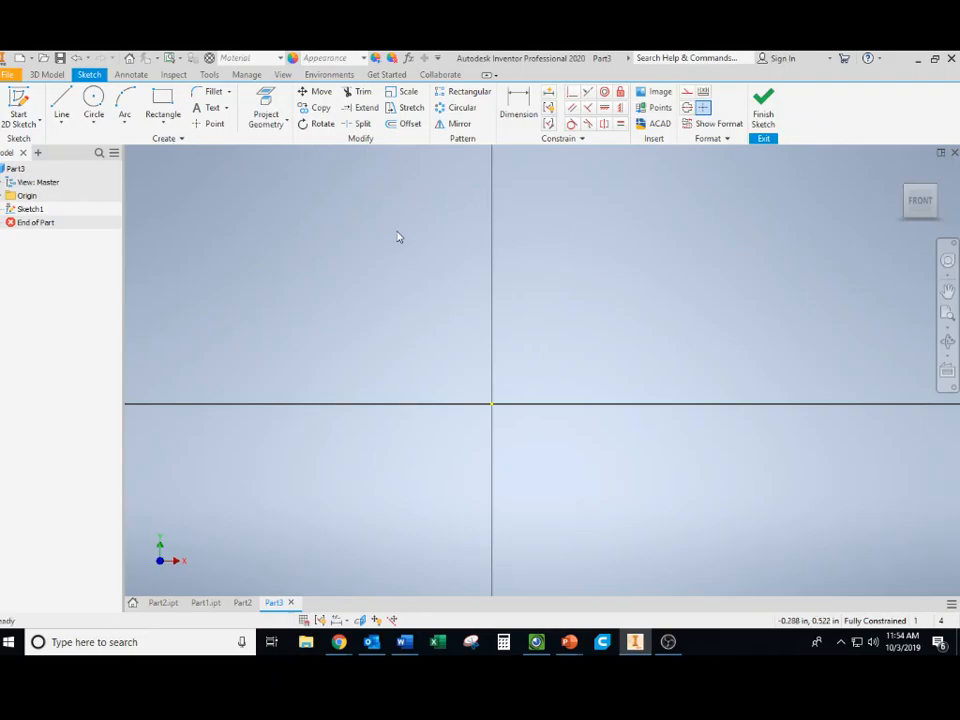
# Step: Sketch a horizontal line about 0.2 in long leftward from the vertical axis, above the origin, and continue it with a downward-curving arc of about 0.58 in radius
pyautogui.moveTo(590, 209); pyautogui.dragTo(587, 255, button='middle')
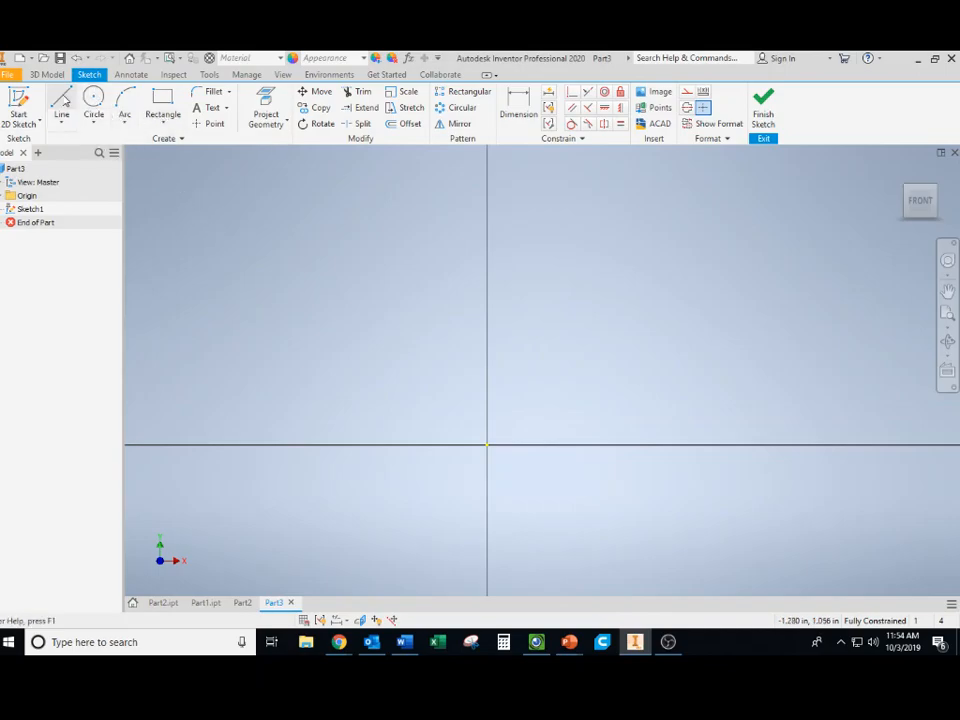
pyautogui.click(61, 106)
pyautogui.click(488, 232)
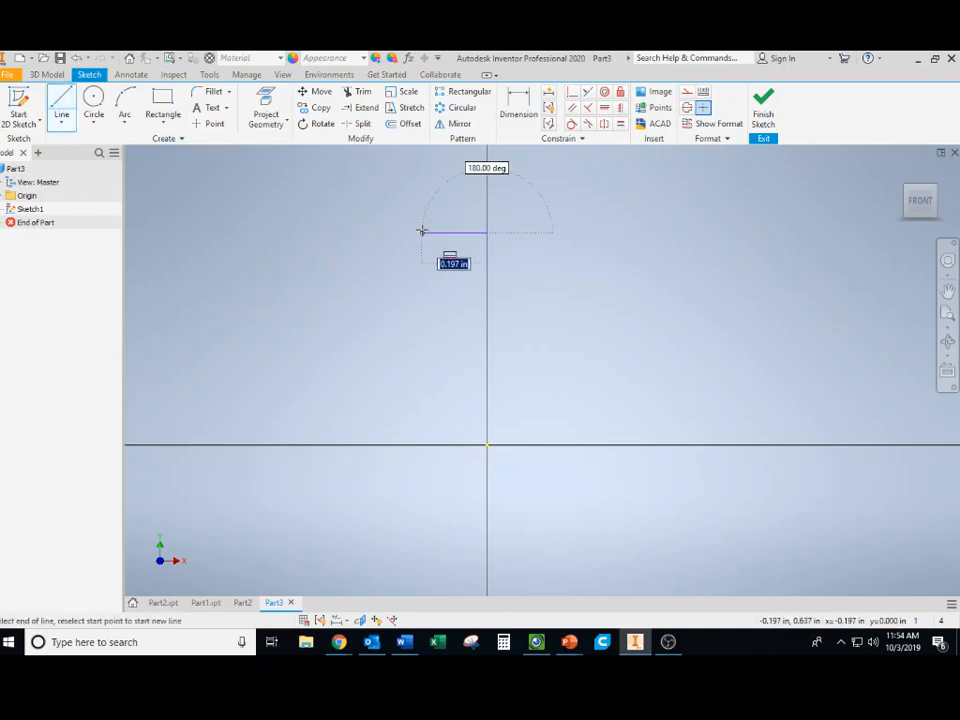
pyautogui.click(422, 231)
pyautogui.click(126, 100)
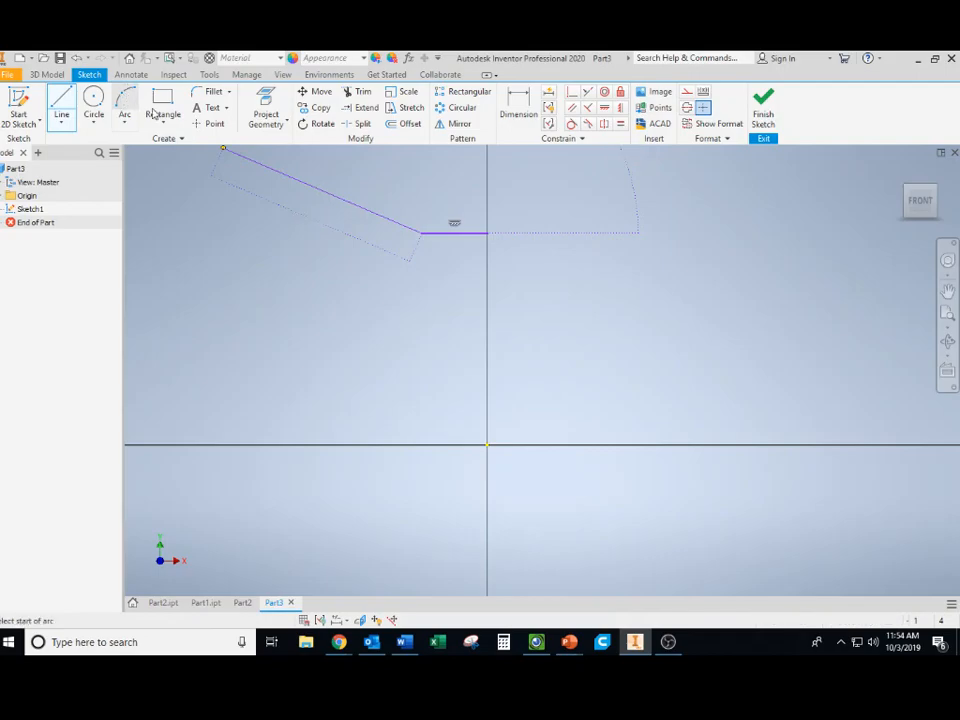
pyautogui.click(422, 232)
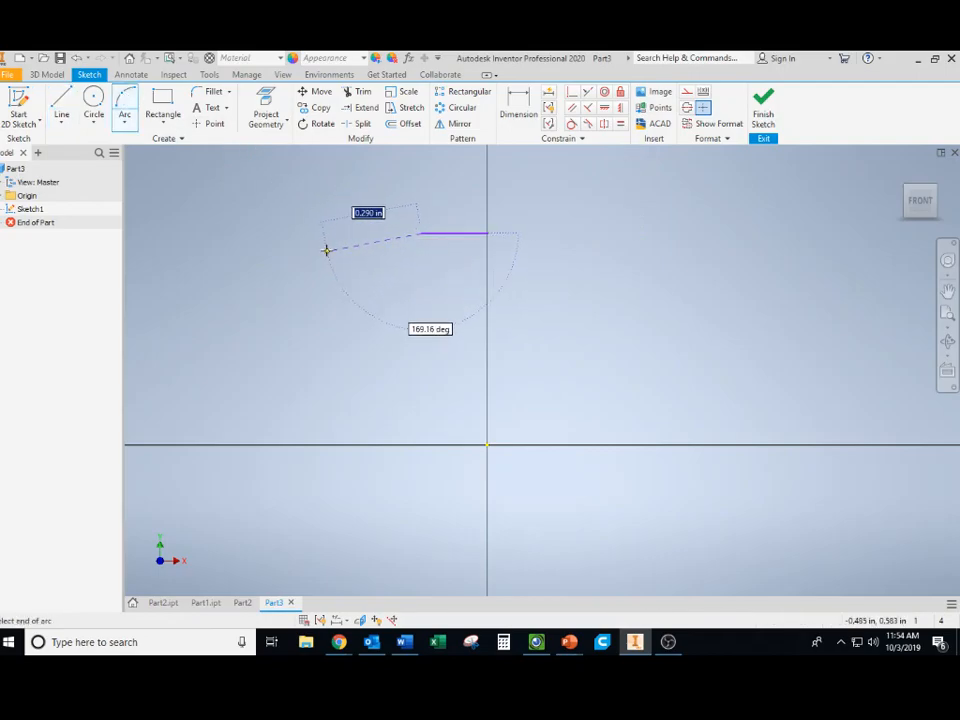
pyautogui.click(358, 243)
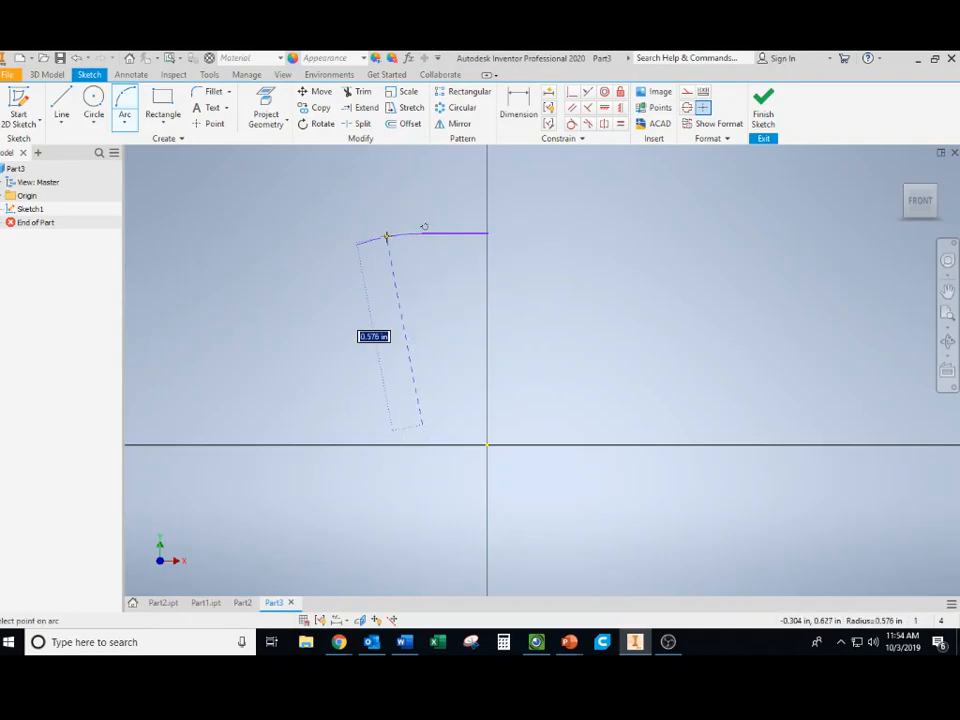
pyautogui.click(386, 237)
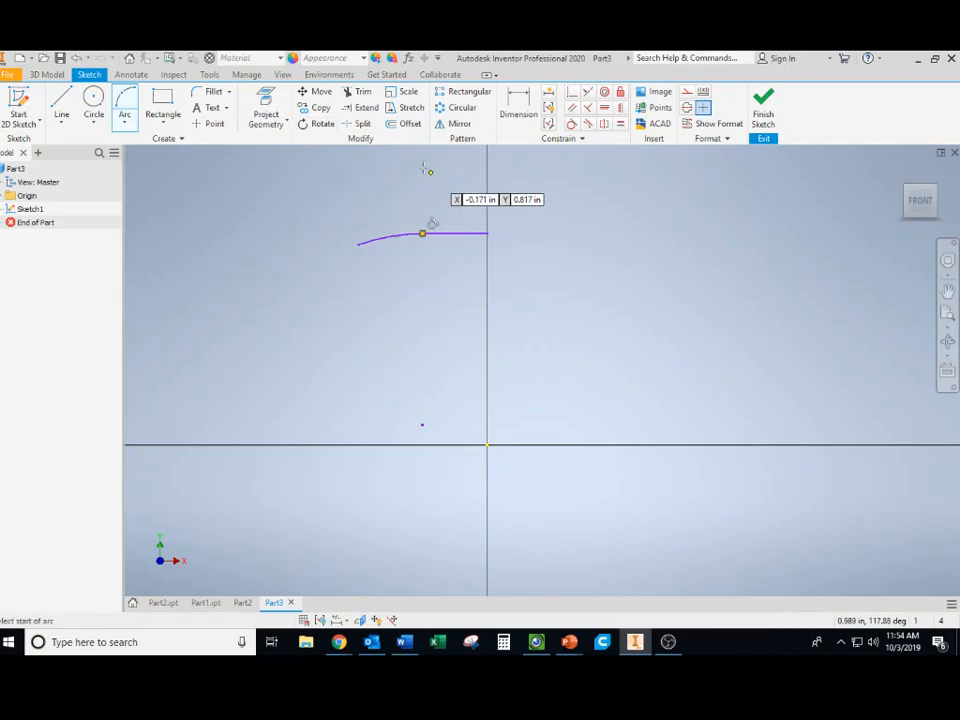
# Step: Offset the connected line and arc upward by about 0.07 in
pyautogui.click(405, 124)
pyautogui.click(423, 236)
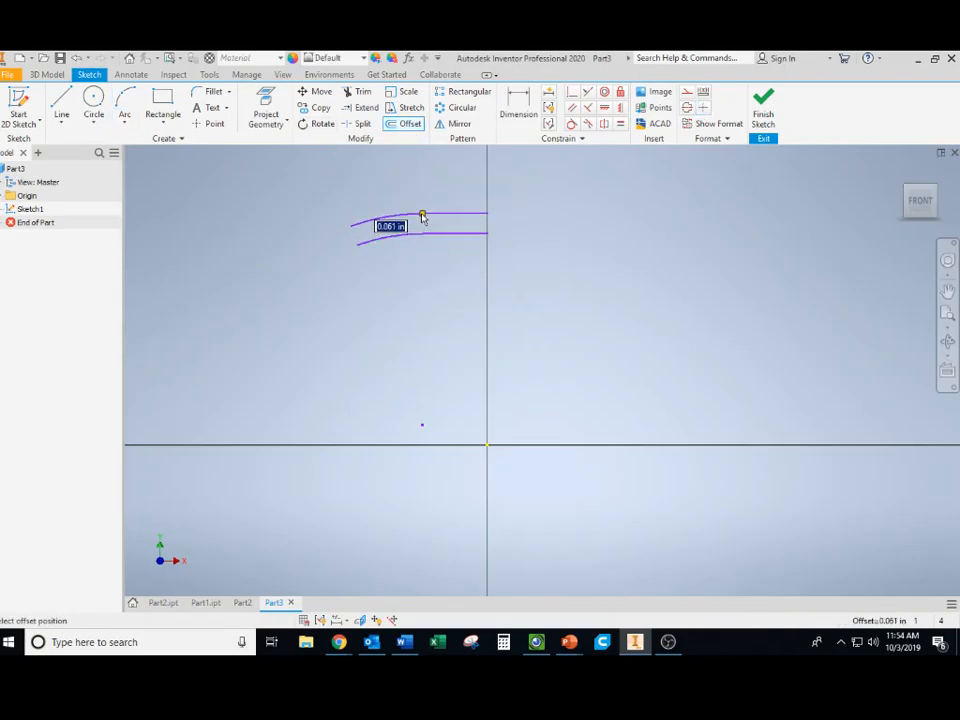
pyautogui.click(422, 216)
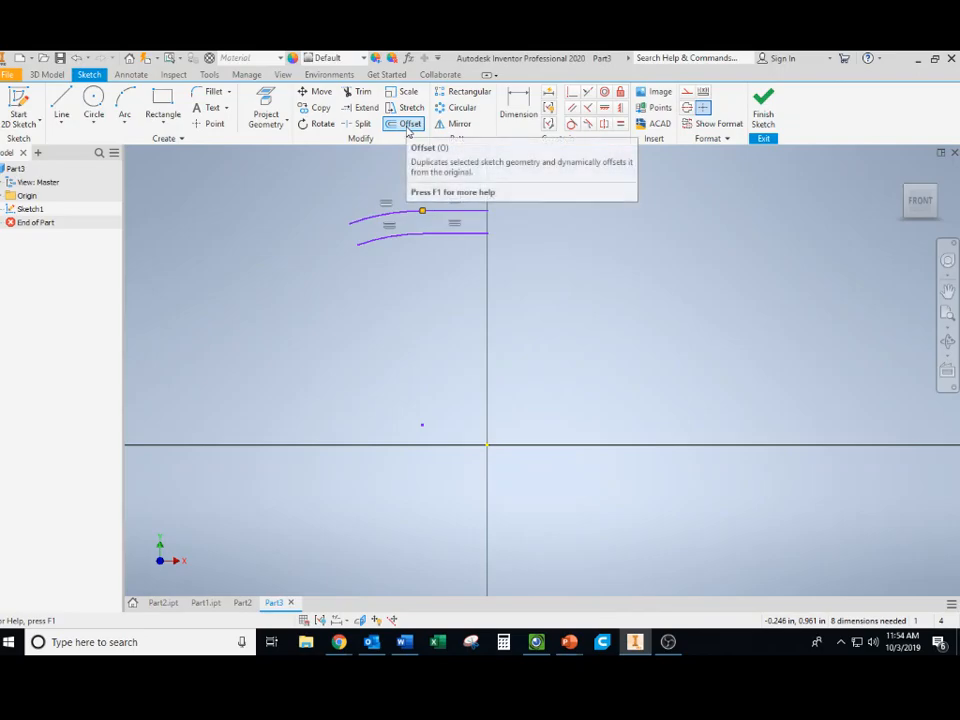
# Step: Close the half-profile with straight lines joining the original and offset curves at both ends
pyautogui.click(61, 107)
pyautogui.click(349, 223)
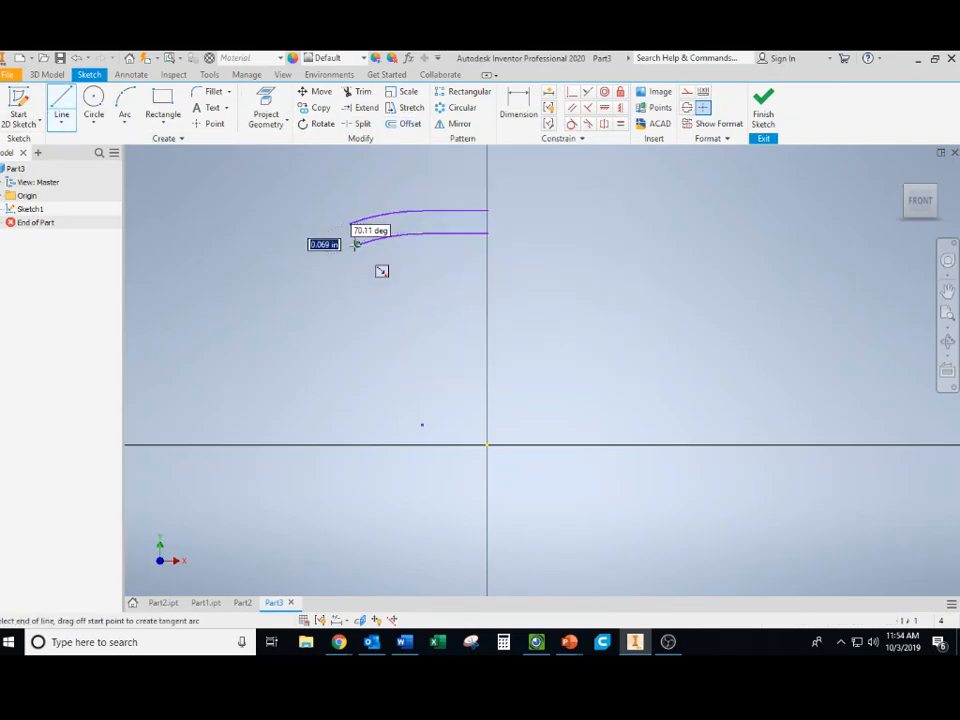
pyautogui.click(357, 244)
pyautogui.click(487, 233)
pyautogui.click(487, 212)
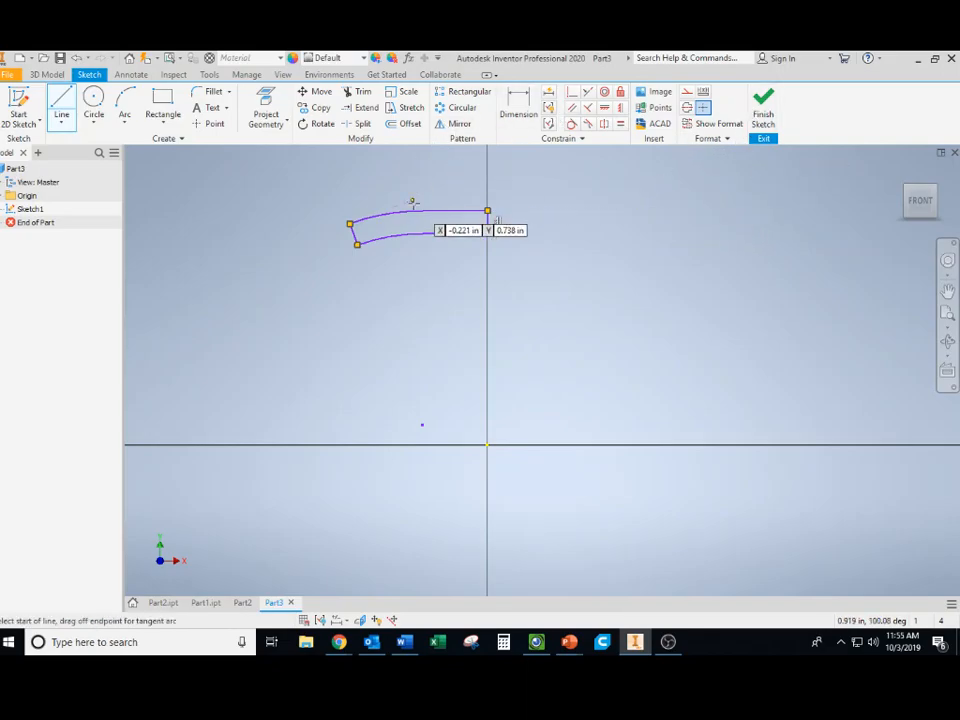
# Step: Mirror the half-profile about its vertical closing line on the axis, and delete that shared line to leave one closed profile
pyautogui.click(459, 123)
pyautogui.click(408, 216)
pyautogui.click(439, 214)
pyautogui.click(370, 245)
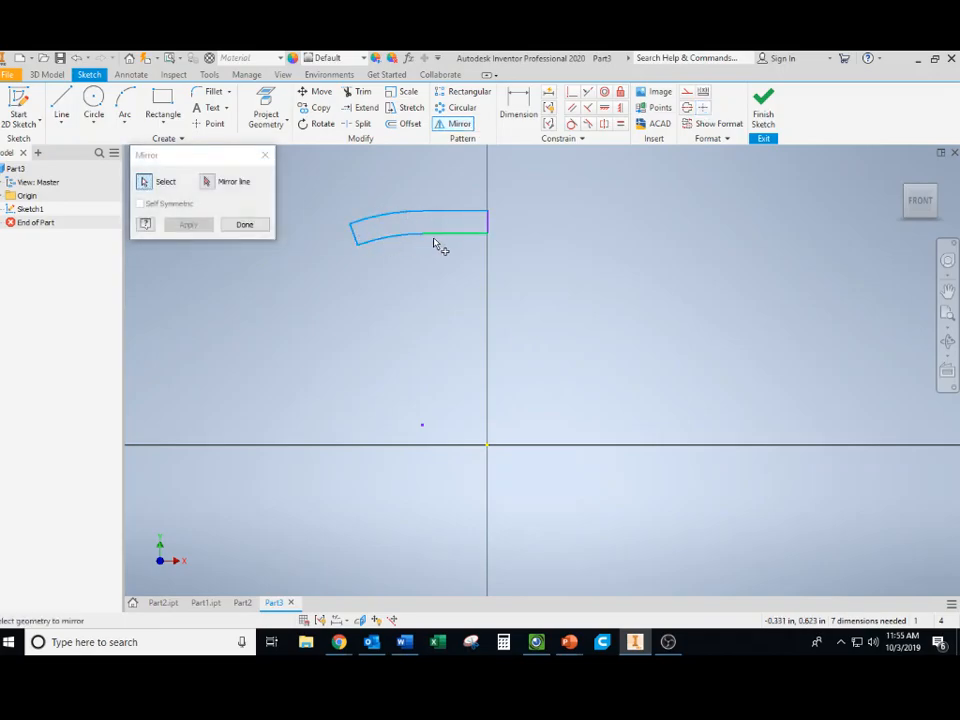
pyautogui.click(214, 188)
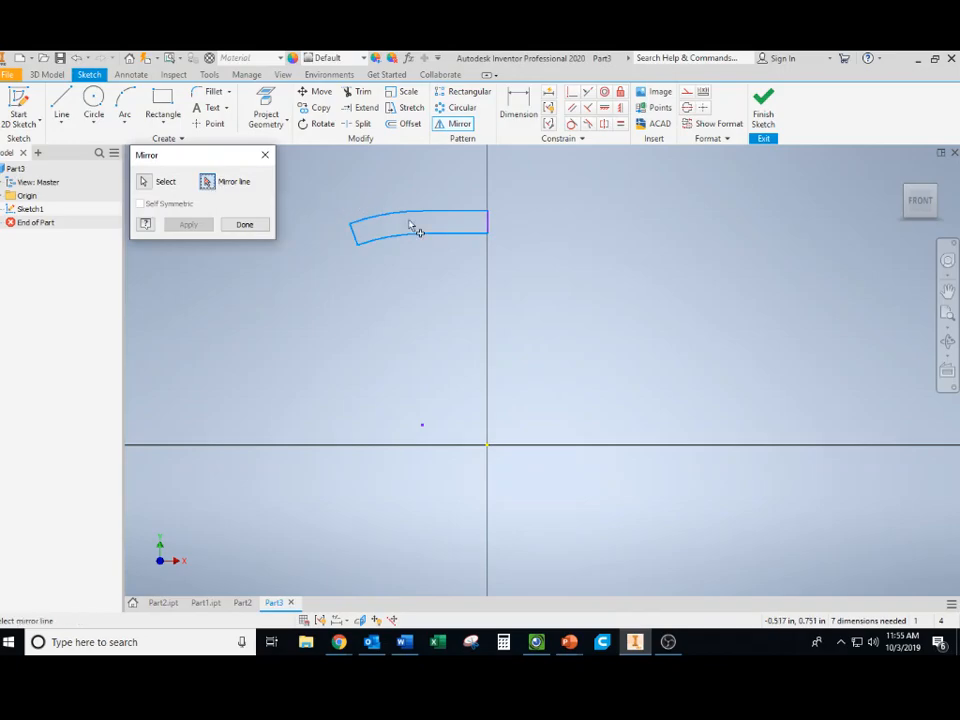
pyautogui.click(487, 228)
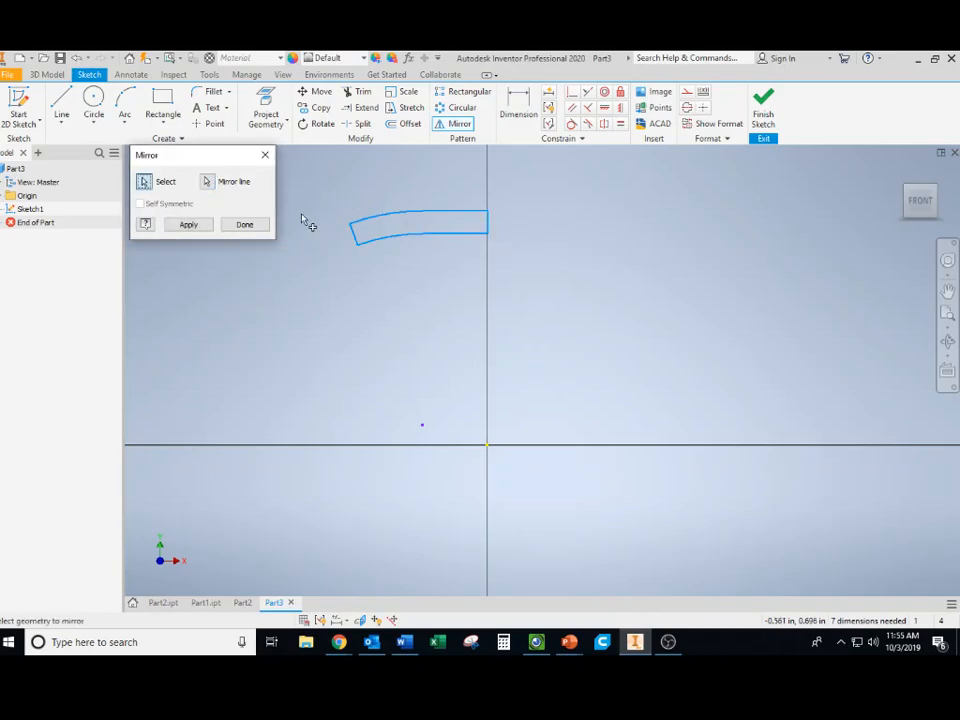
pyautogui.click(192, 226)
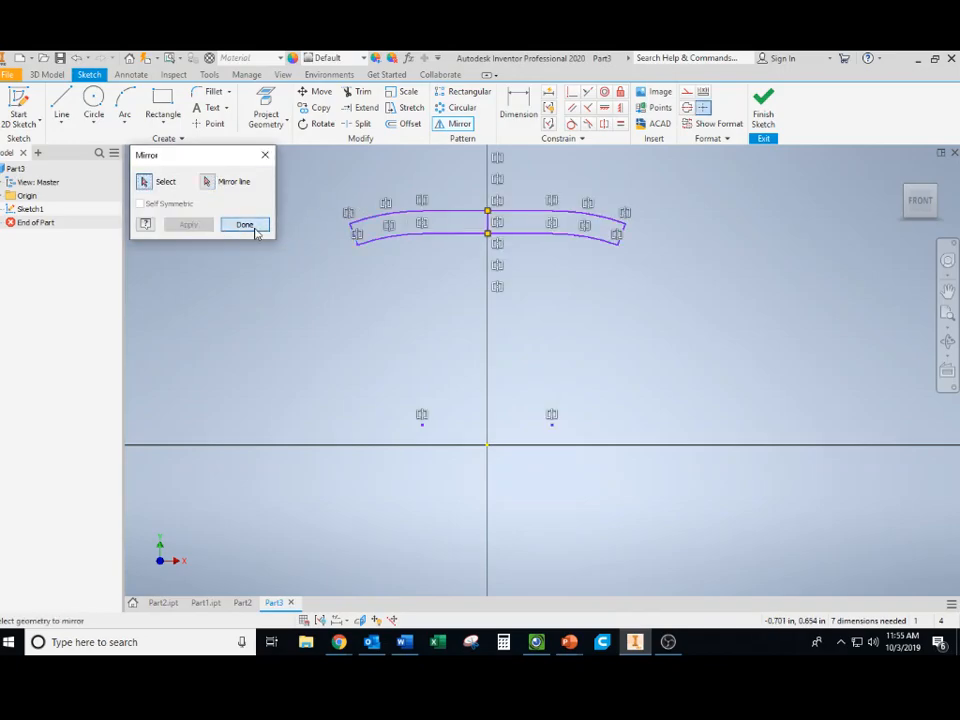
pyautogui.click(245, 225)
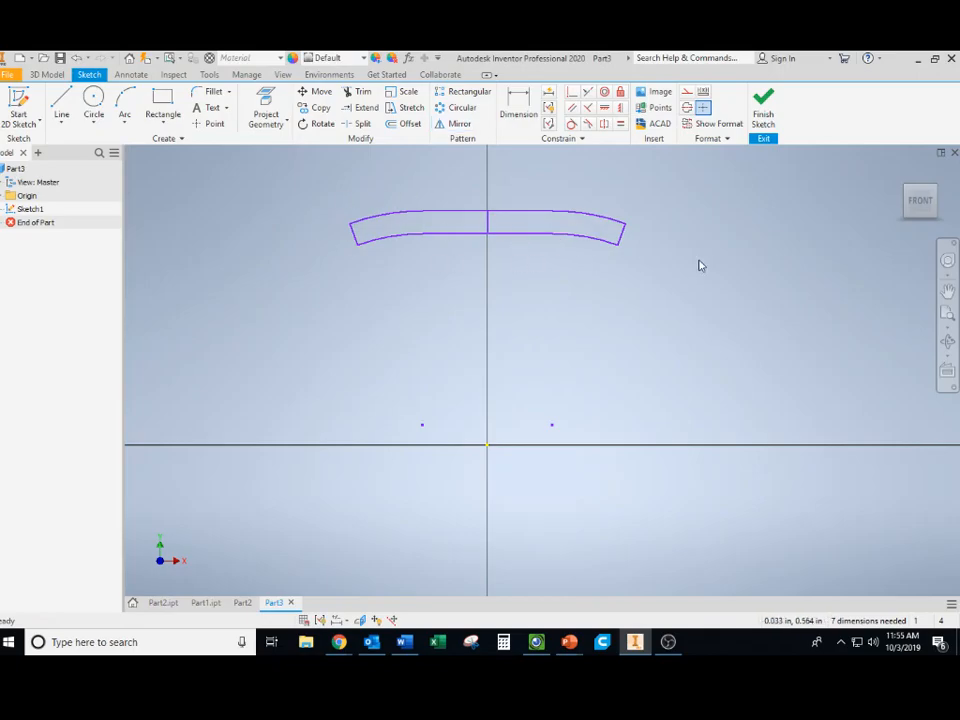
pyautogui.click(487, 224)
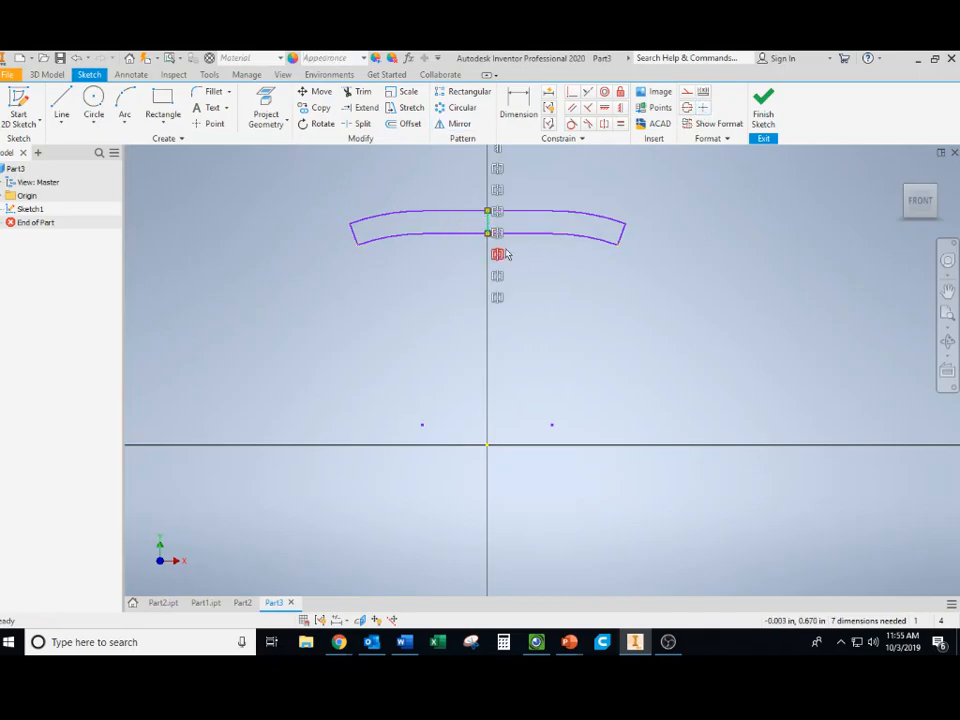
pyautogui.press('Delete')
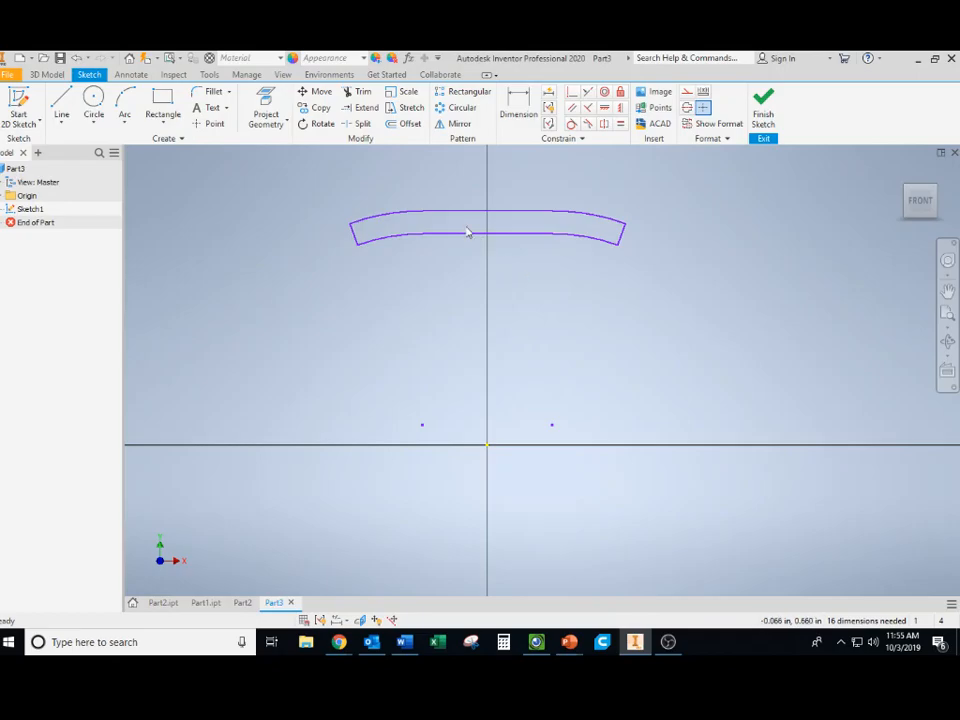
# Step: Draw a horizontal line through the origin along the horizontal axis, convert it to construction geometry, and finish the sketch
pyautogui.click(61, 104)
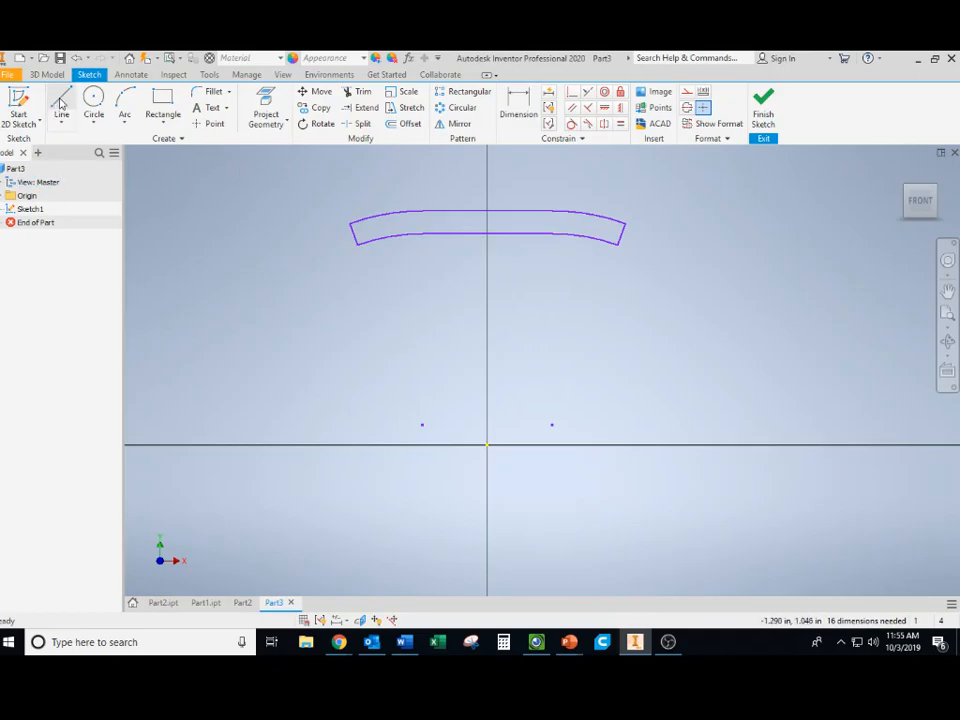
pyautogui.click(438, 444)
pyautogui.click(546, 444)
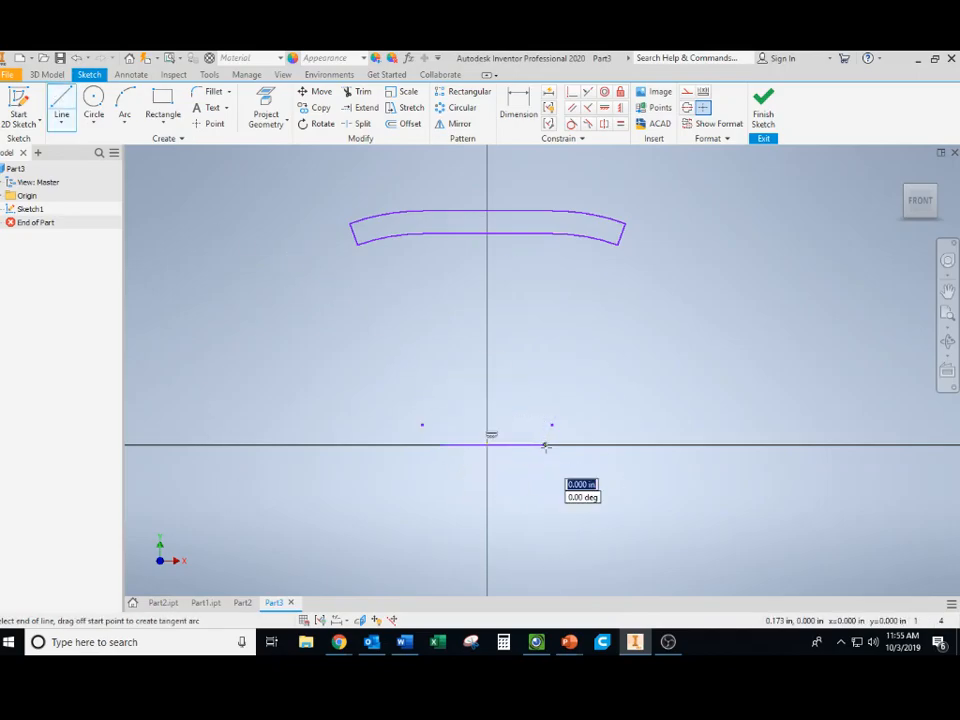
pyautogui.press('Escape')
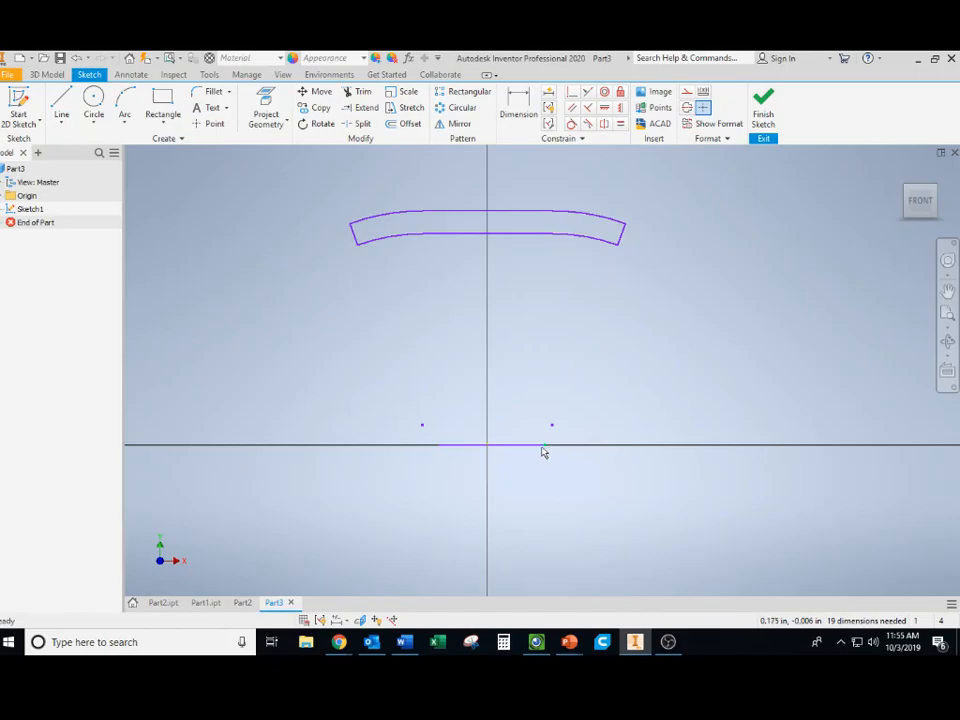
pyautogui.rightClick(513, 449)
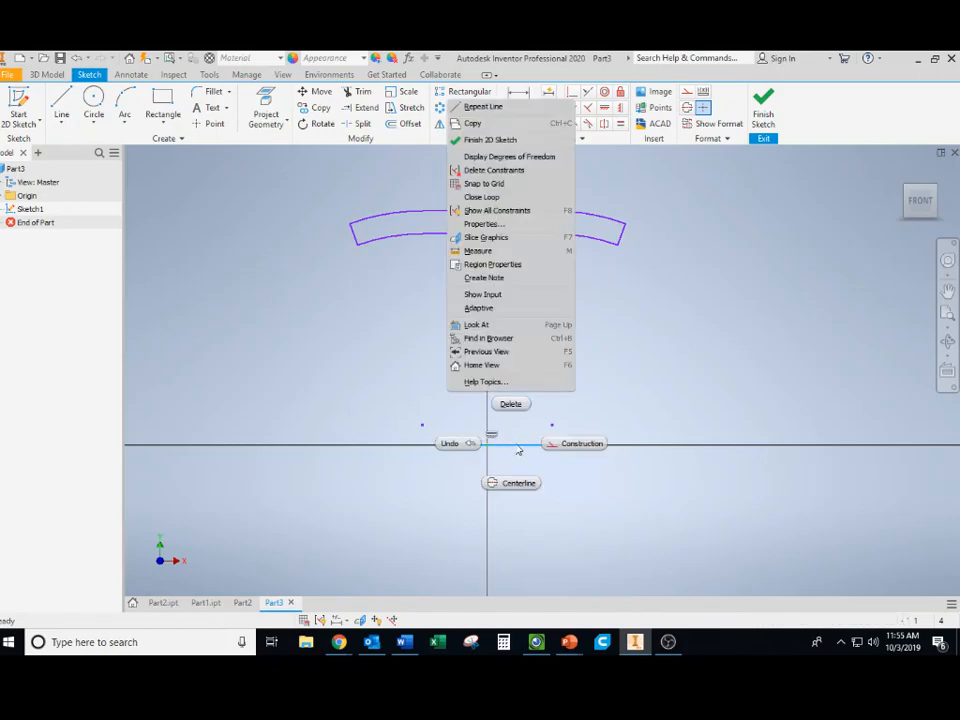
pyautogui.click(576, 446)
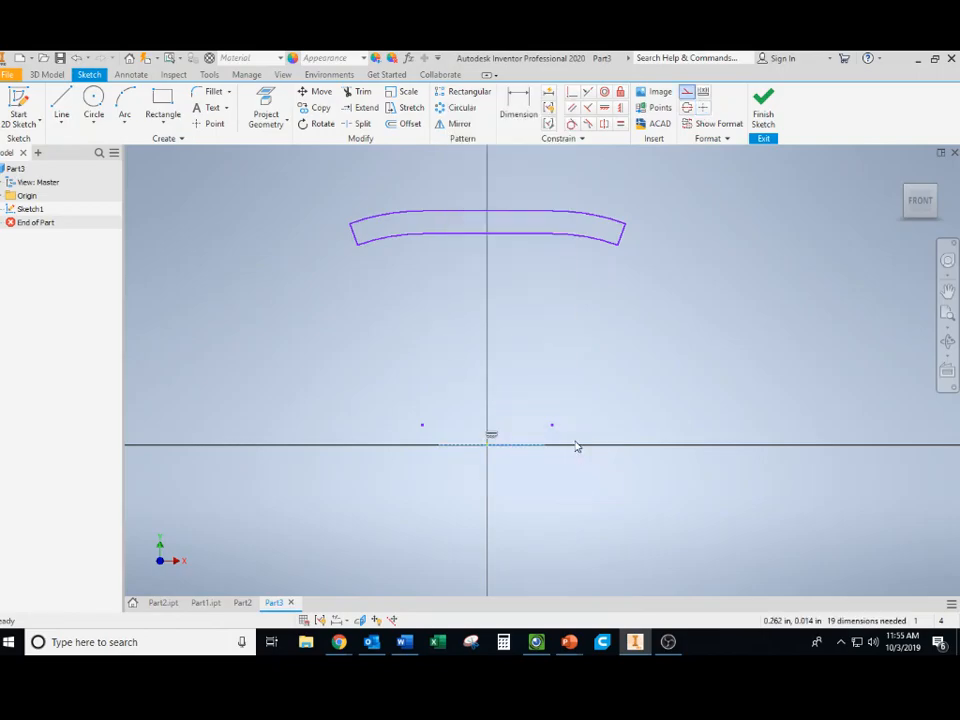
pyautogui.click(766, 110)
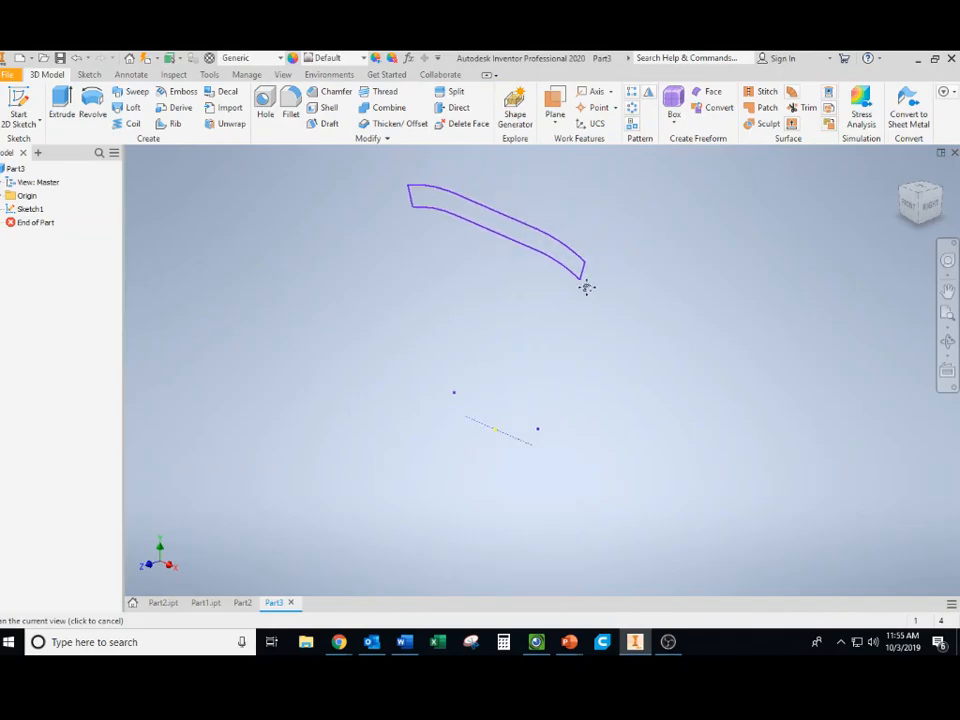
pyautogui.click(91, 103)
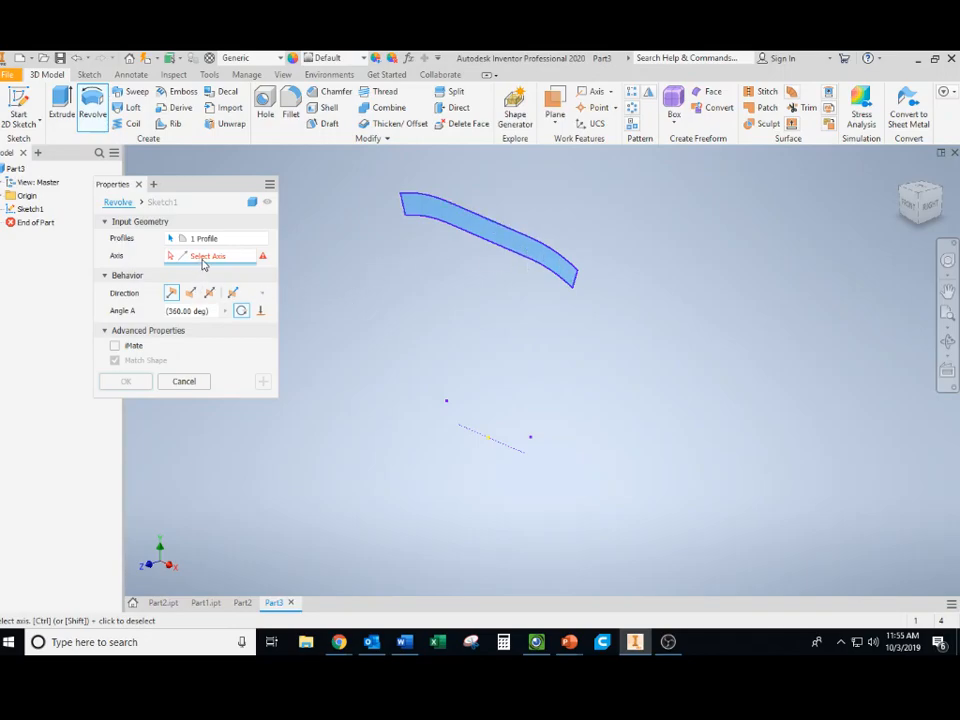
pyautogui.click(502, 447)
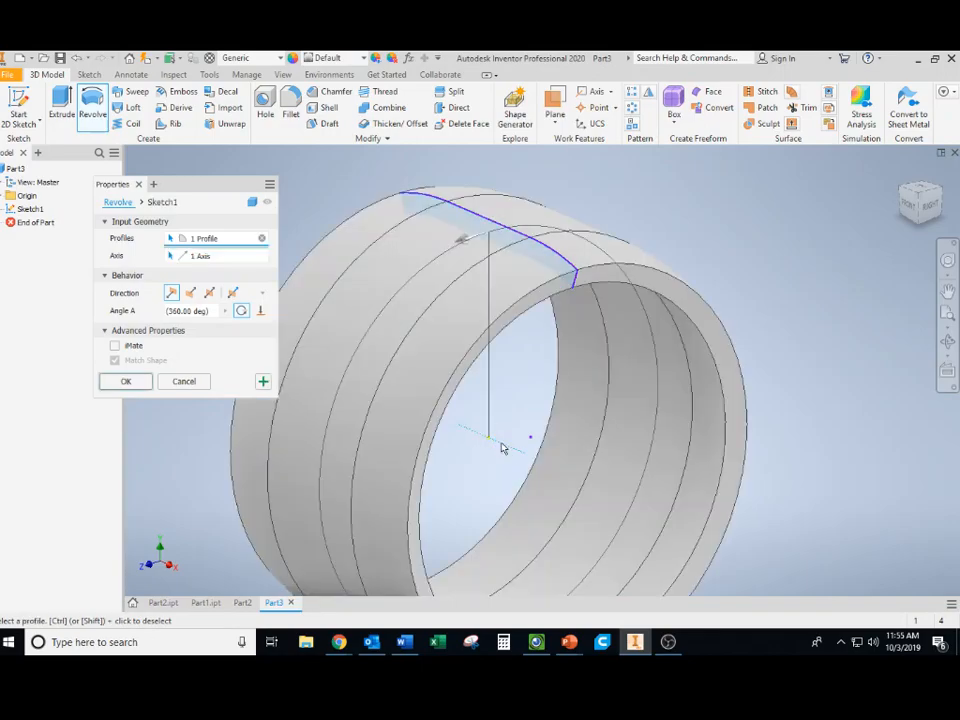
pyautogui.click(194, 386)
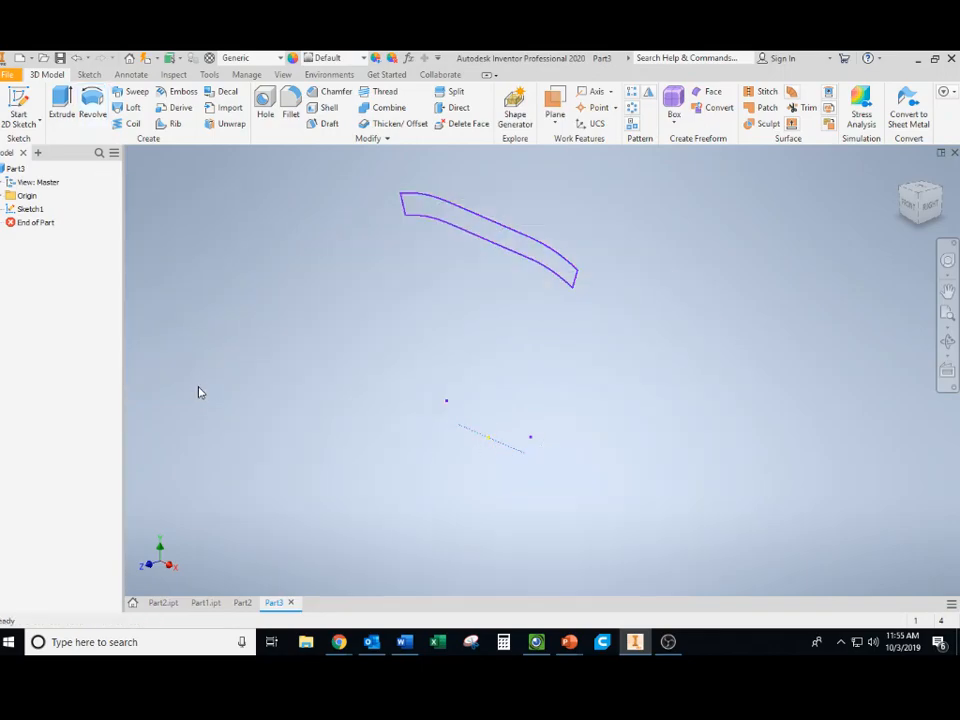
# Step: Revolve the curved profile a full 360 degrees about the origin's X Axis to form the tire ring
pyautogui.click(3, 195)
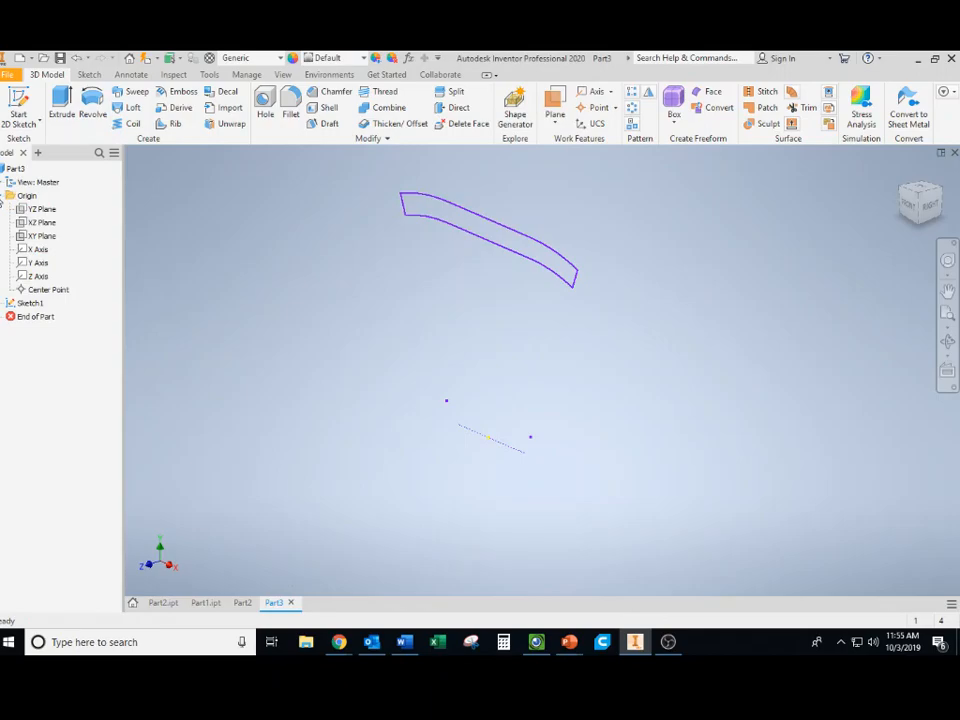
pyautogui.click(93, 103)
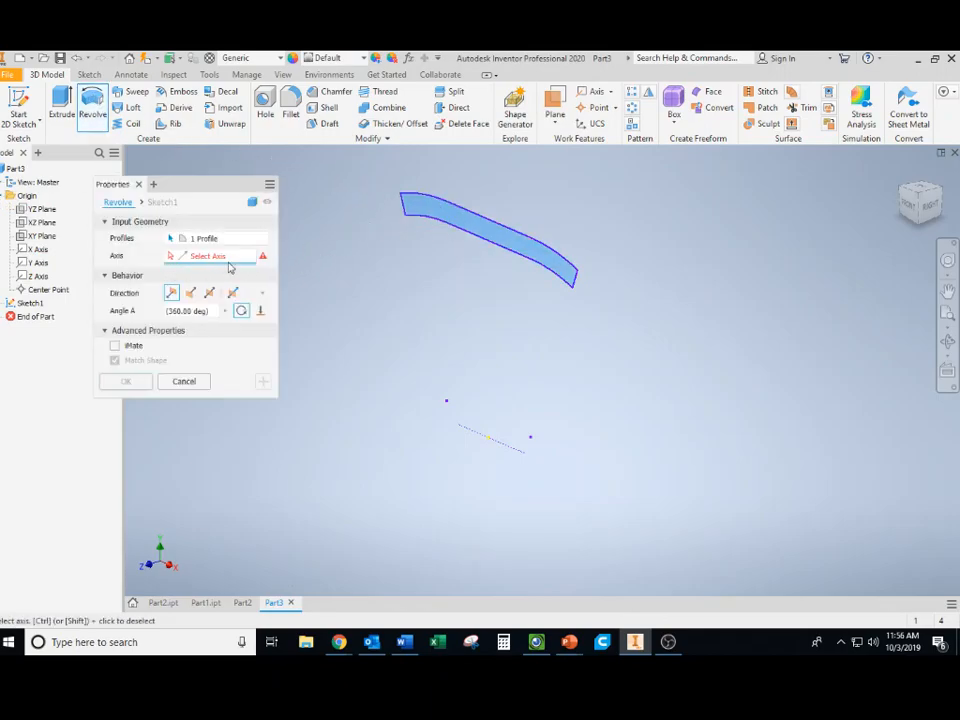
pyautogui.click(40, 250)
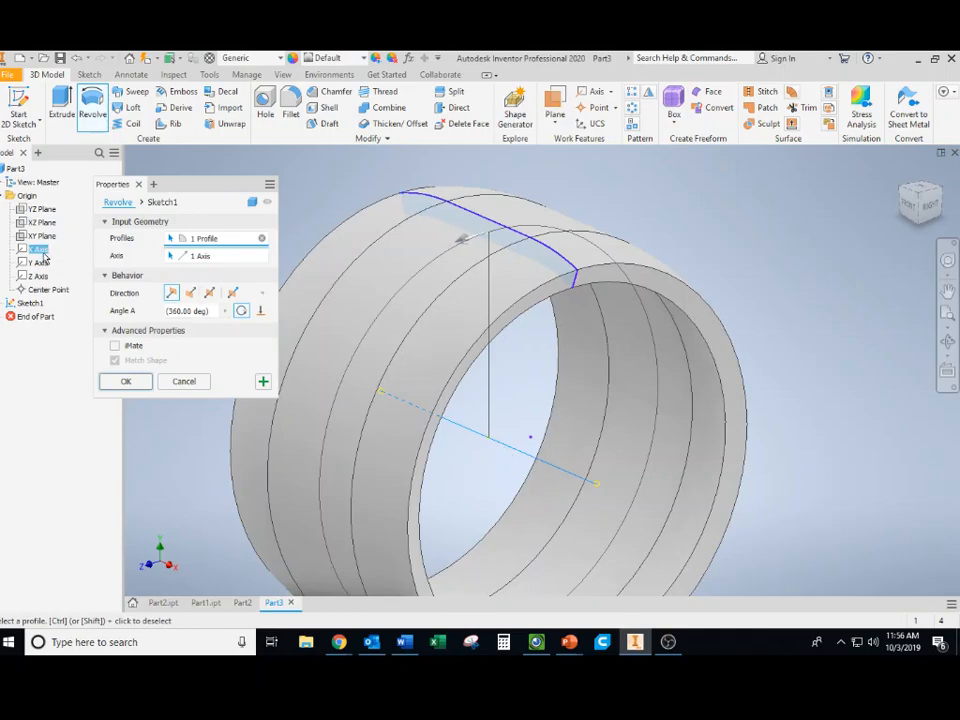
pyautogui.click(126, 381)
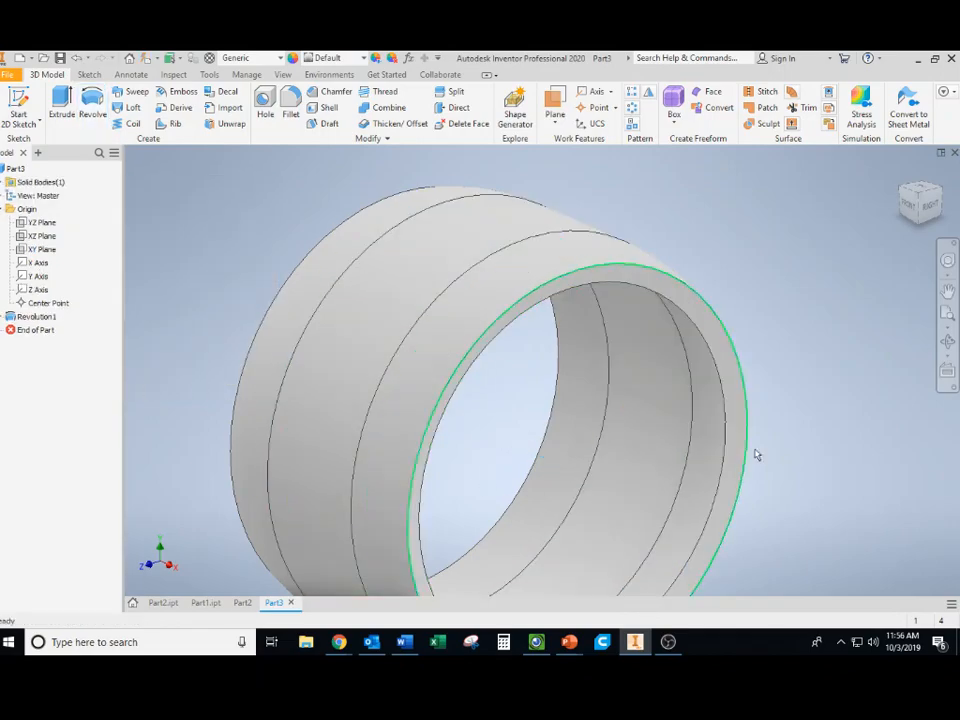
pyautogui.click(912, 213)
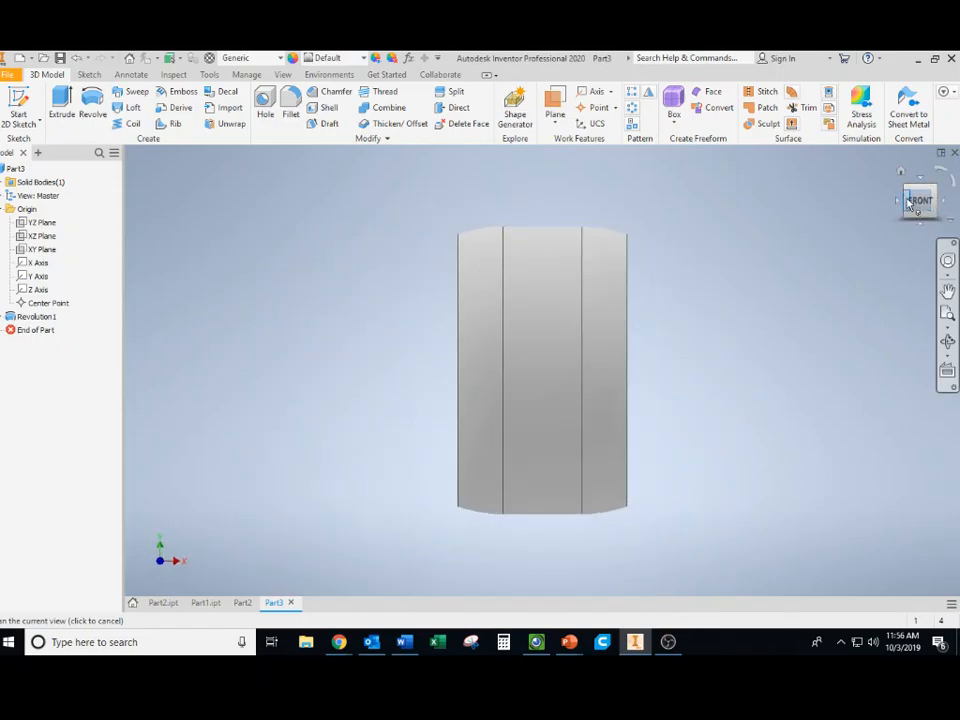
pyautogui.click(910, 205)
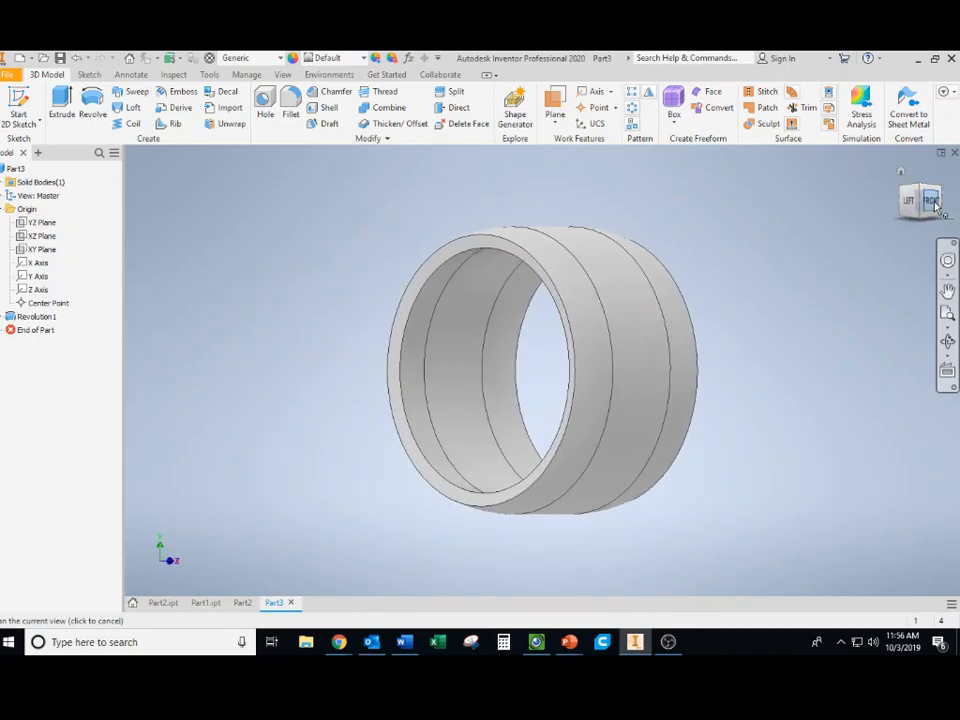
# Step: Create a work plane offset 0.875 in from the XY Plane, in front of the tire ring
pyautogui.click(926, 210)
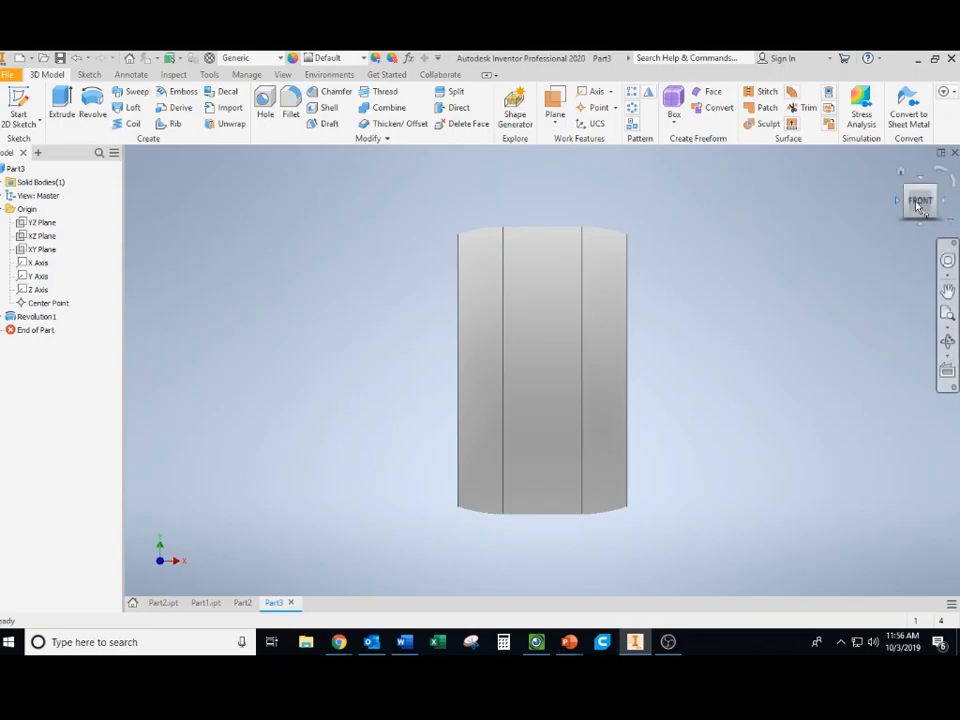
pyautogui.click(935, 203)
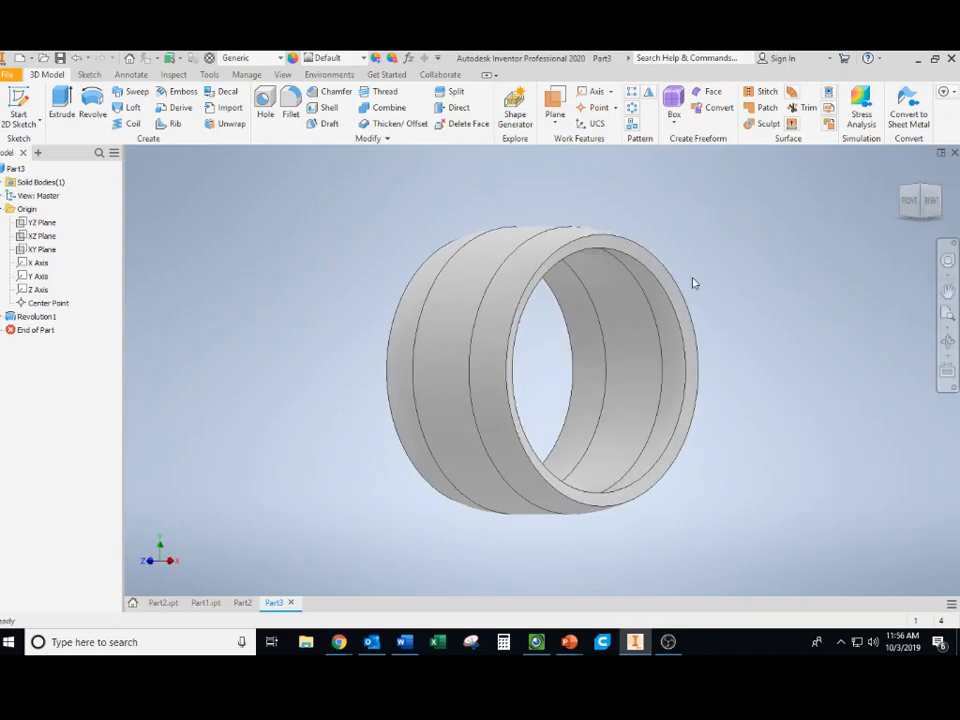
pyautogui.click(557, 124)
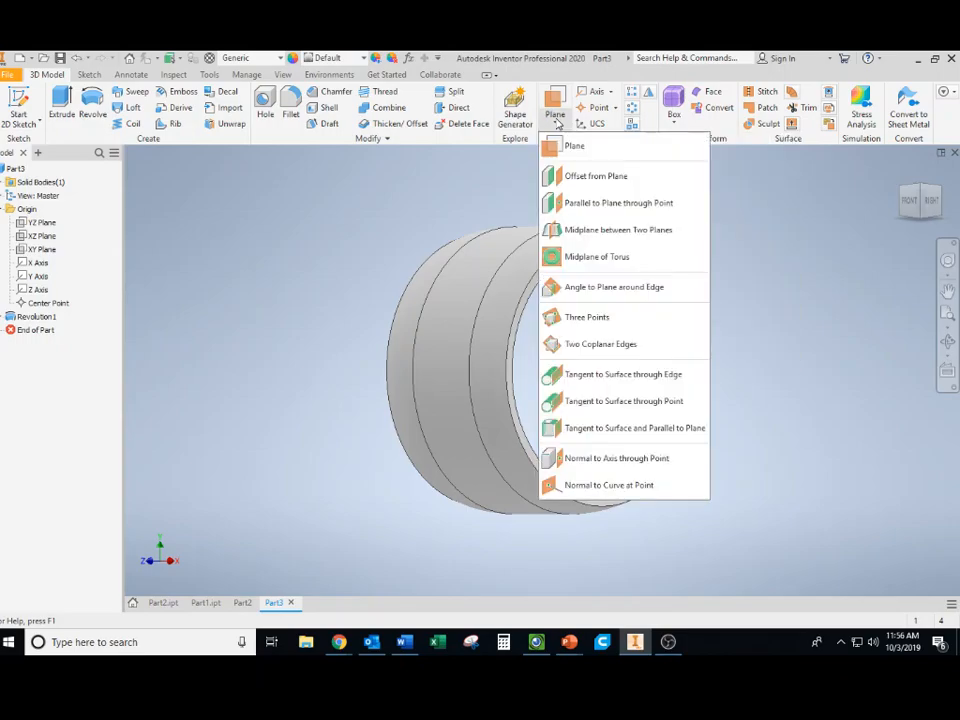
pyautogui.click(597, 176)
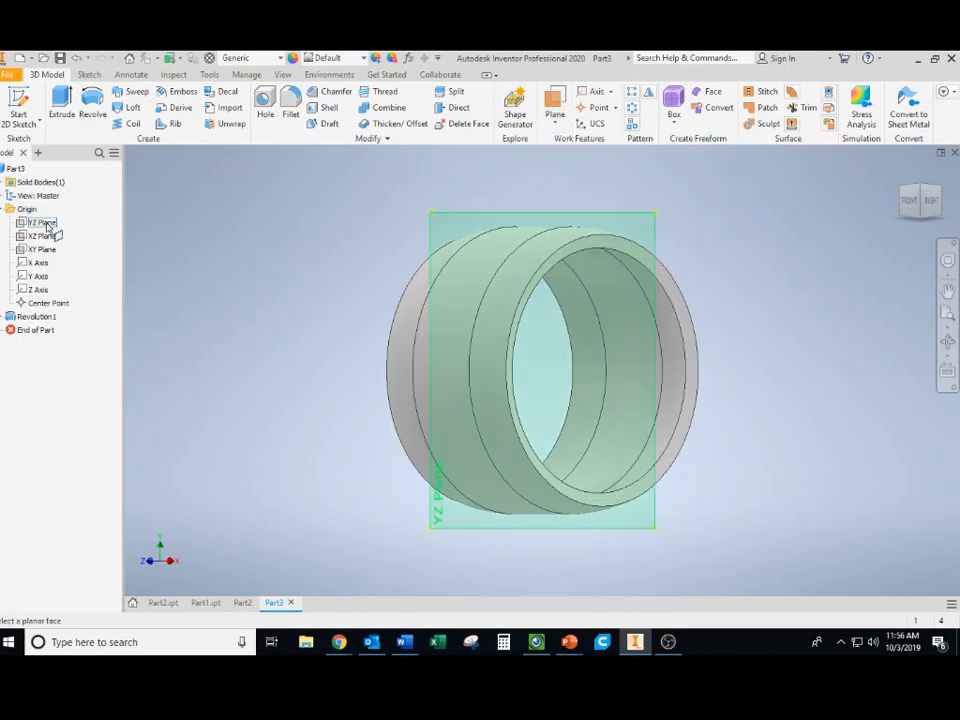
pyautogui.click(919, 192)
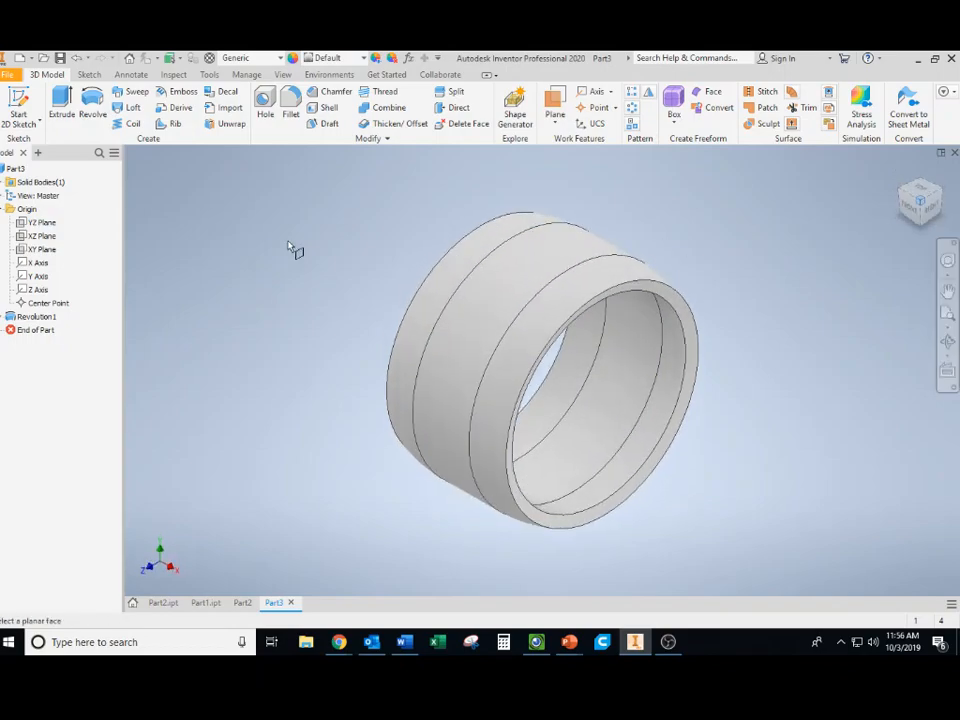
pyautogui.click(42, 250)
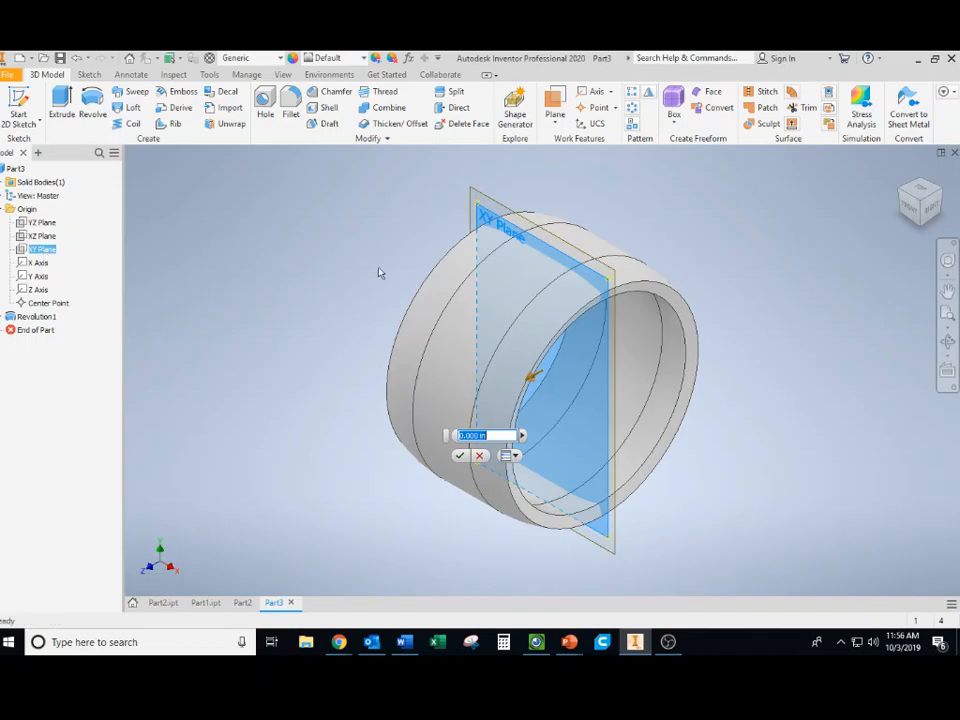
pyautogui.click(555, 118)
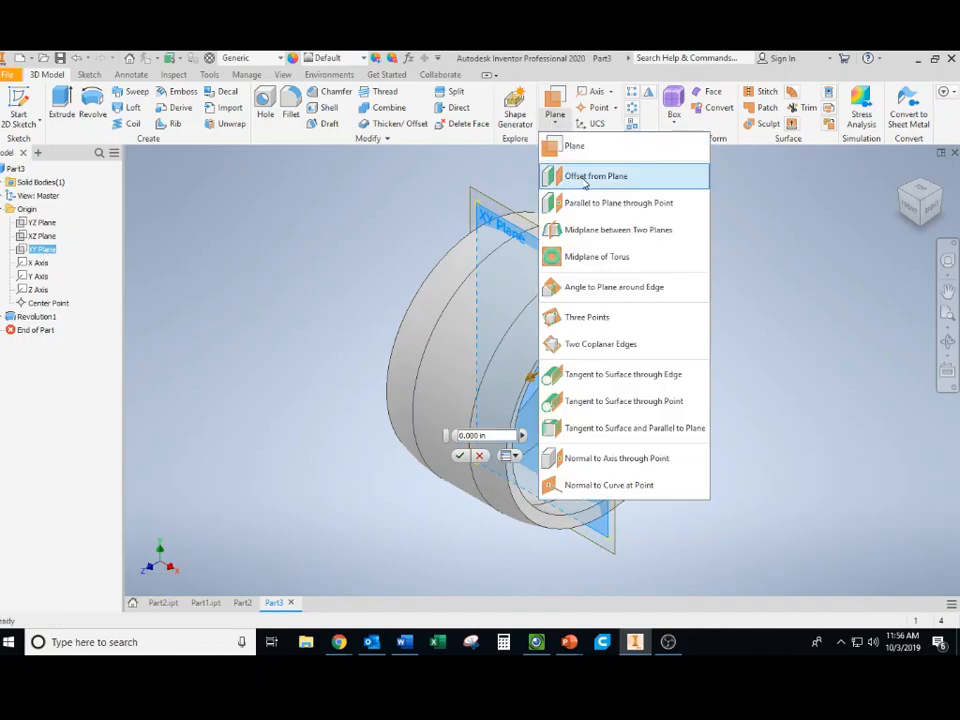
pyautogui.click(48, 258)
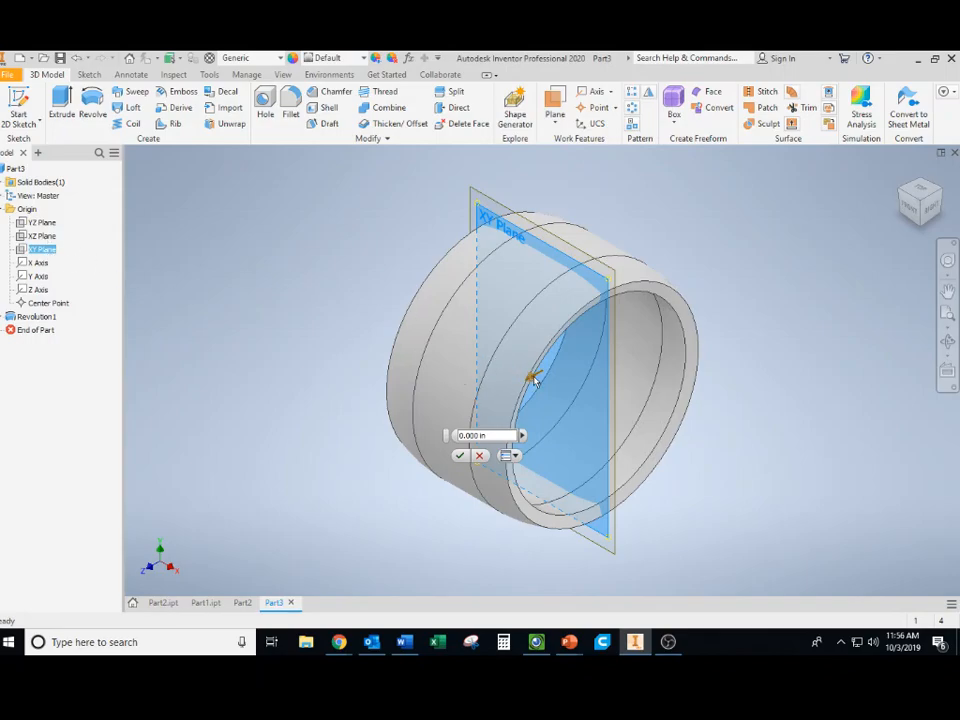
pyautogui.moveTo(530, 380); pyautogui.dragTo(396, 446)
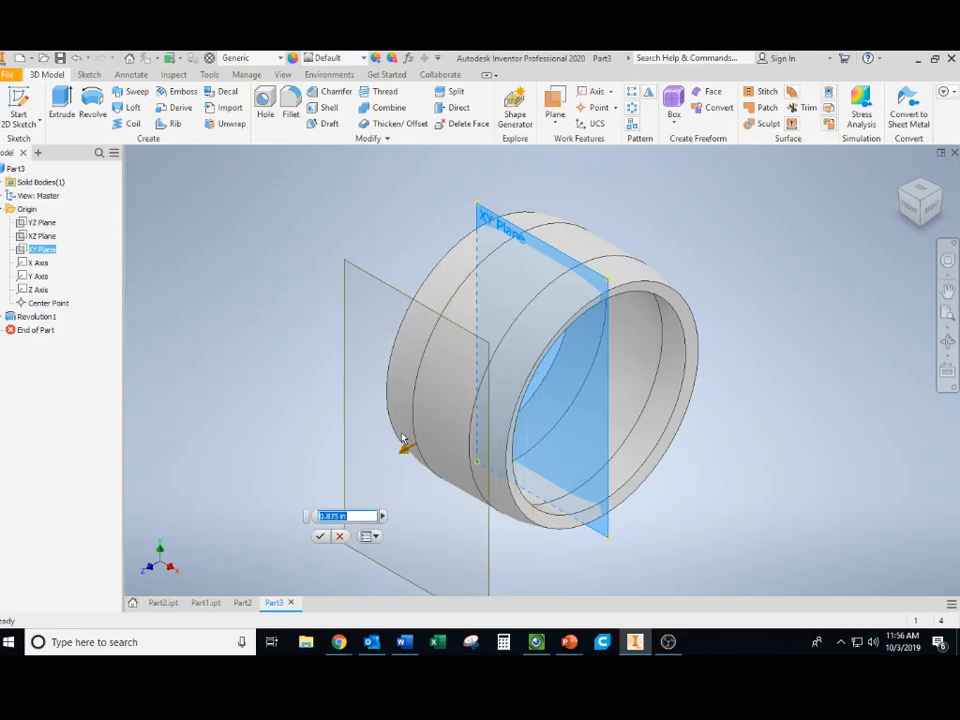
pyautogui.click(320, 536)
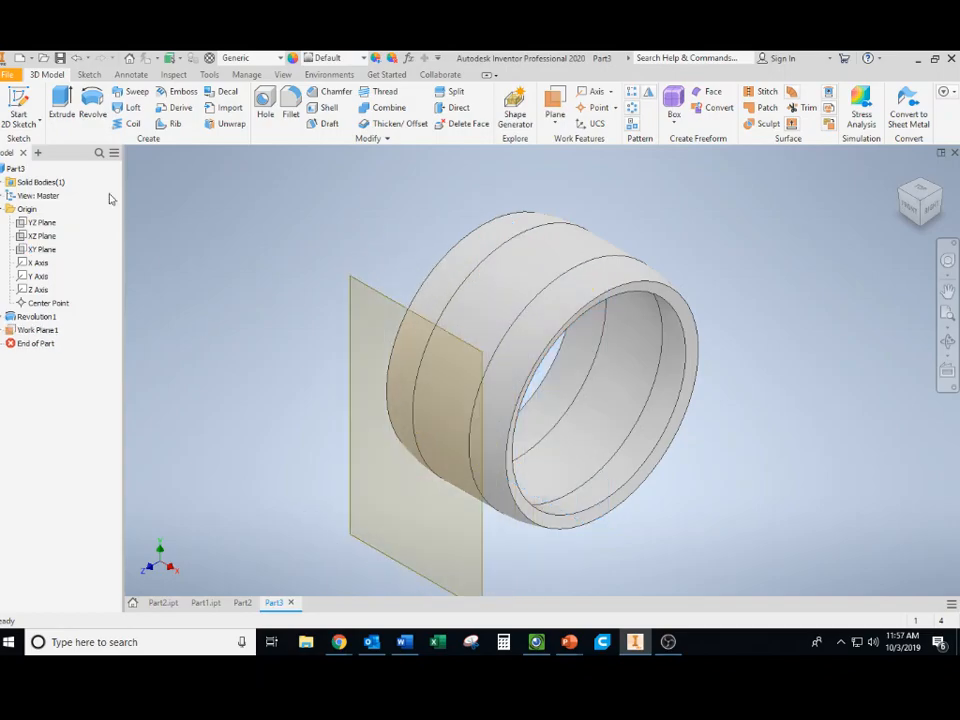
# Step: Start a sketch on the offset work plane and draw a three-point arc from the tire's right edge down past its vertical centerline
pyautogui.click(18, 100)
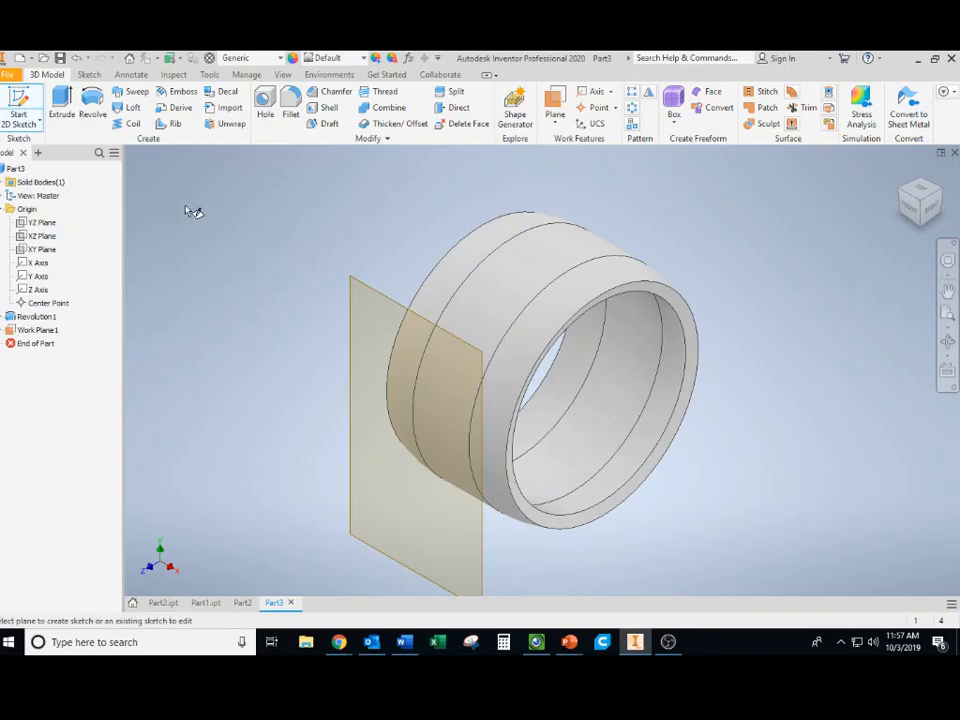
pyautogui.click(393, 312)
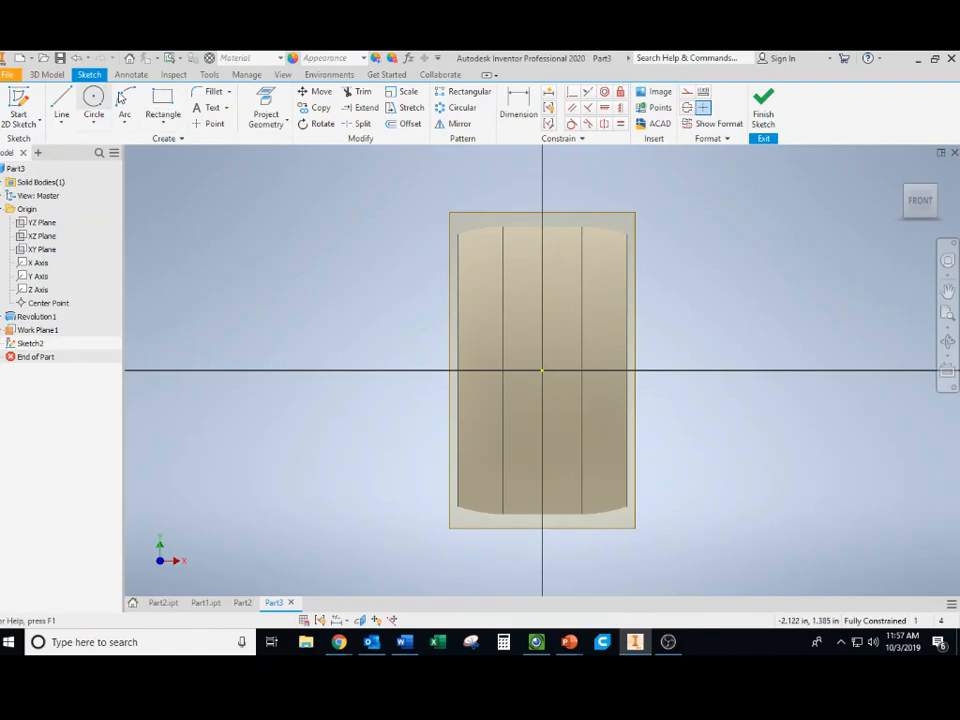
pyautogui.click(125, 101)
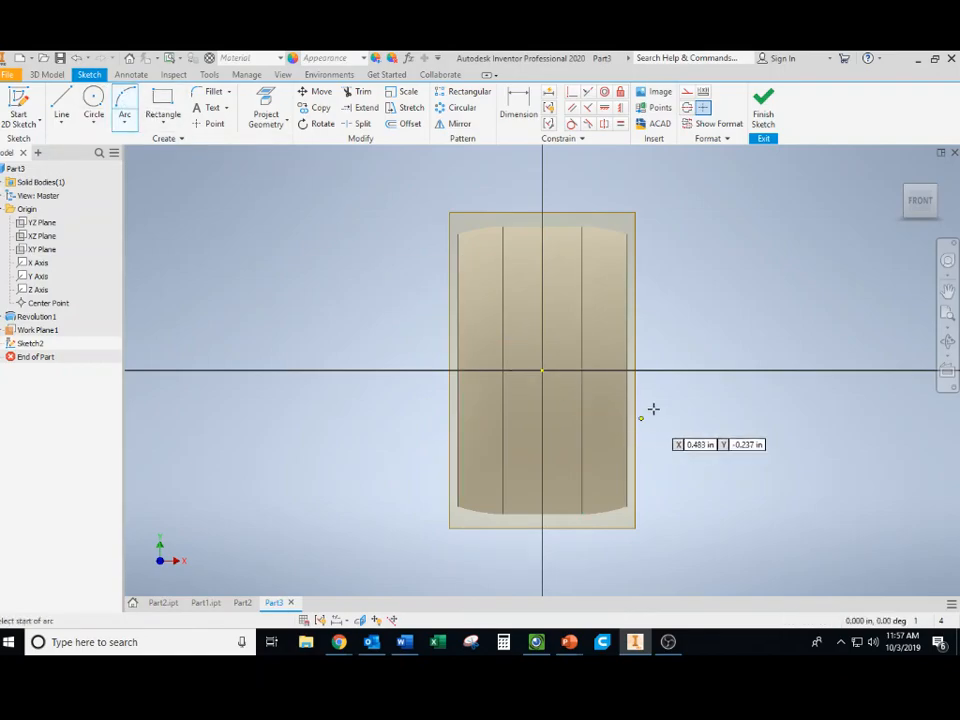
pyautogui.scroll(3, 641, 367)
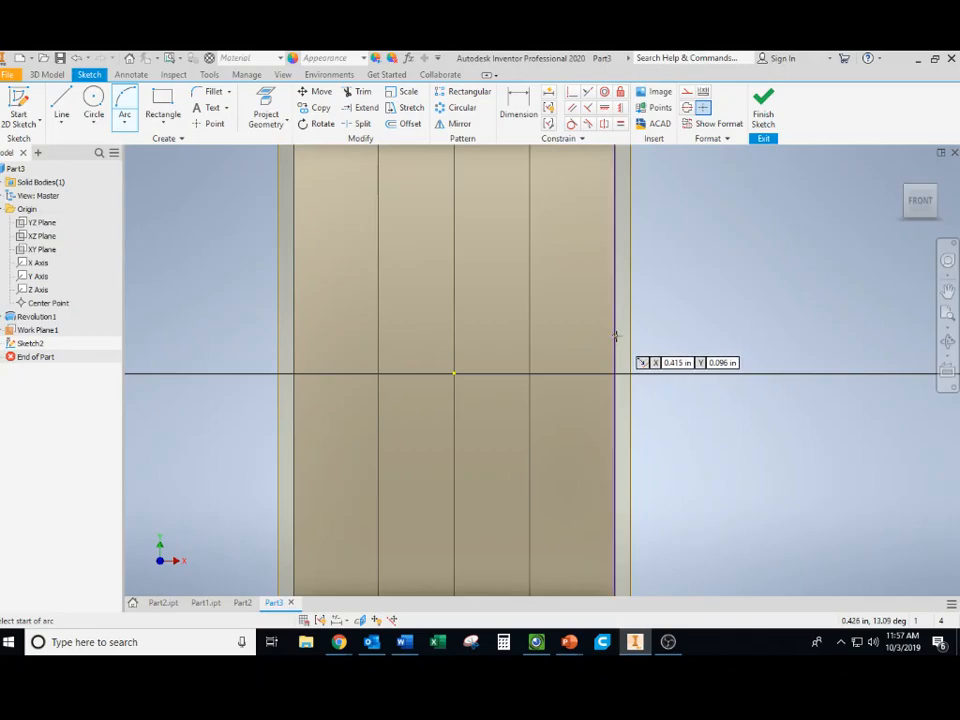
pyautogui.click(613, 338)
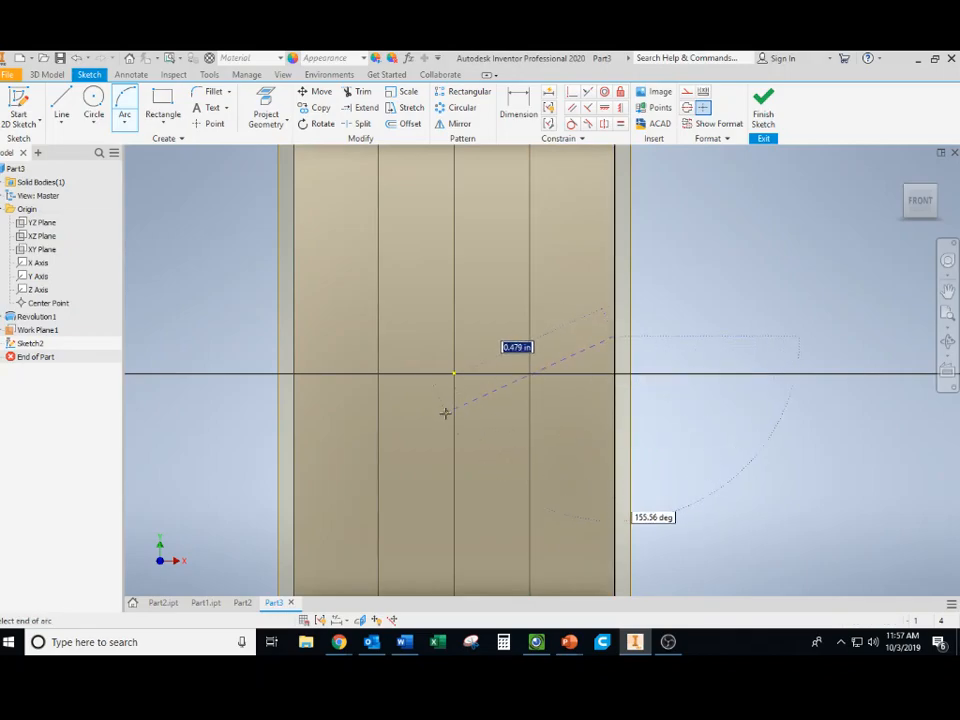
pyautogui.click(438, 447)
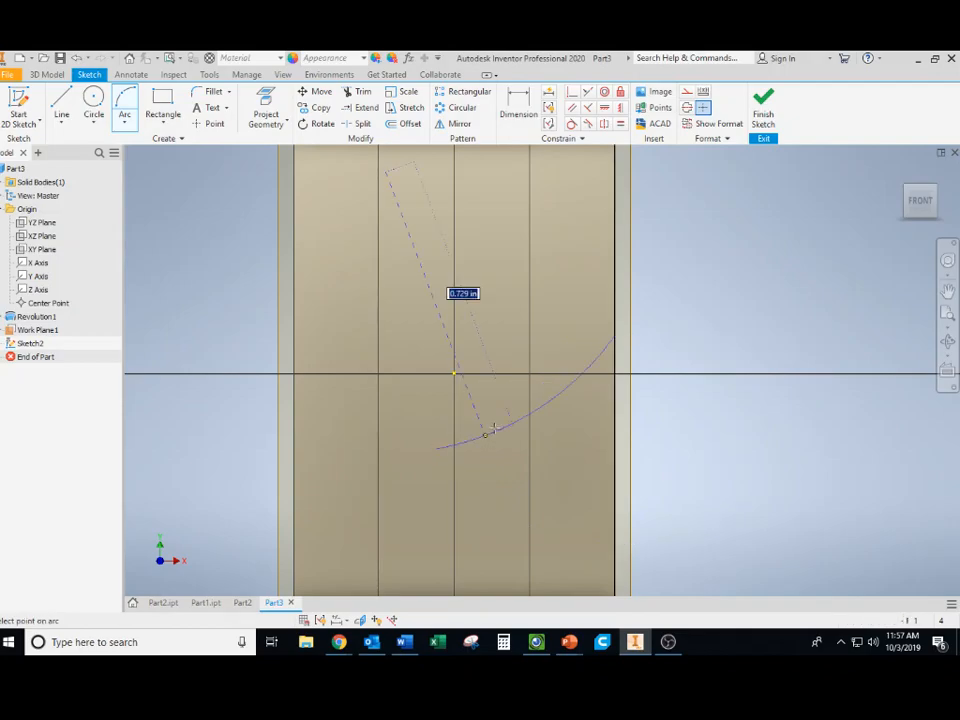
pyautogui.click(509, 369)
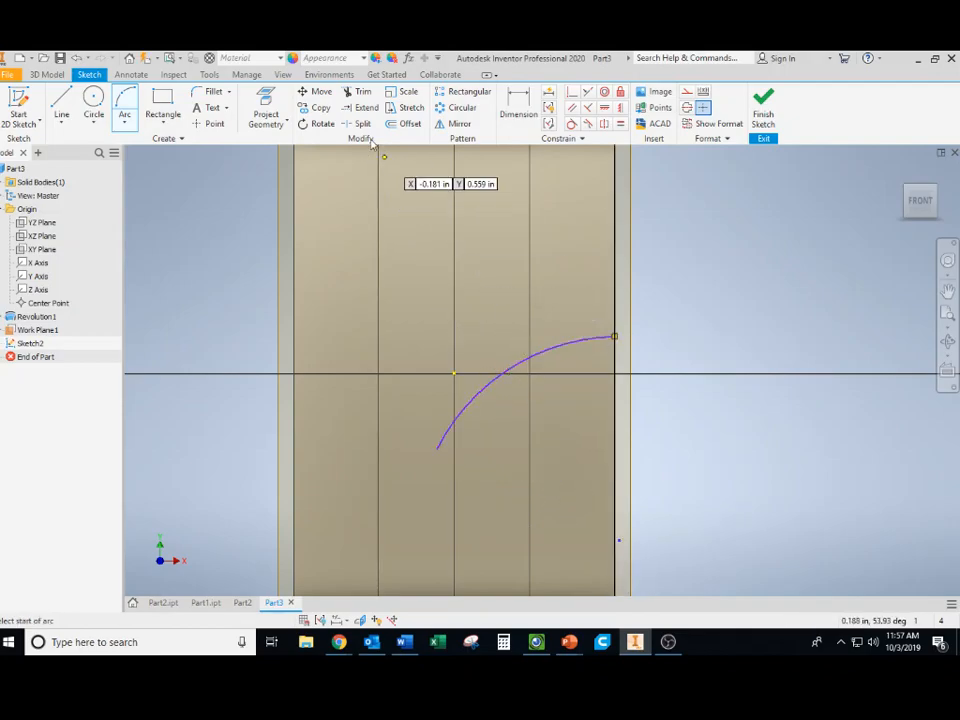
# Step: Offset the arc a short distance to its upper, outer side to form the second edge of a narrow groove
pyautogui.click(408, 123)
pyautogui.click(546, 350)
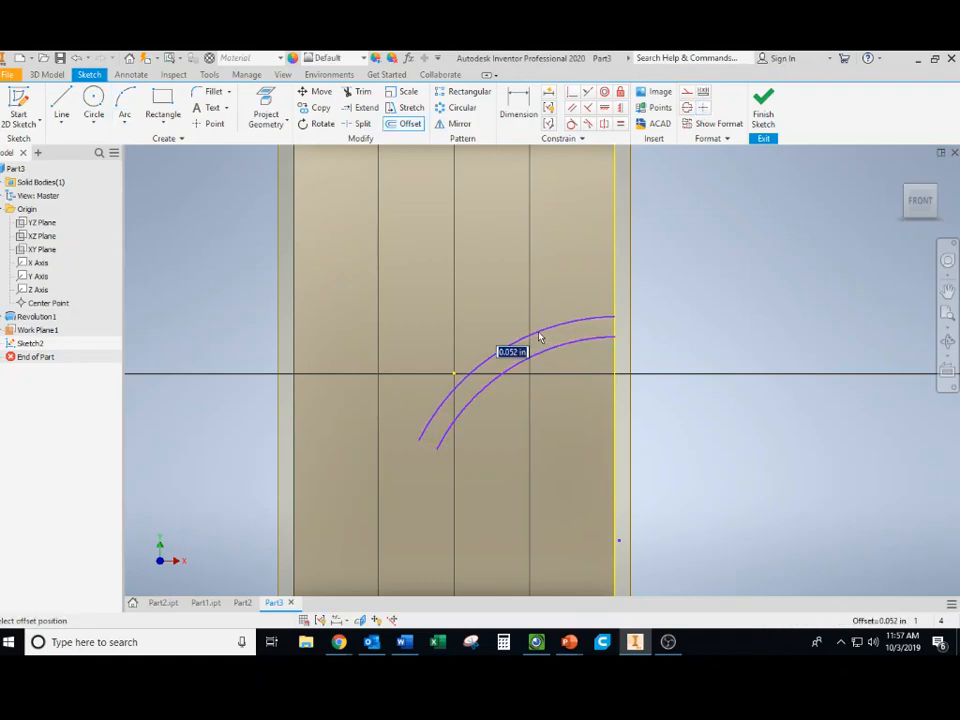
pyautogui.click(541, 339)
# Step: Close the groove outline with a straight line at the tire's edge and a small rounded arc at the inner end
pyautogui.click(62, 100)
pyautogui.click(614, 323)
pyautogui.click(614, 336)
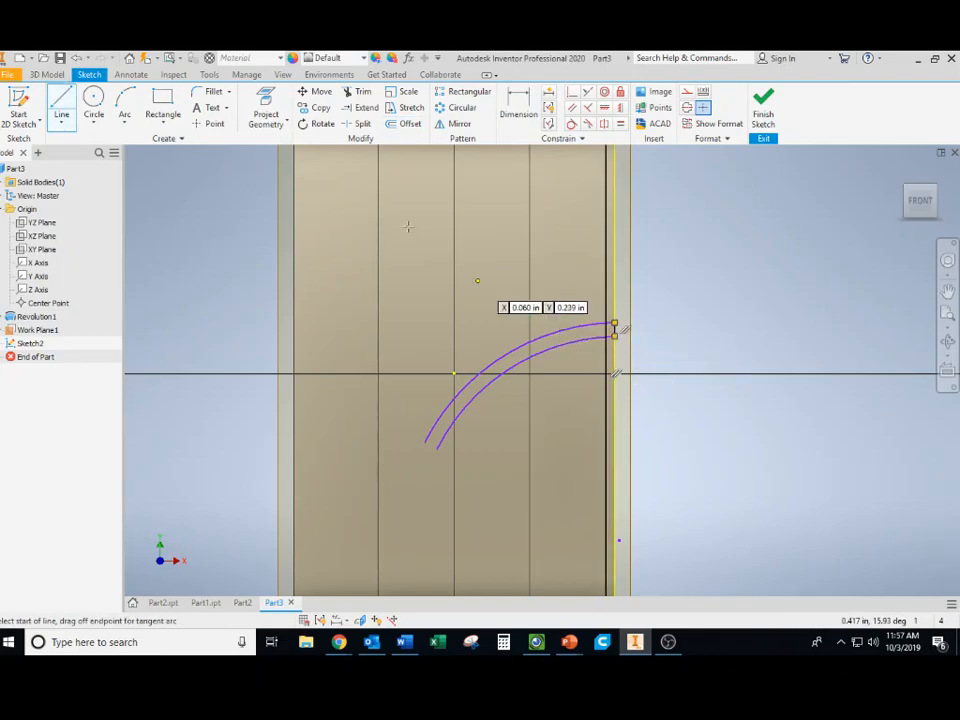
pyautogui.click(123, 99)
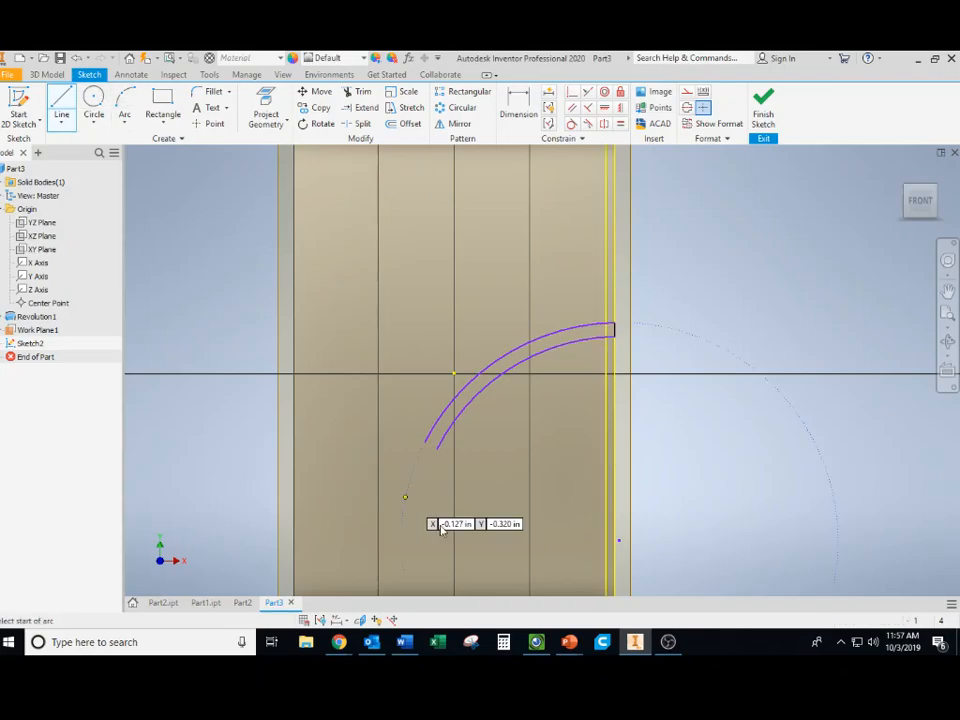
pyautogui.click(424, 442)
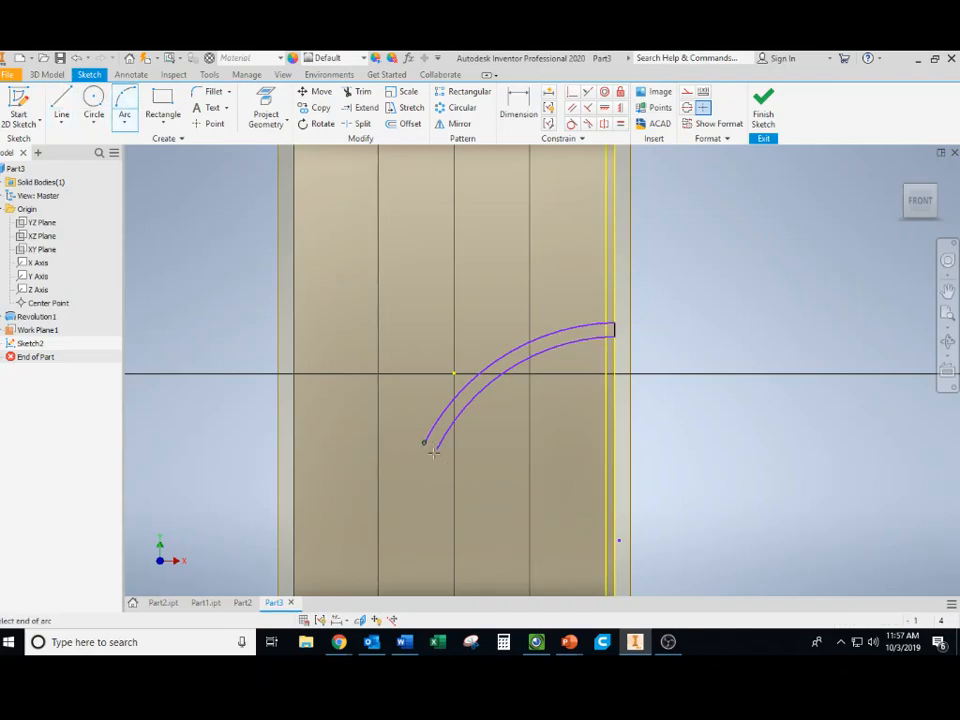
pyautogui.click(436, 450)
pyautogui.click(429, 451)
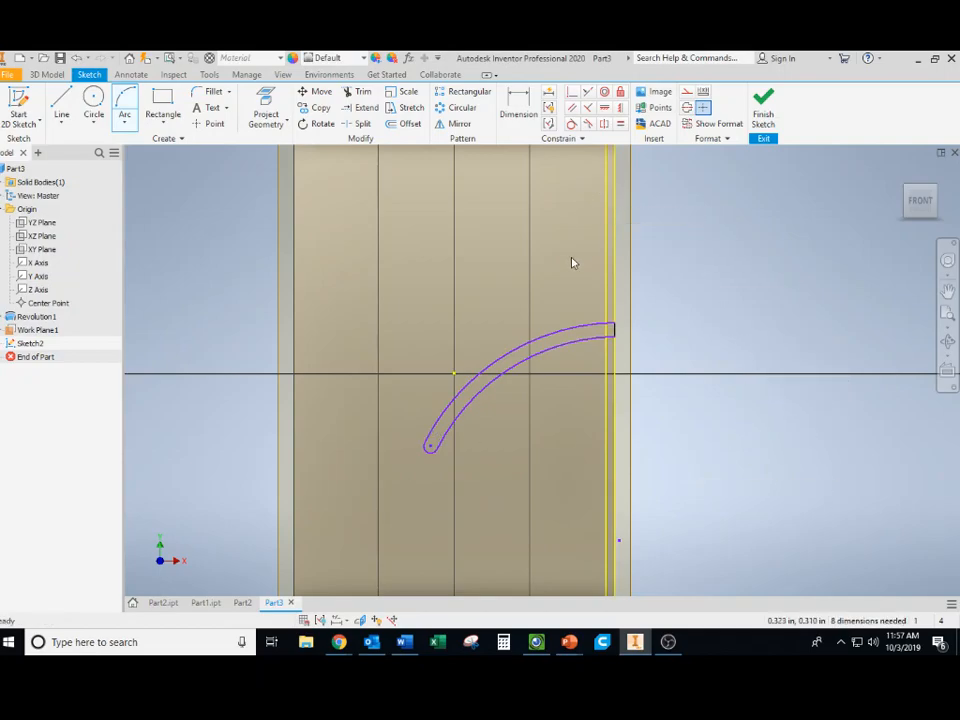
# Step: Run Close Loop on the groove outline's curves, cancel the over-constraining constraint, and finish the sketch
pyautogui.rightClick(522, 348)
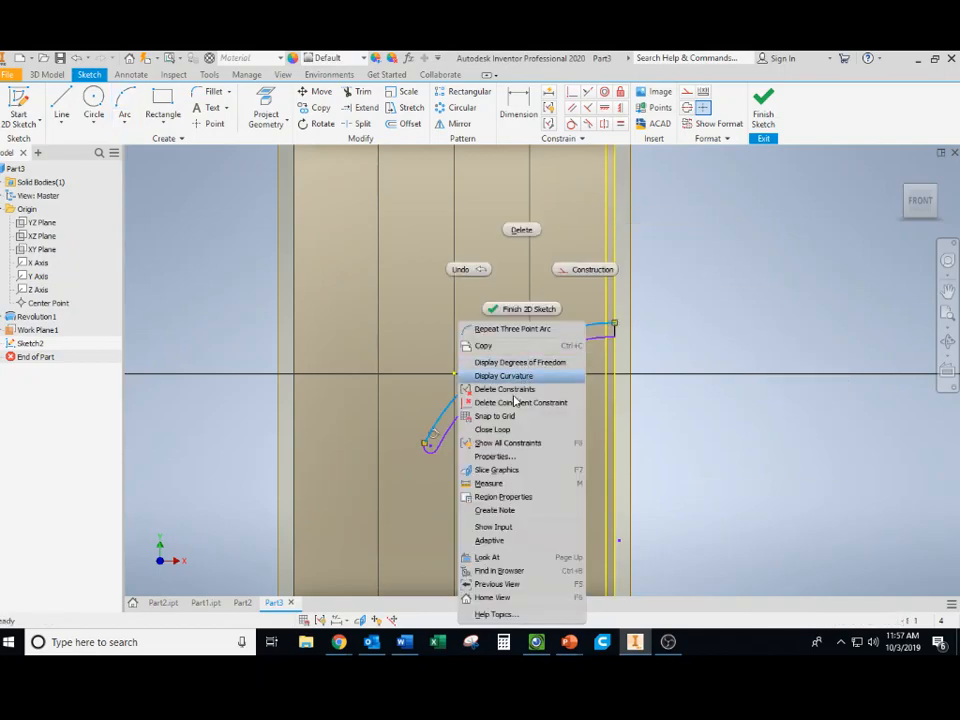
pyautogui.click(510, 433)
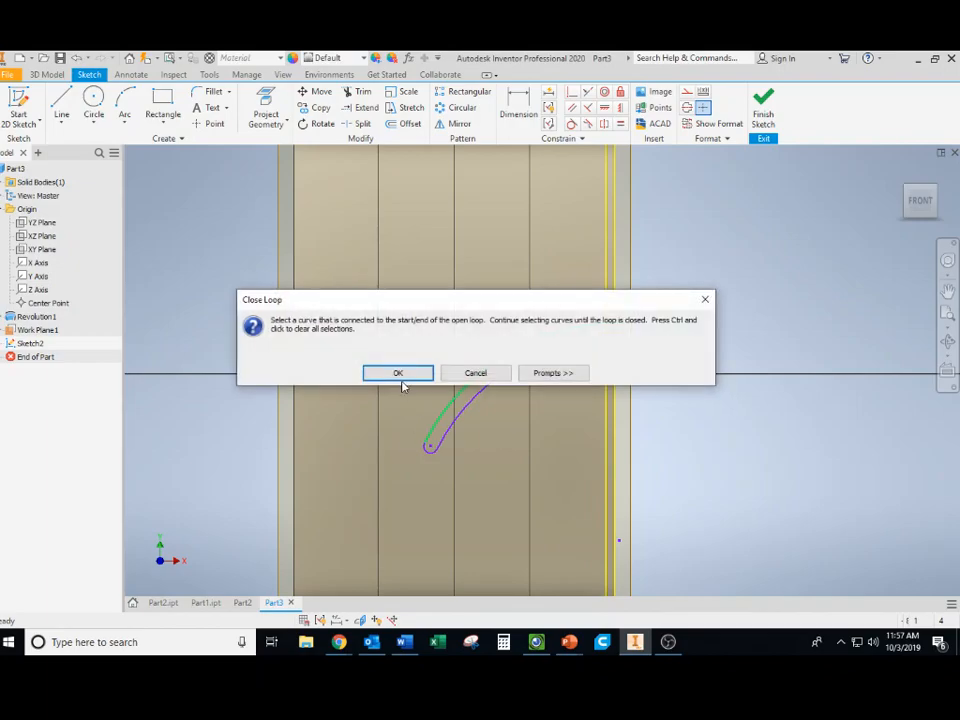
pyautogui.click(400, 376)
pyautogui.click(432, 451)
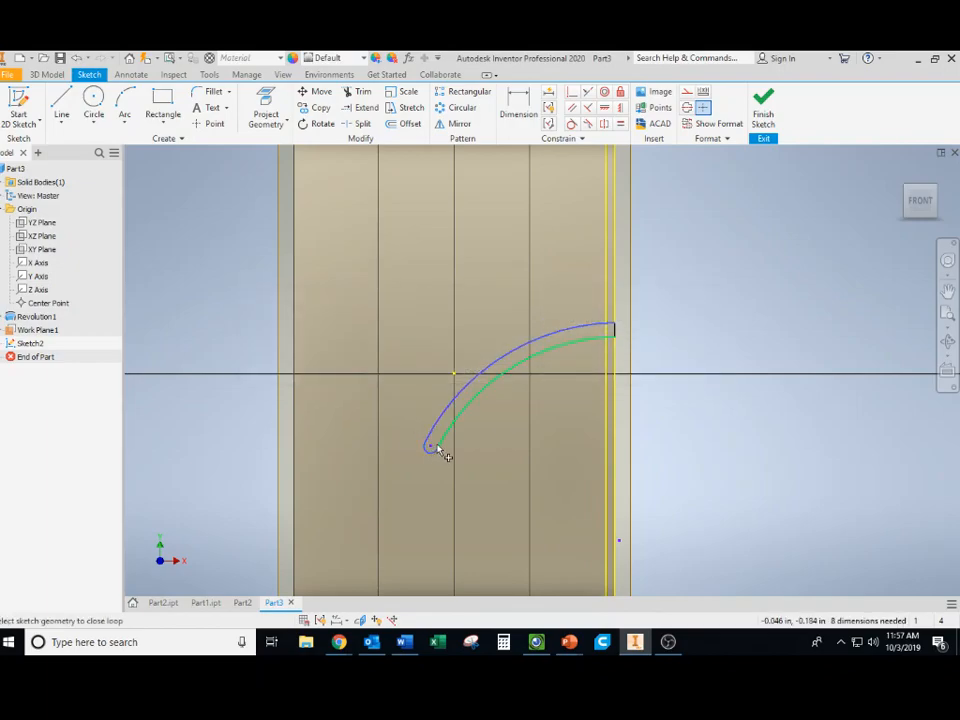
pyautogui.click(519, 378)
pyautogui.click(519, 377)
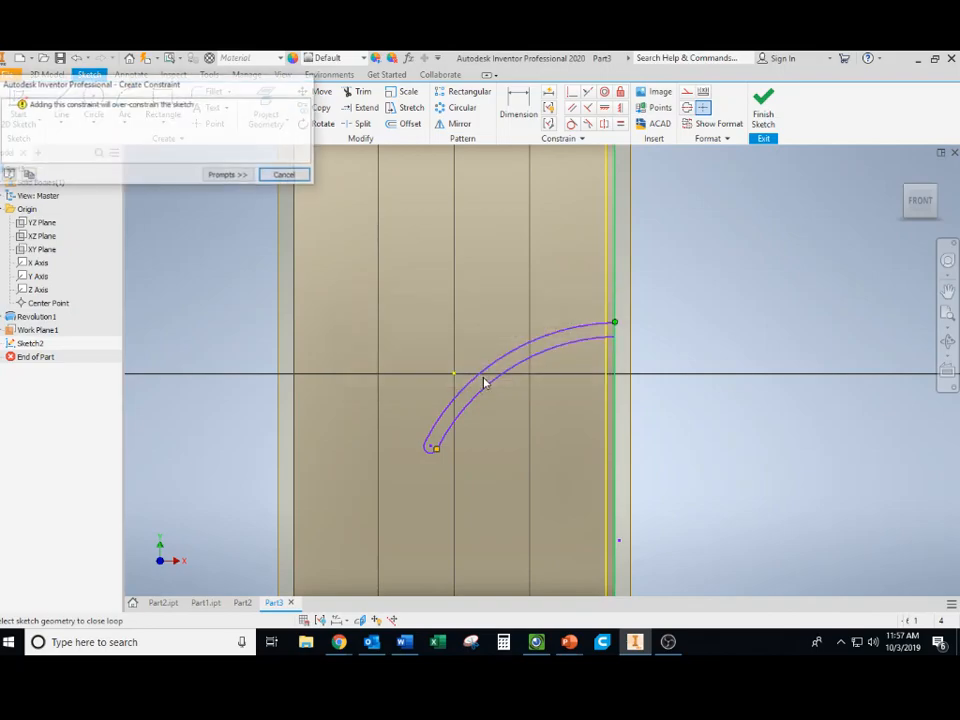
pyautogui.click(283, 175)
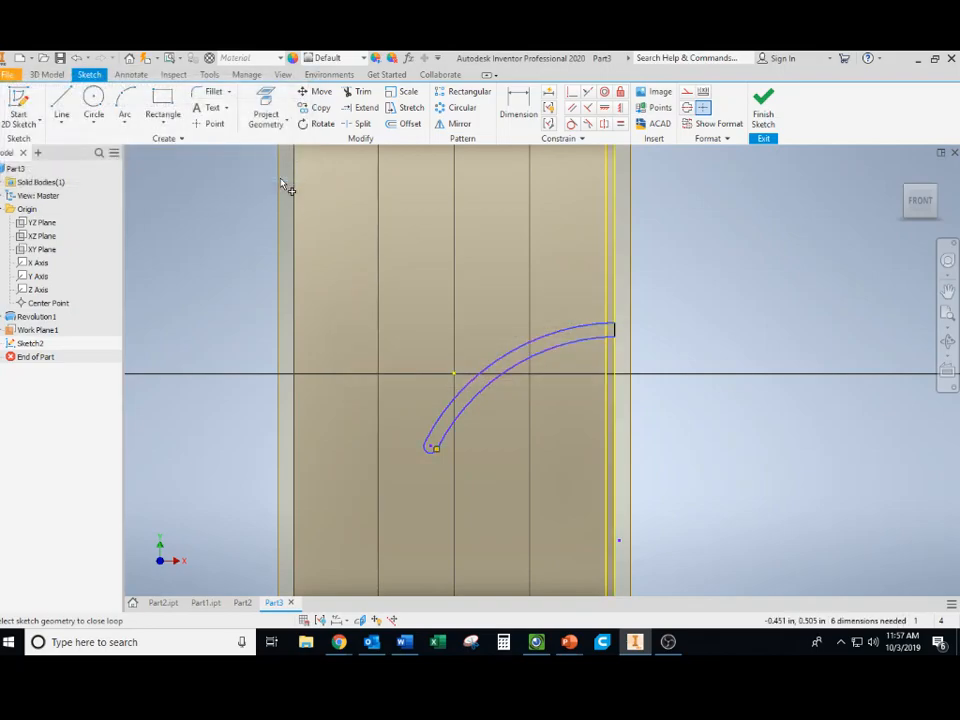
pyautogui.click(764, 108)
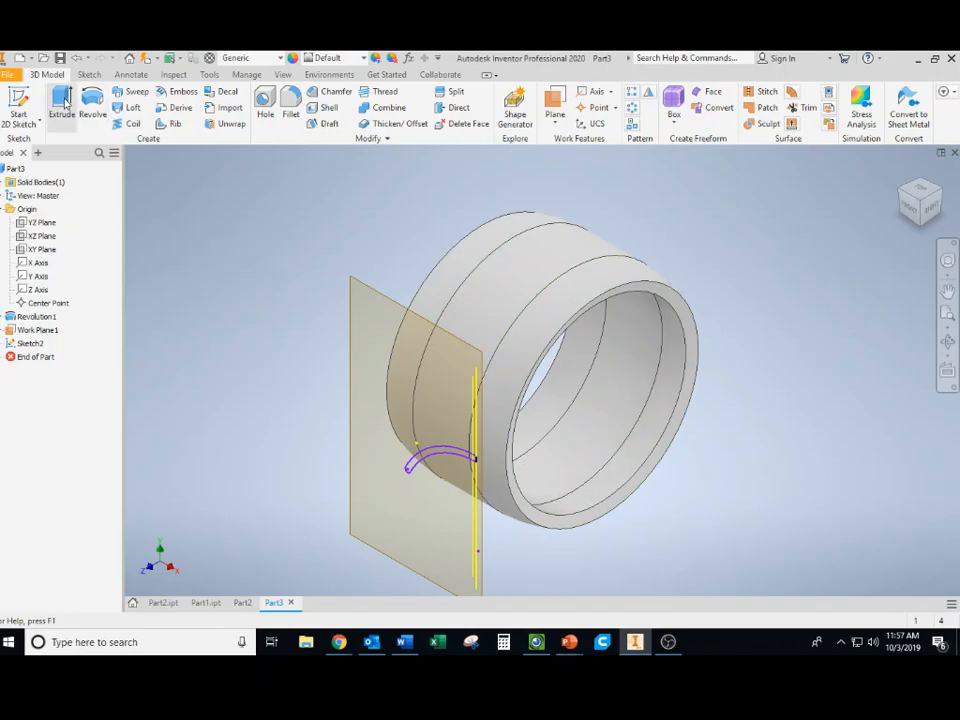
# Step: Extrude both groove profiles 0.375 in toward the ring as a cut to form a tread groove
pyautogui.click(62, 110)
pyautogui.click(441, 462)
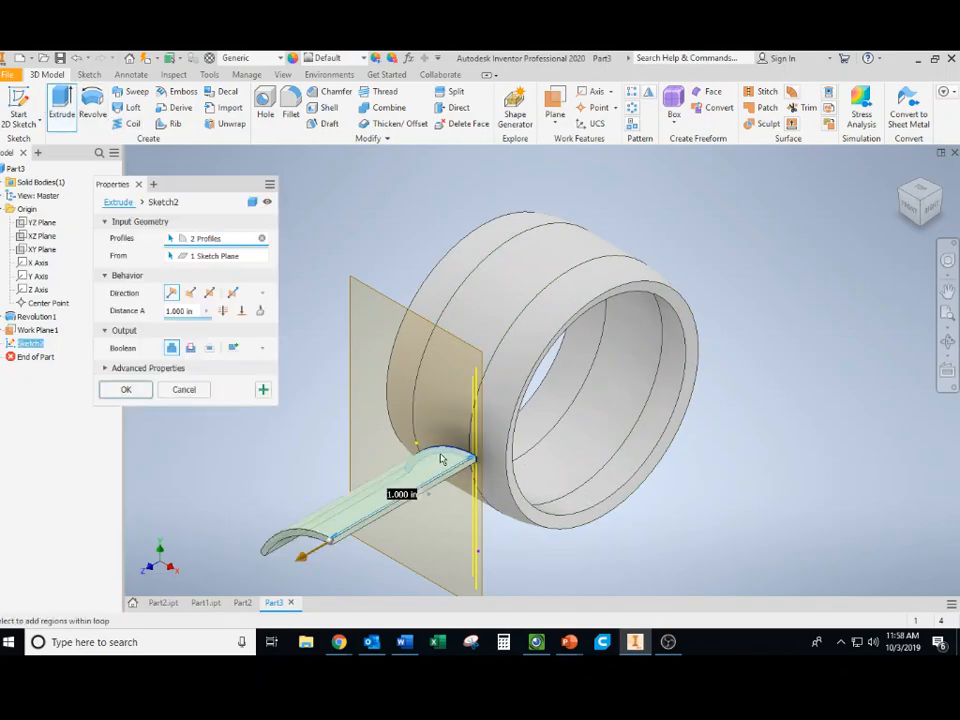
pyautogui.click(191, 292)
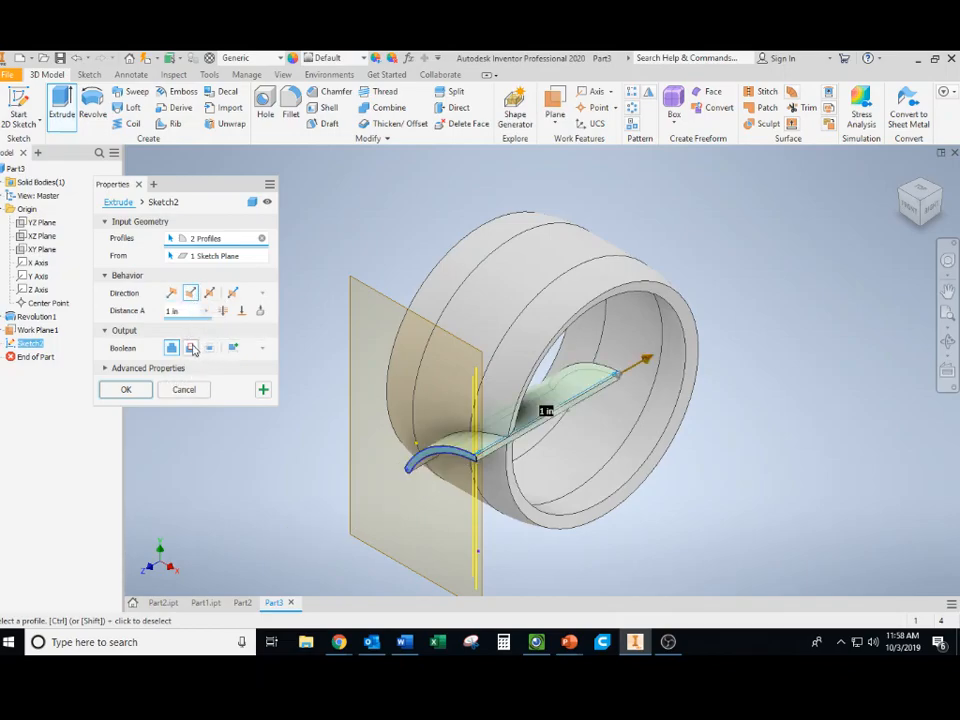
pyautogui.click(191, 348)
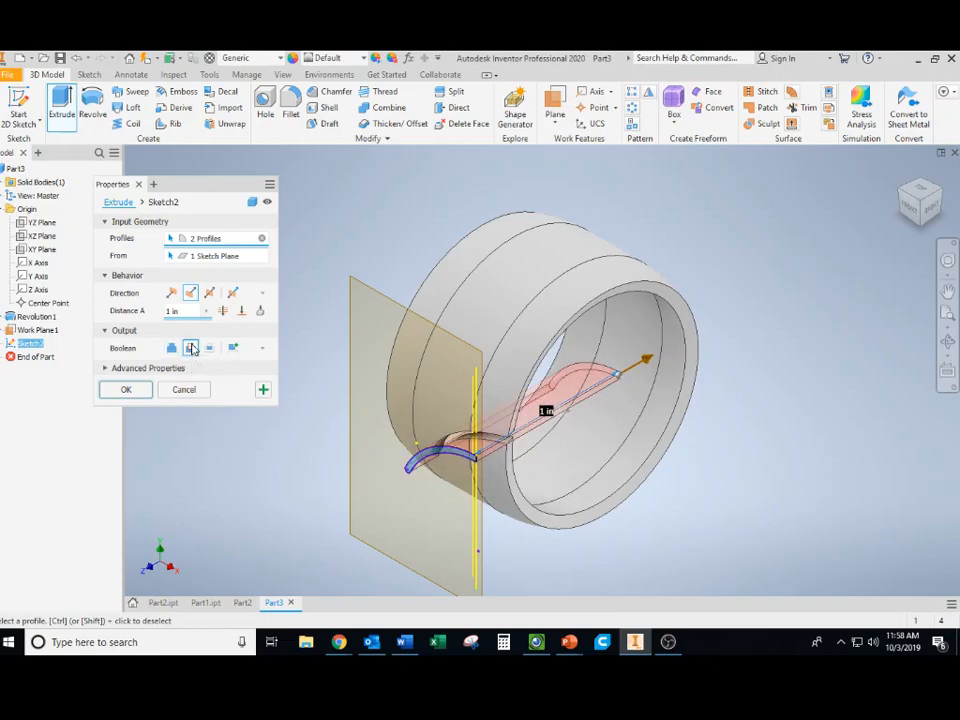
pyautogui.moveTo(644, 364); pyautogui.dragTo(545, 404)
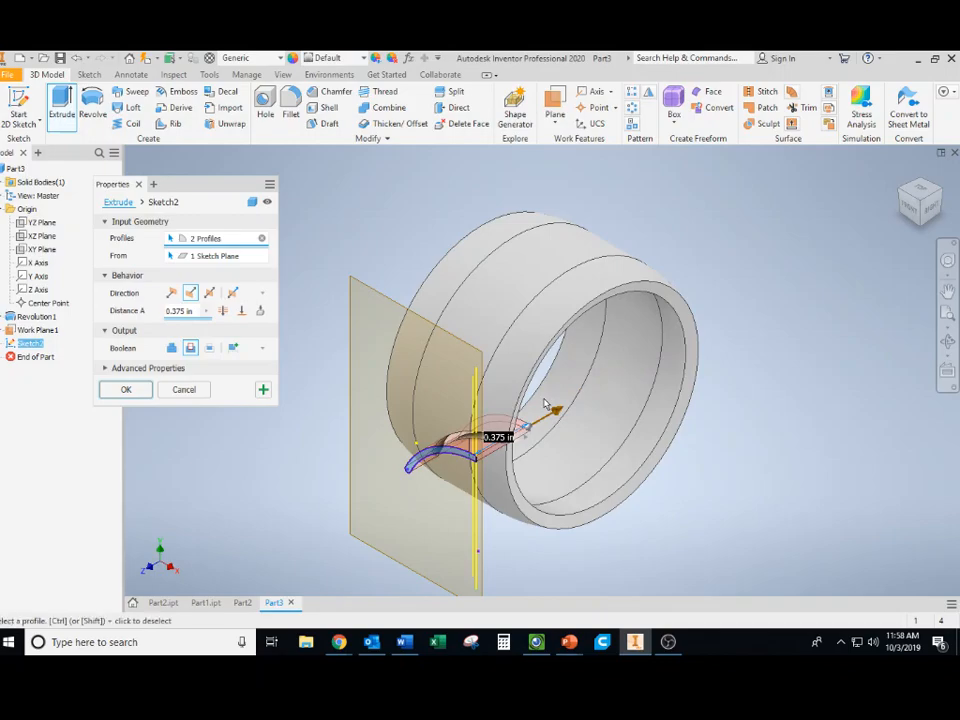
pyautogui.click(126, 390)
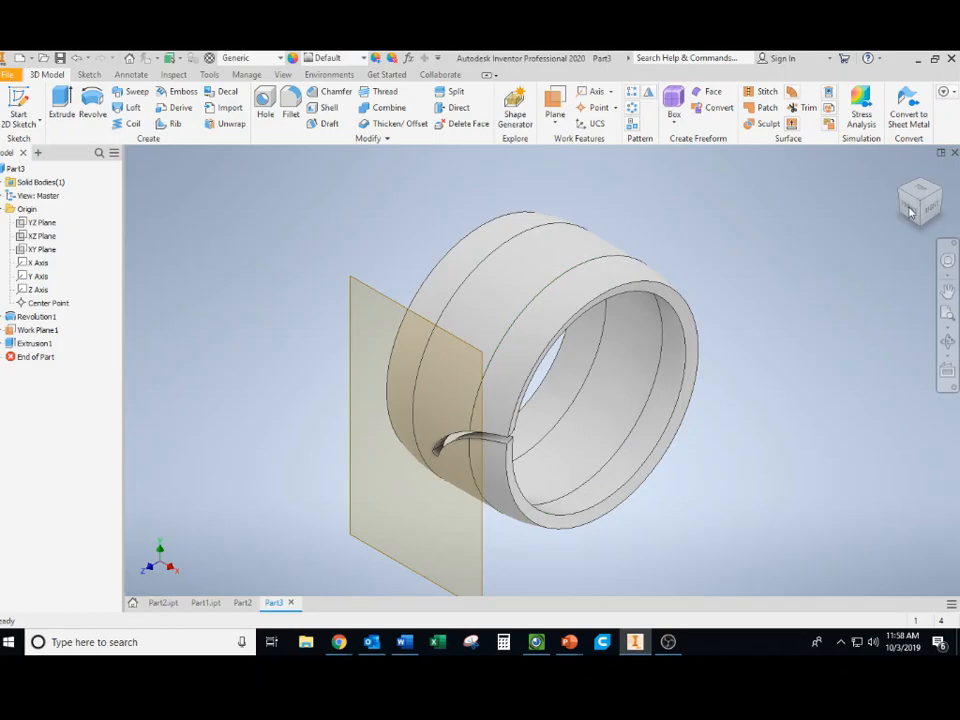
# Step: Circular-pattern the tread groove cut around the ring's axis with 20 occurrences over 360 degrees
pyautogui.click(632, 110)
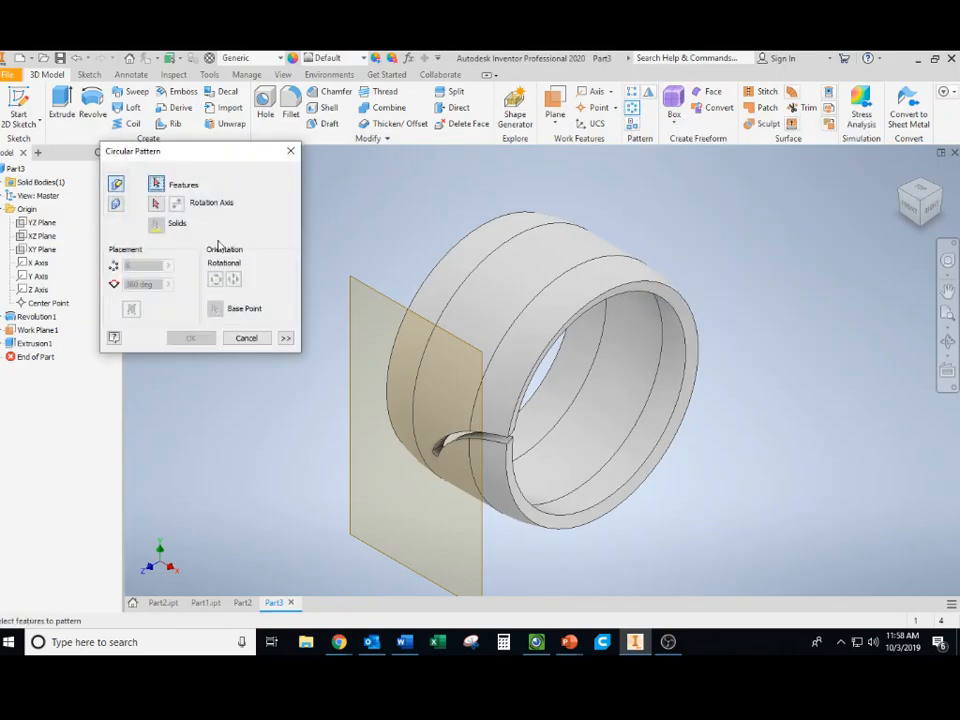
pyautogui.click(440, 442)
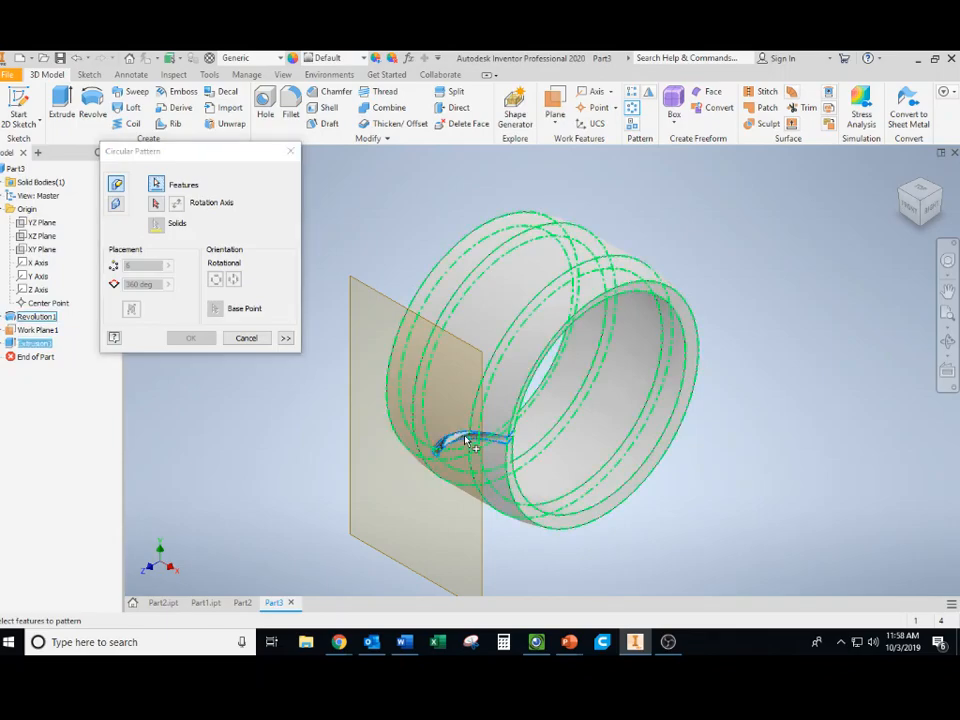
pyautogui.click(156, 203)
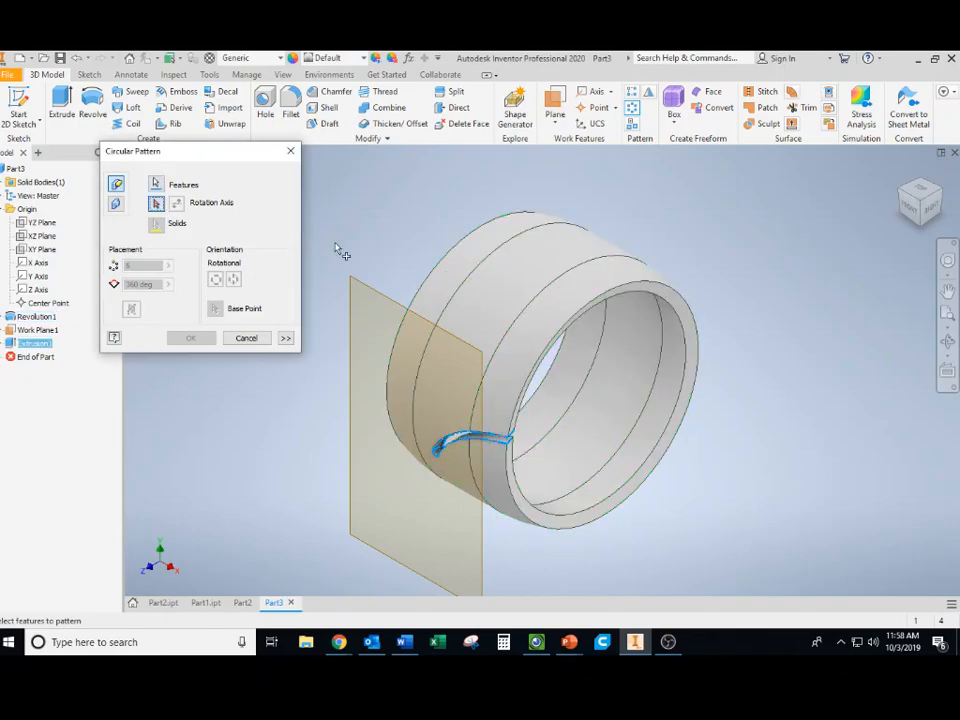
pyautogui.click(600, 313)
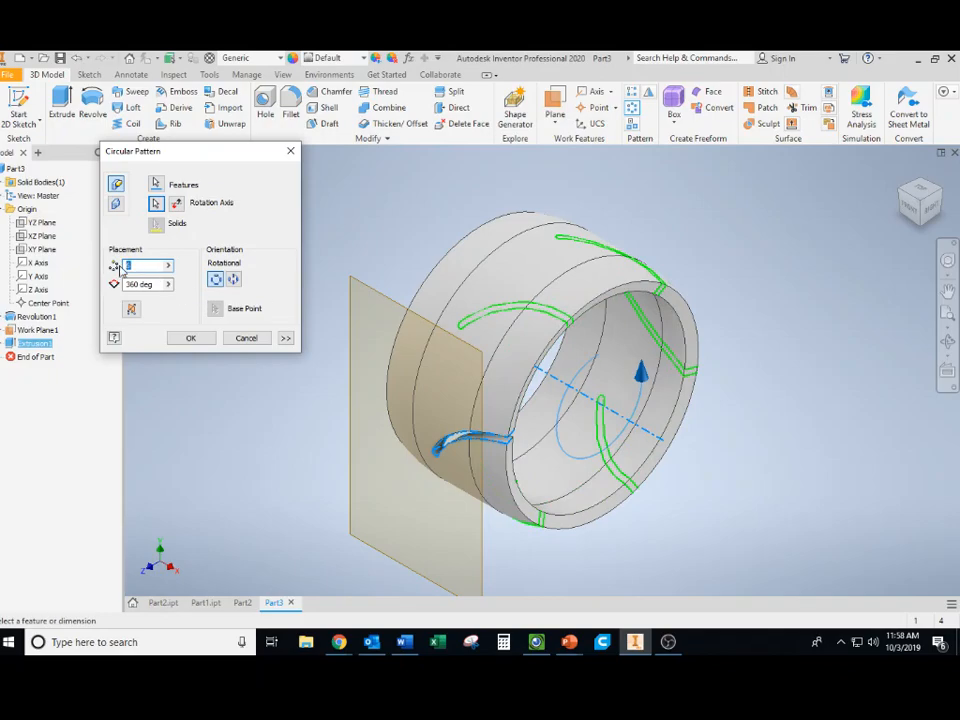
pyautogui.write('20')
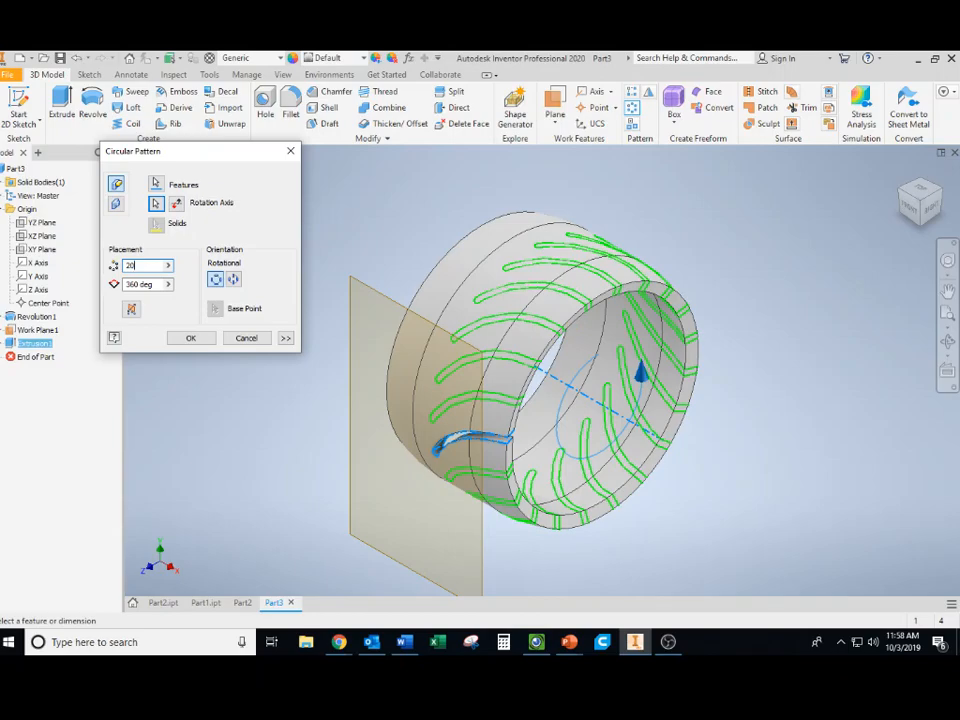
pyautogui.click(190, 338)
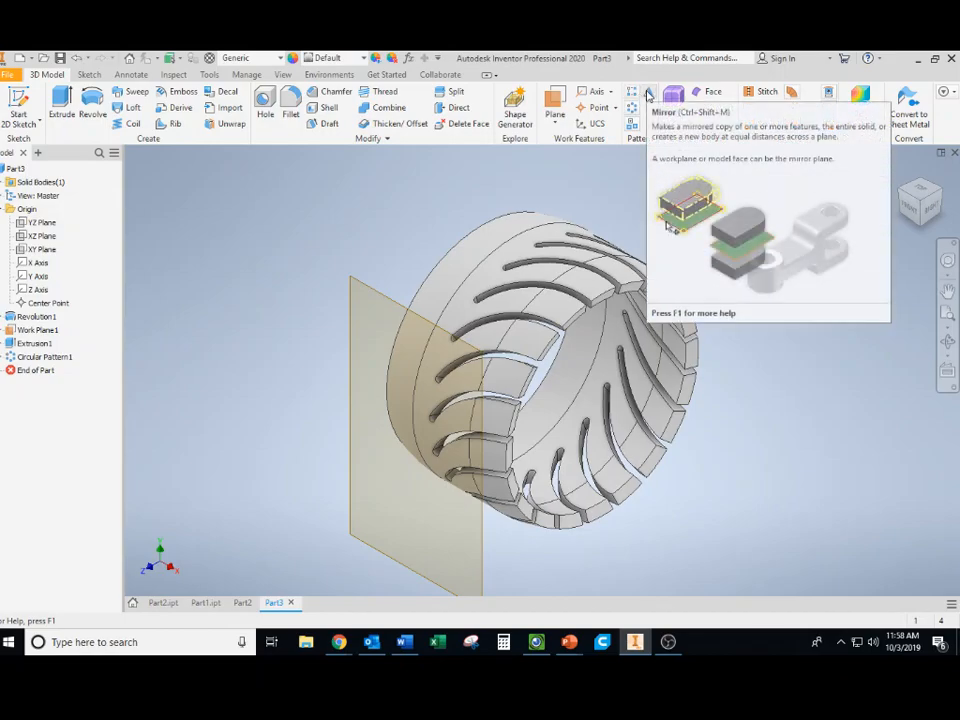
# Step: Mirror the patterned tread grooves across the YZ plane onto the other half of the tire
pyautogui.click(648, 95)
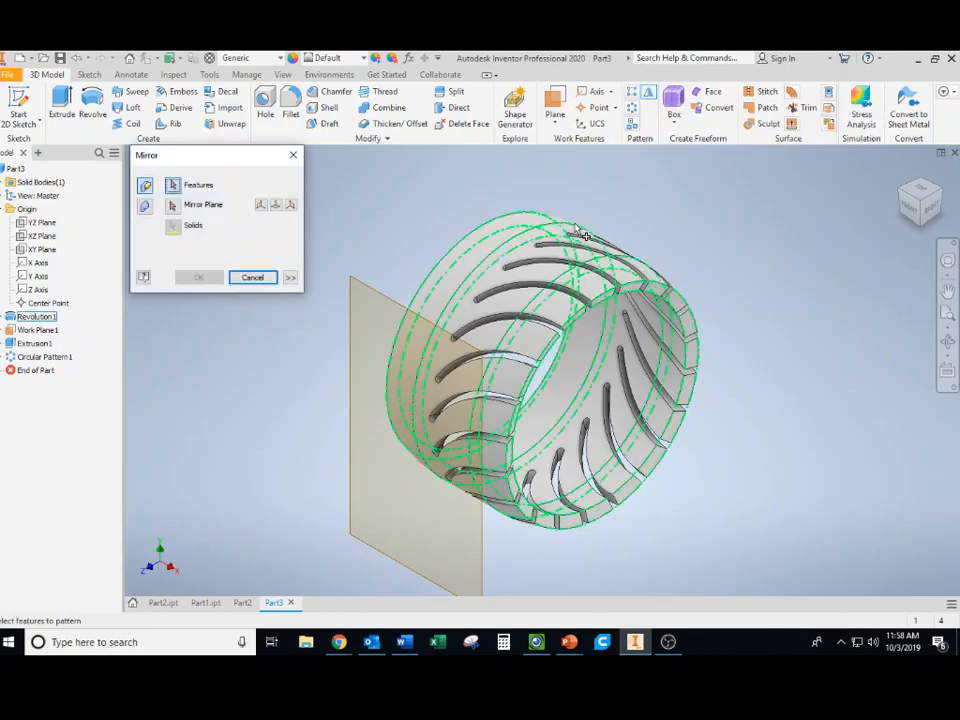
pyautogui.click(540, 265)
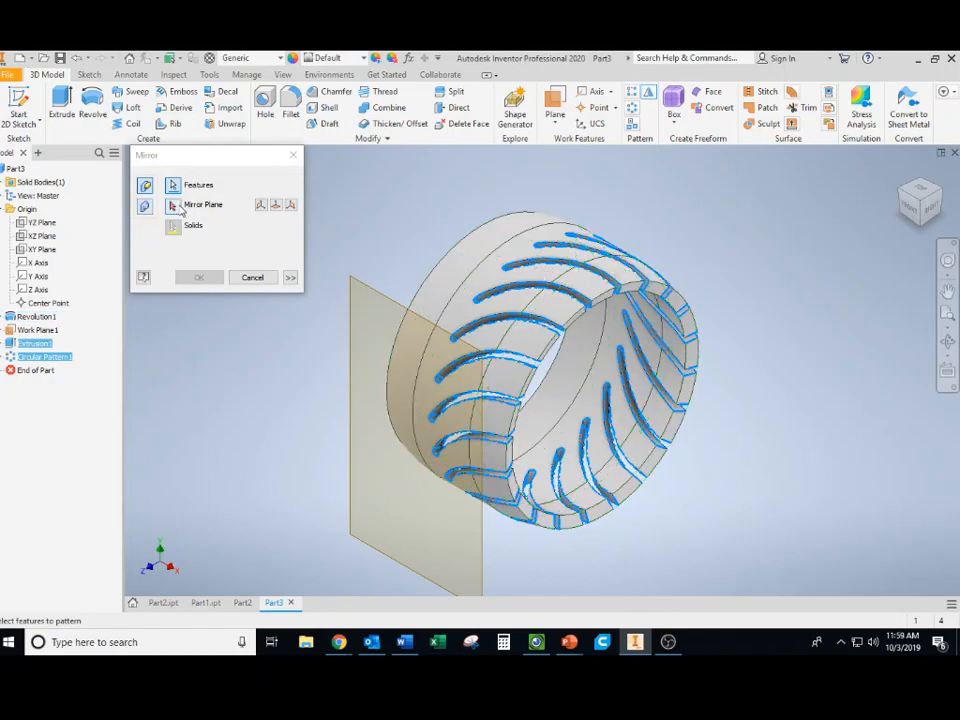
pyautogui.click(178, 208)
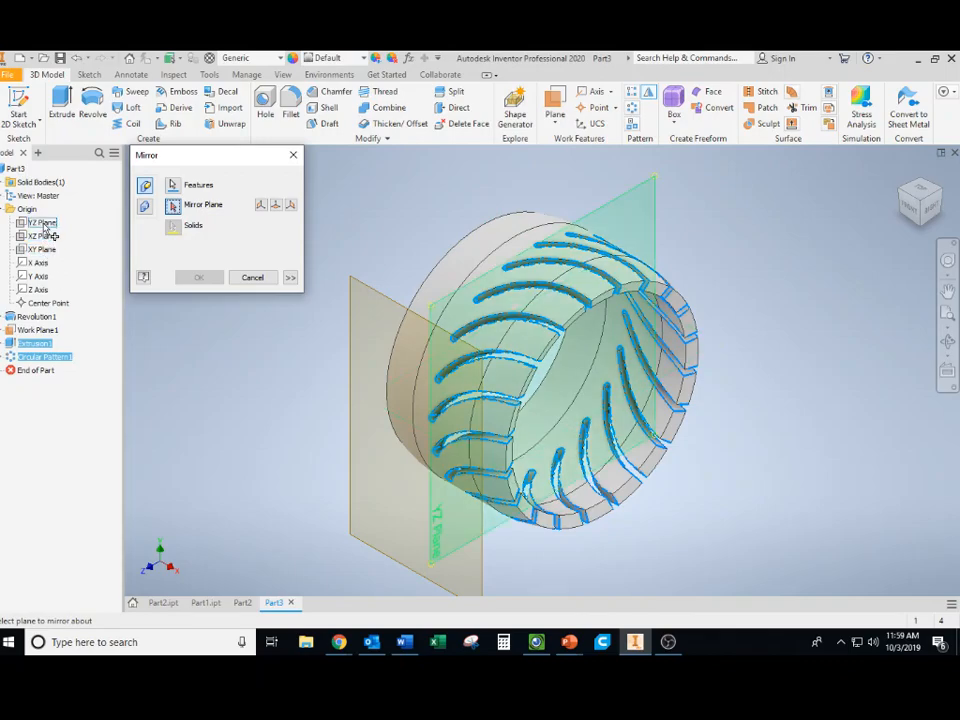
pyautogui.click(43, 228)
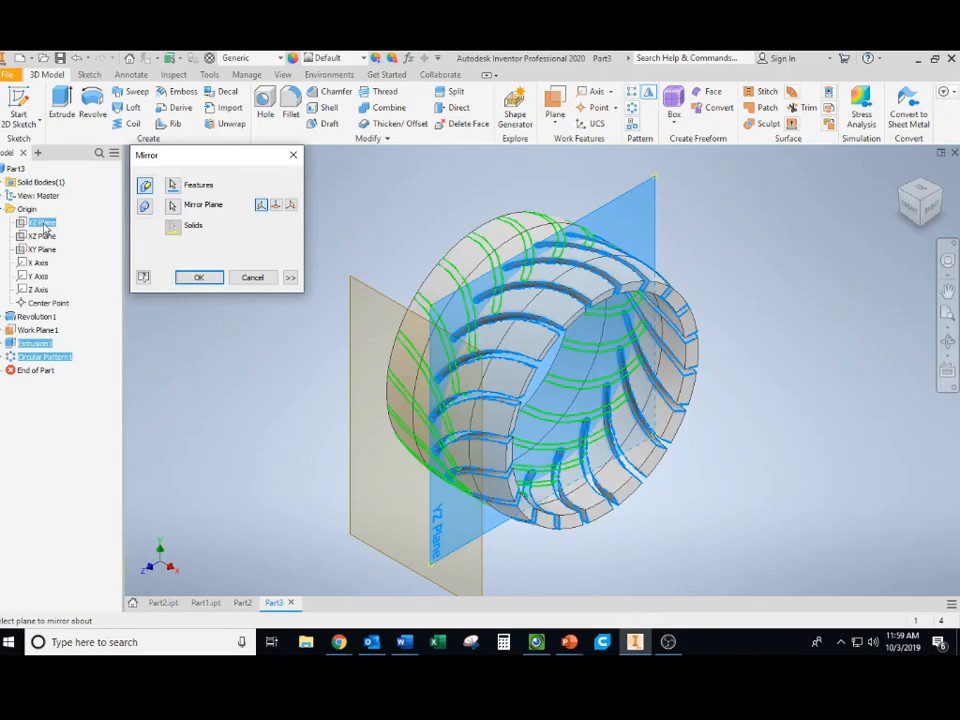
pyautogui.click(199, 277)
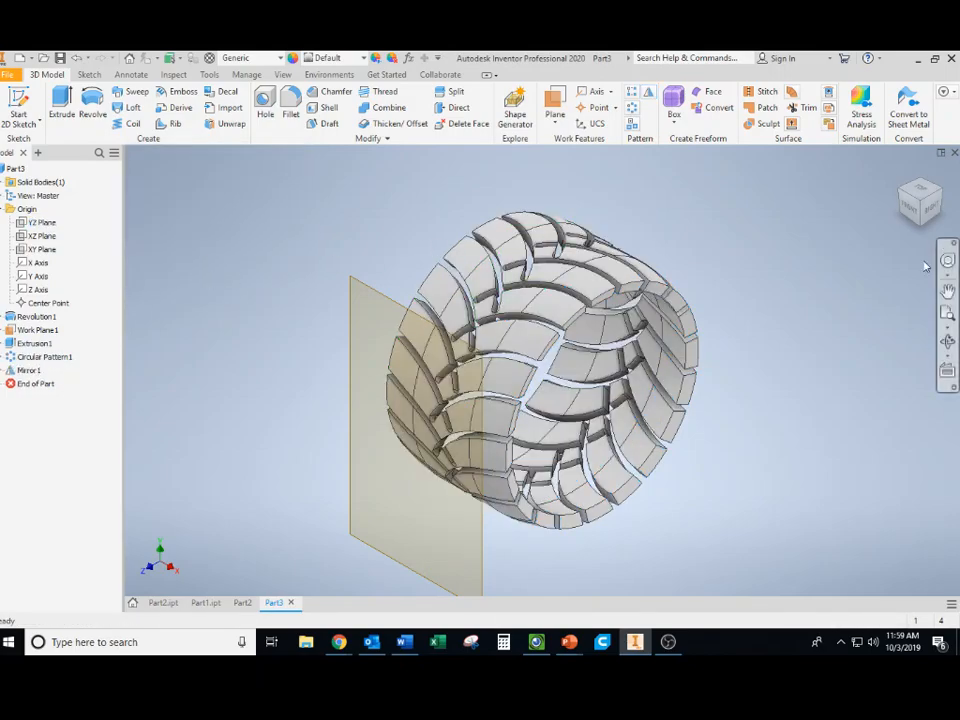
pyautogui.click(922, 189)
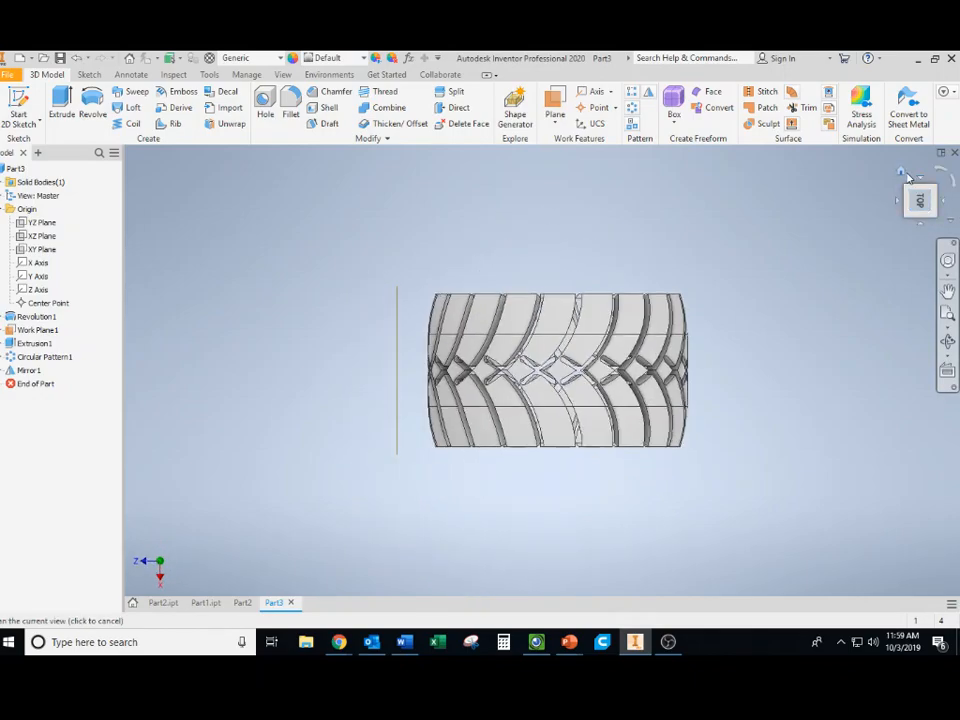
pyautogui.click(900, 172)
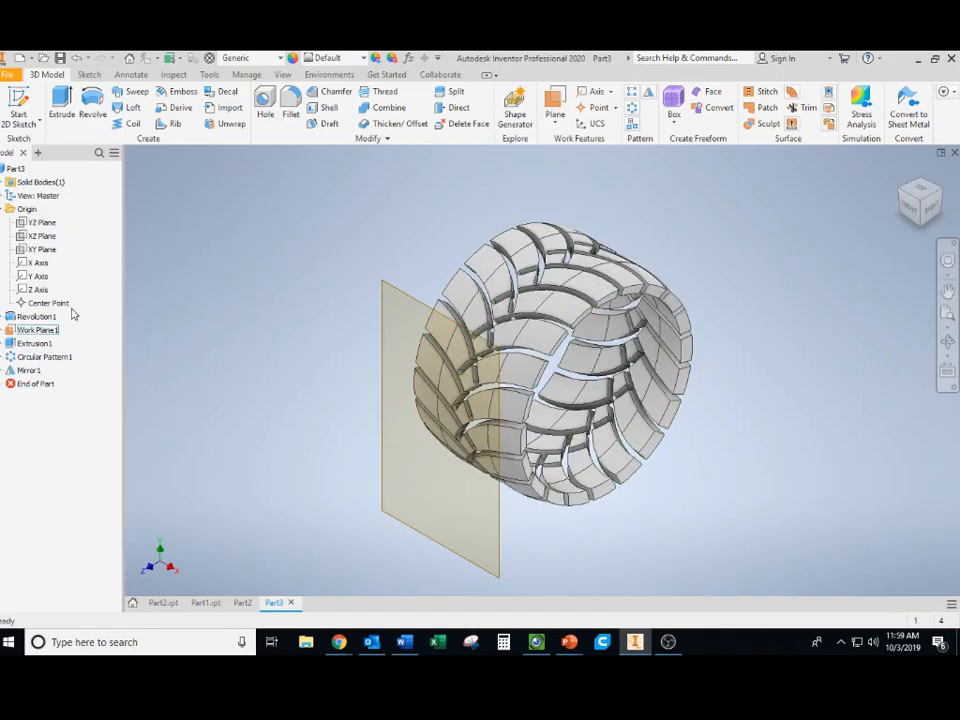
# Step: Suppress the circular pattern of the tread grooves
pyautogui.rightClick(39, 360)
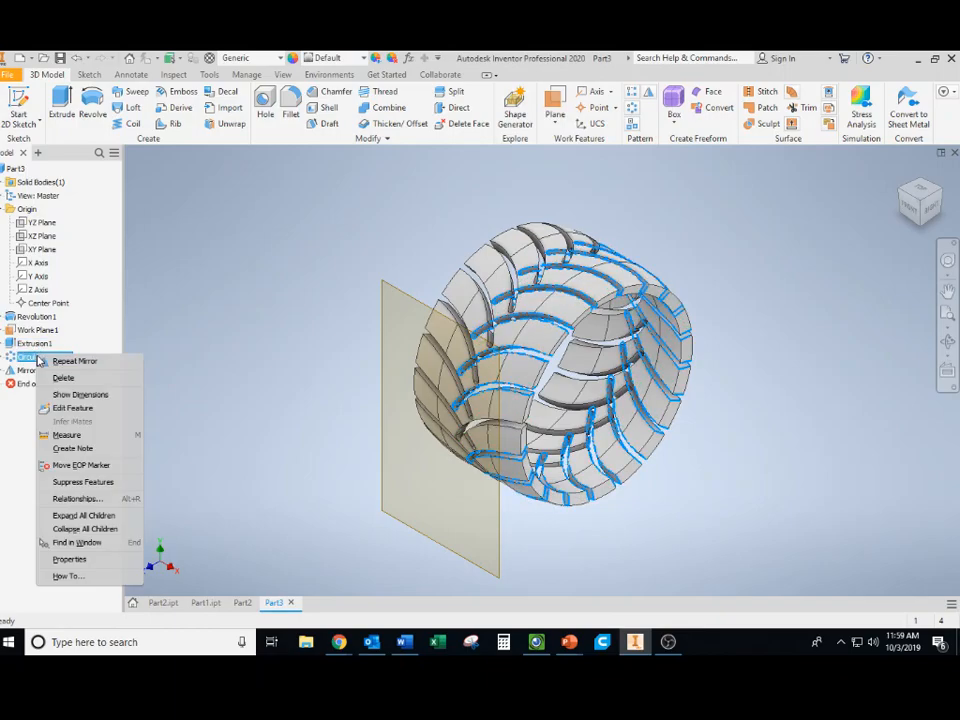
pyautogui.press('Escape')
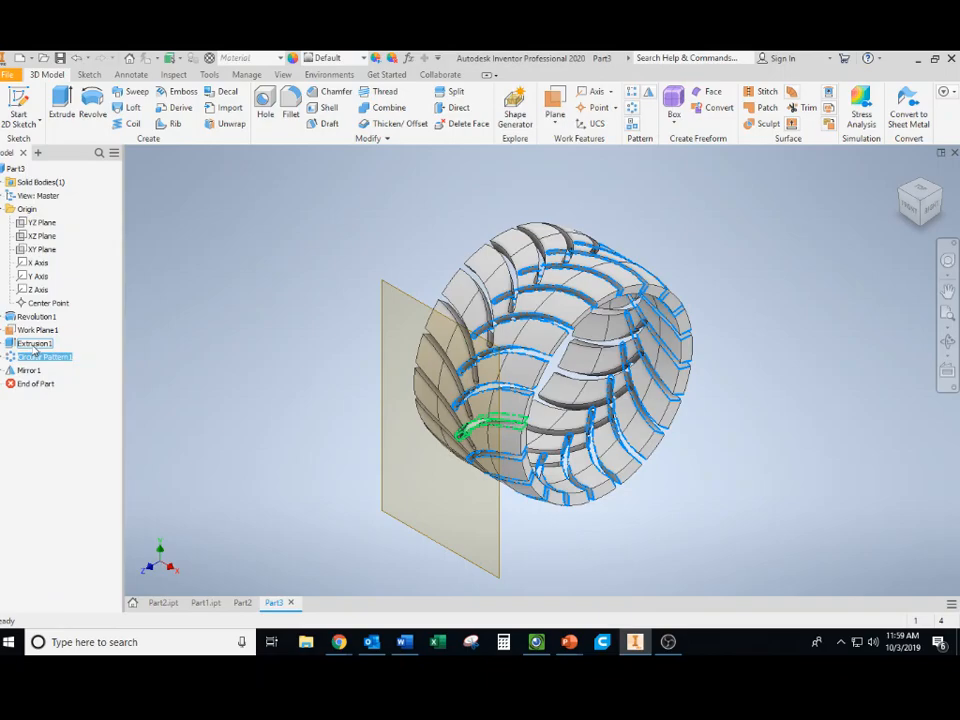
pyautogui.rightClick(36, 357)
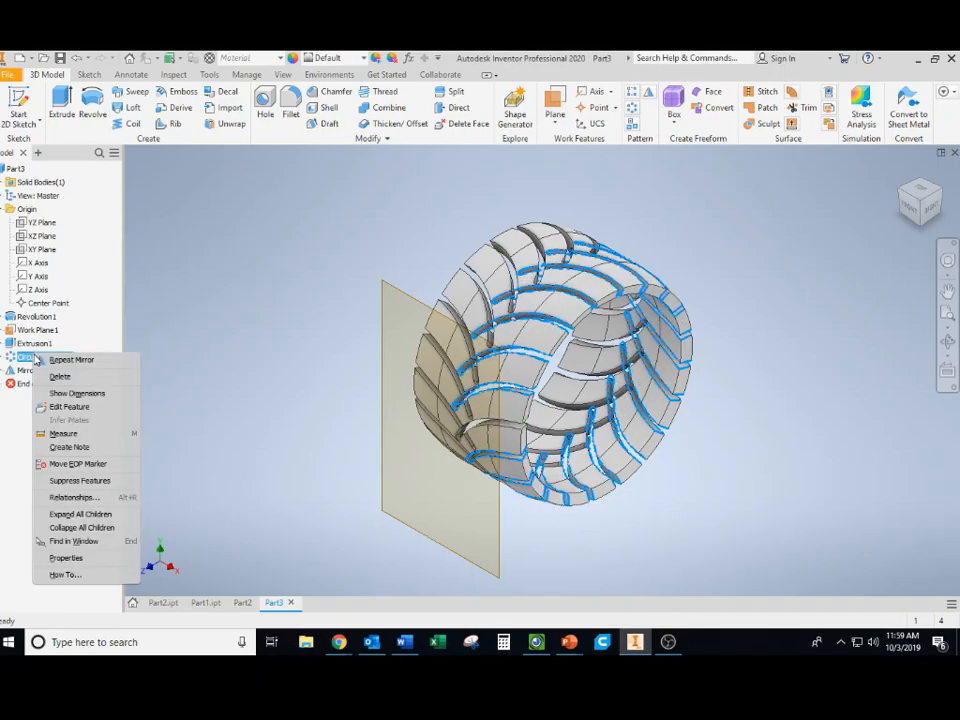
pyautogui.click(79, 481)
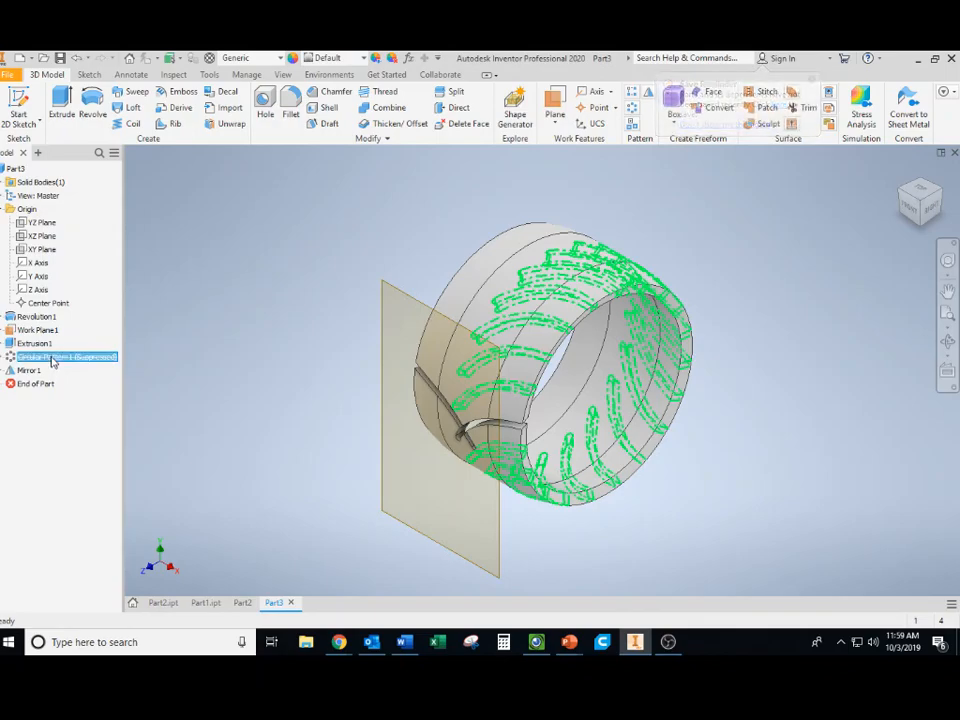
pyautogui.rightClick(52, 358)
pyautogui.click(100, 456)
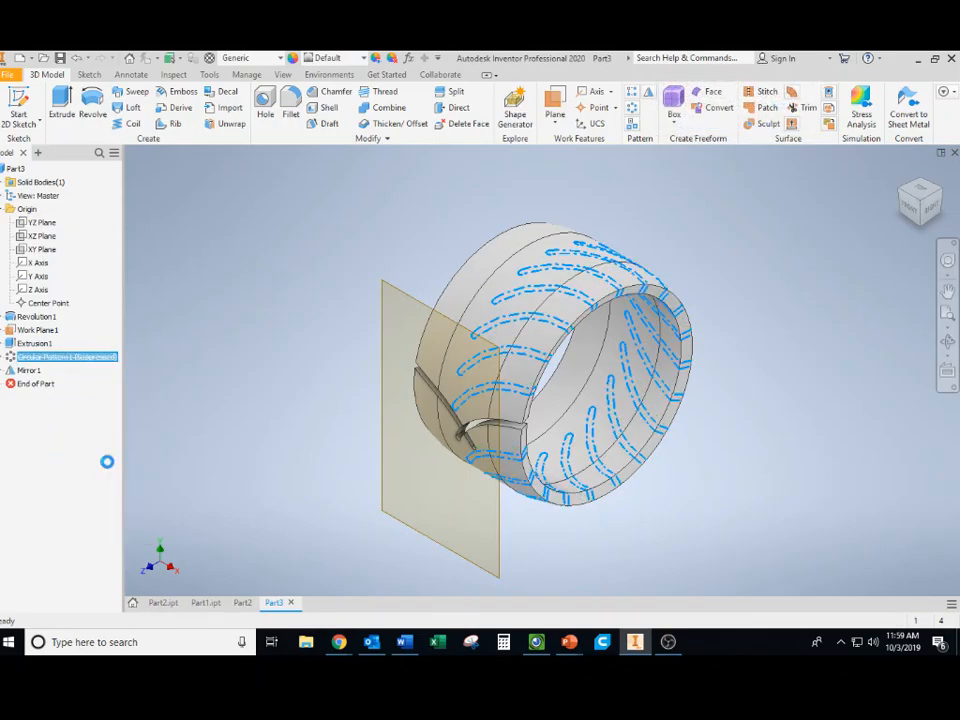
pyautogui.rightClick(38, 356)
pyautogui.click(96, 483)
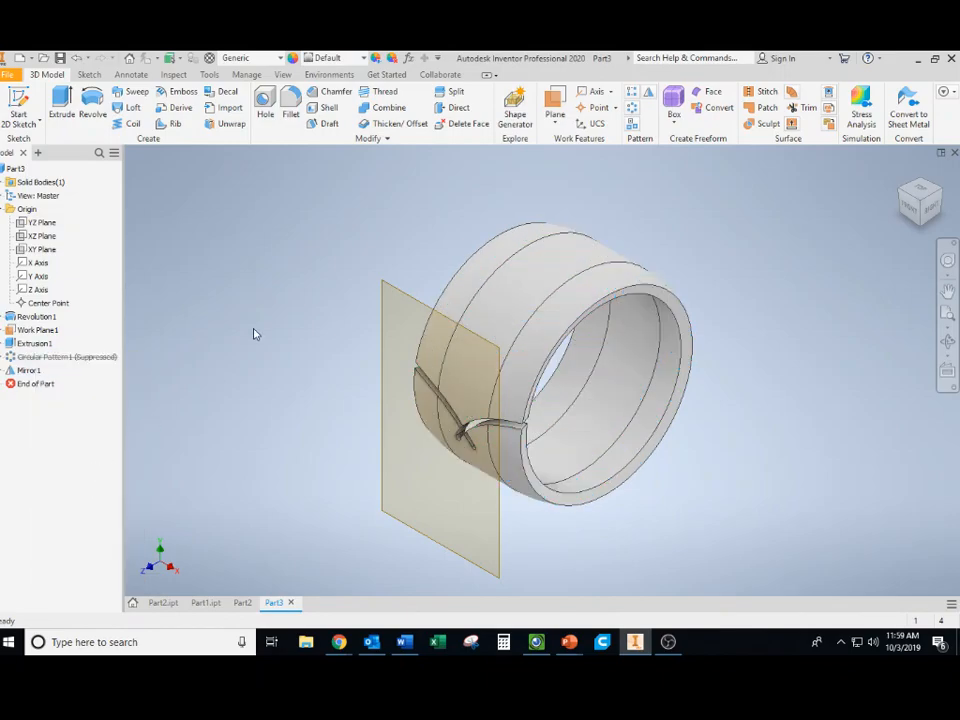
# Step: Hide the offset work plane in front of the tire
pyautogui.rightClick(32, 330)
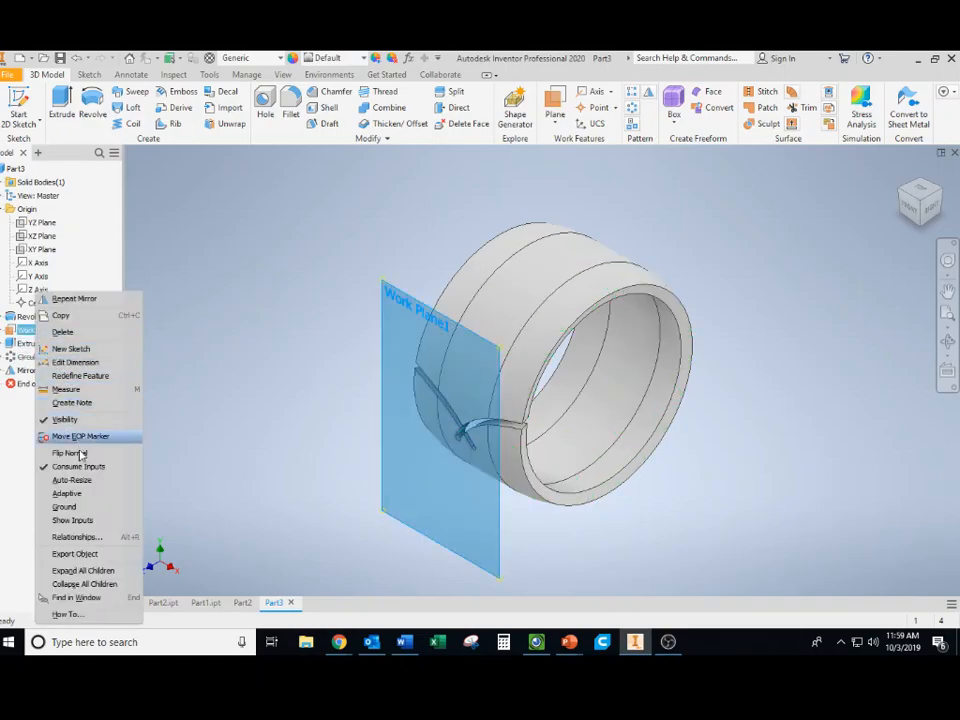
pyautogui.click(6, 330)
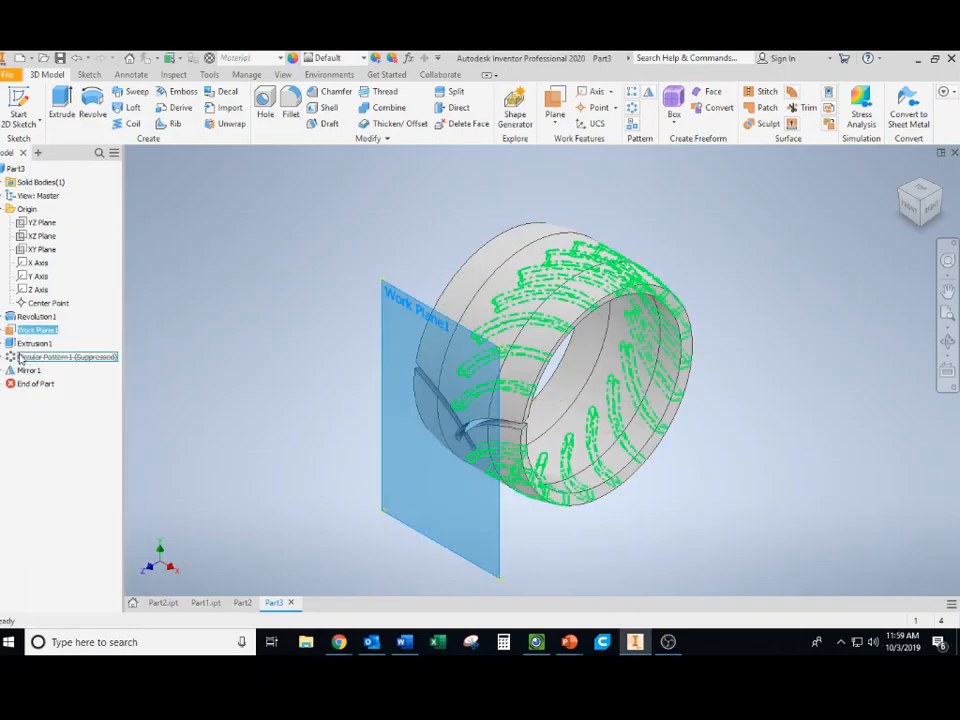
pyautogui.rightClick(30, 330)
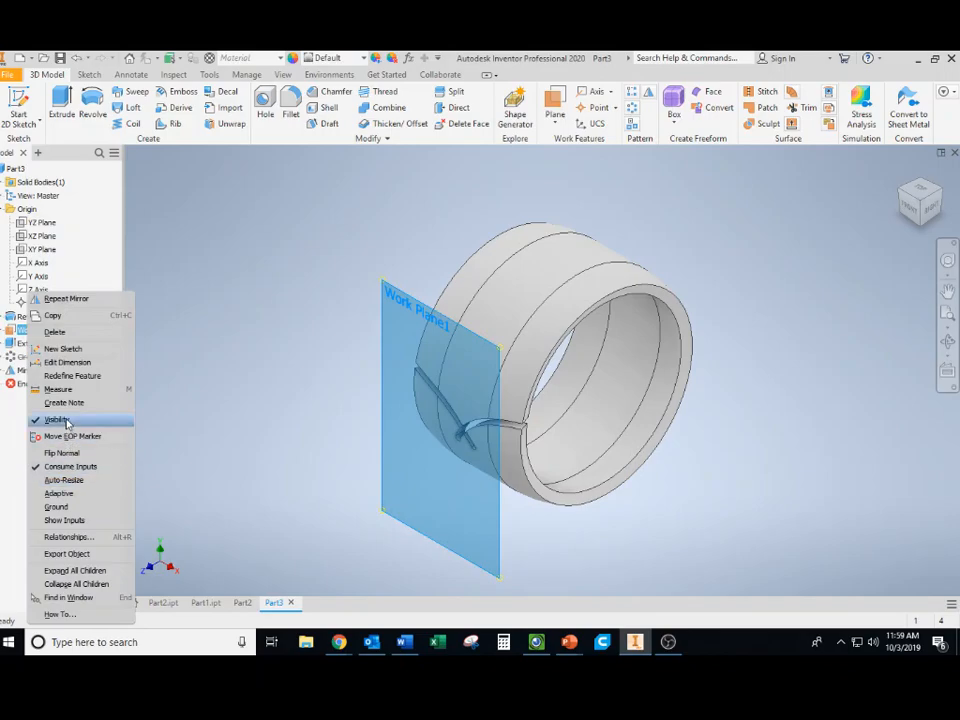
pyautogui.click(67, 421)
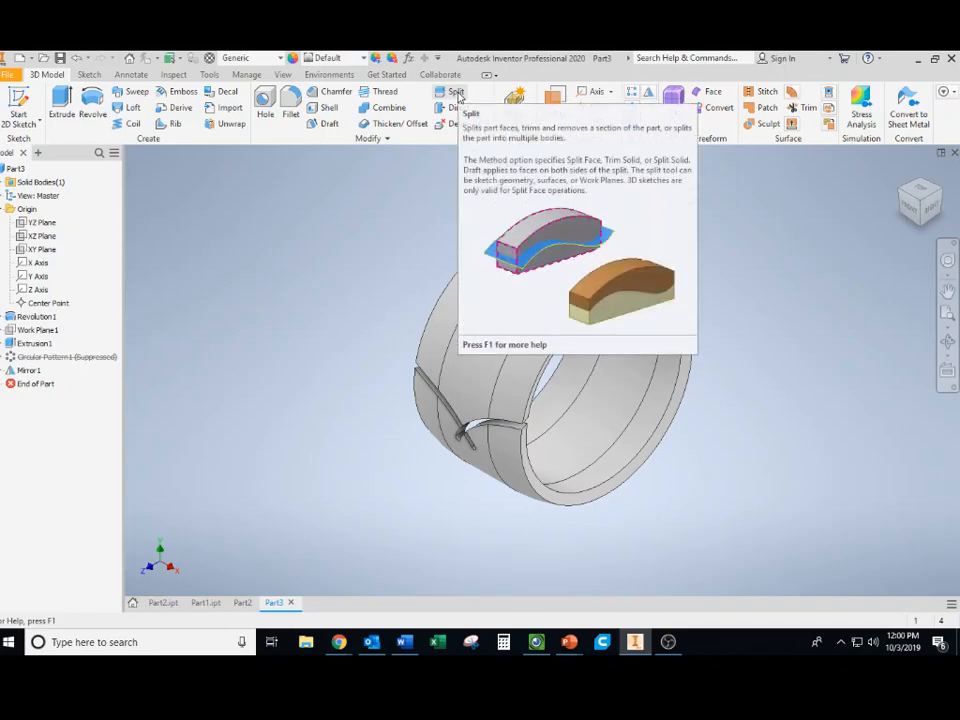
# Step: Split the tire at the XY plane with the Trim Solid method, removing the front half that carries the grooves
pyautogui.click(456, 93)
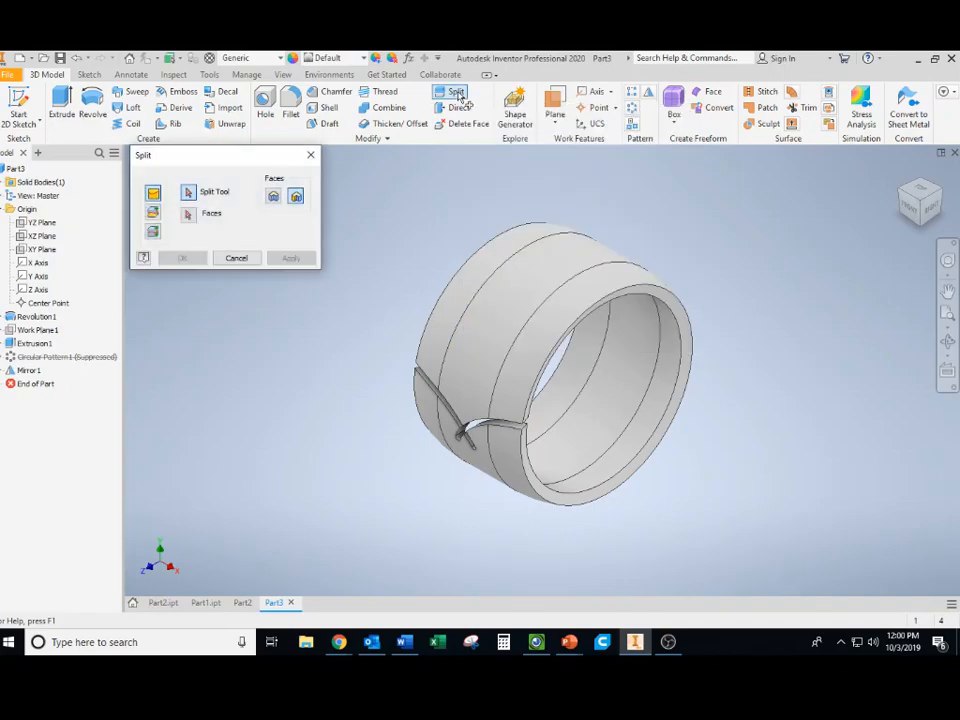
pyautogui.click(153, 213)
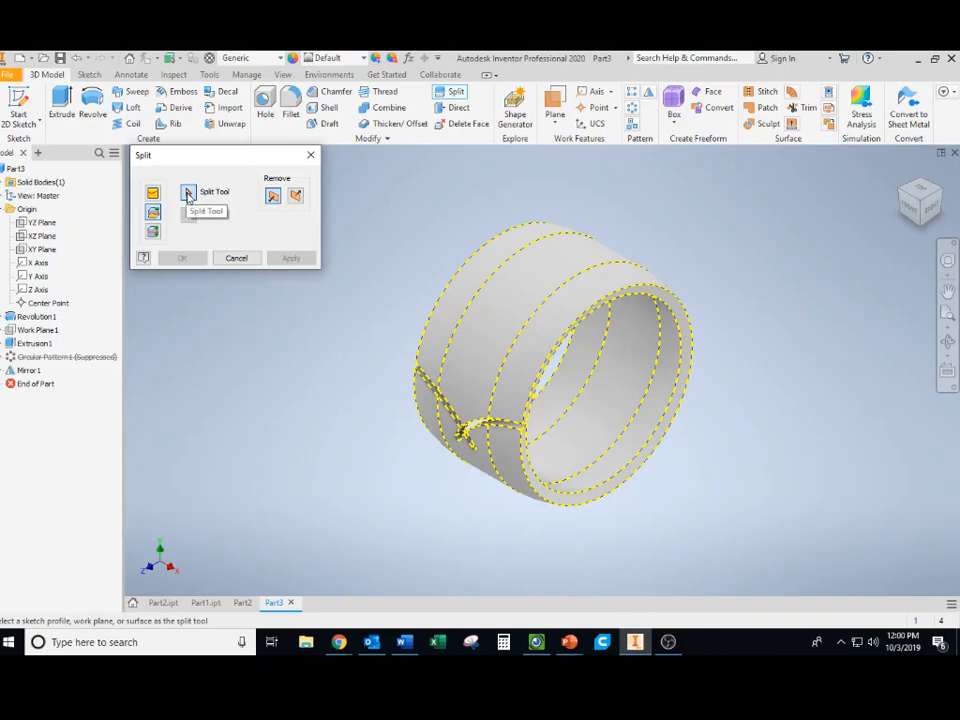
pyautogui.click(40, 252)
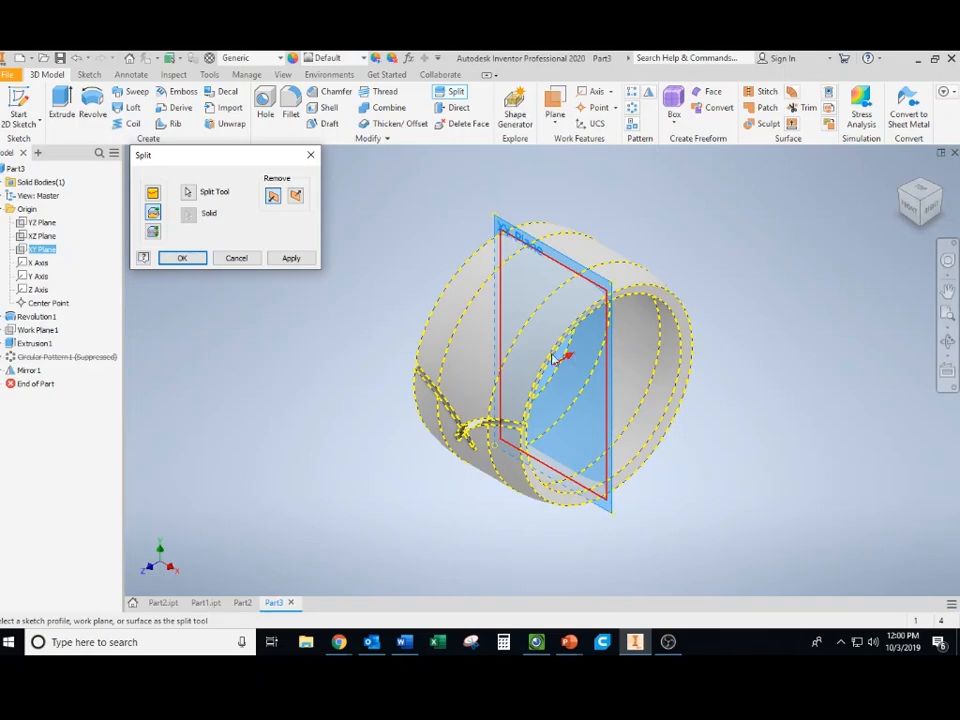
pyautogui.click(297, 196)
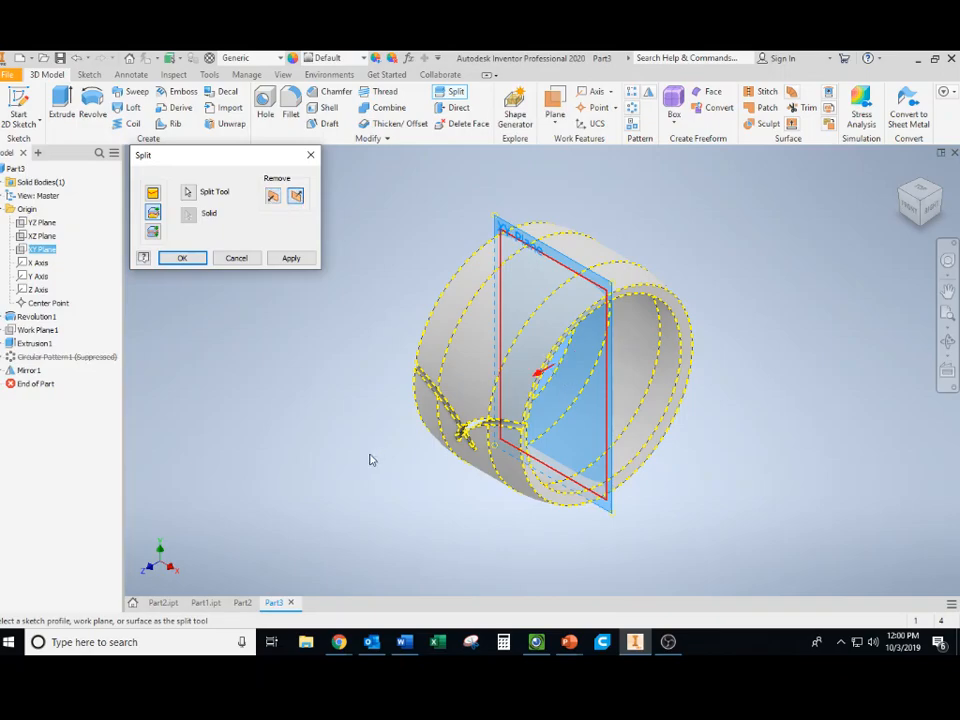
pyautogui.click(290, 258)
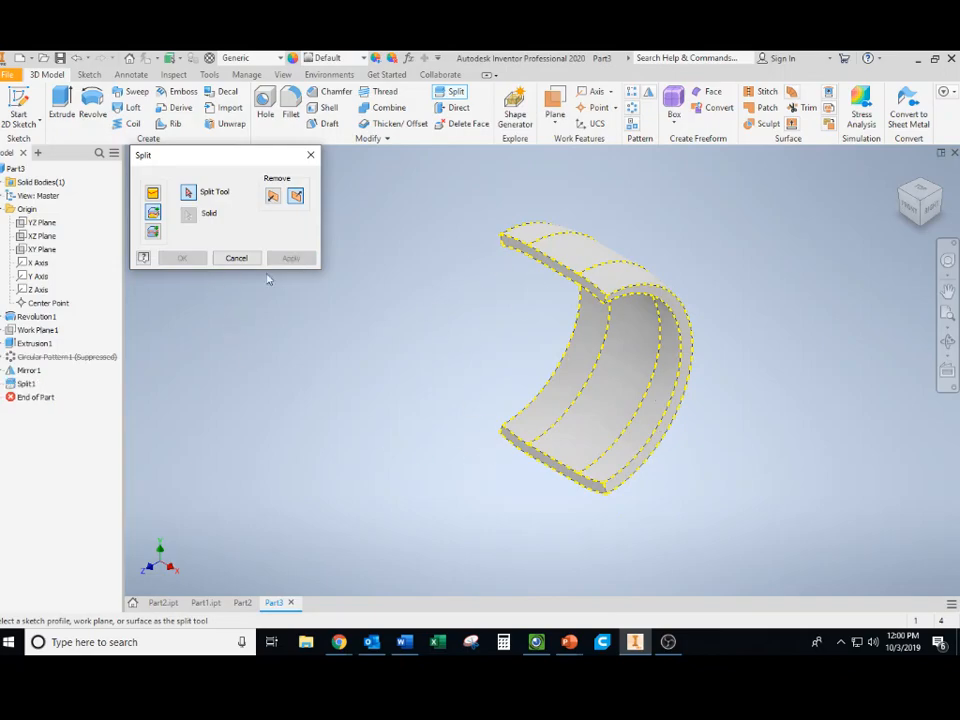
pyautogui.click(310, 155)
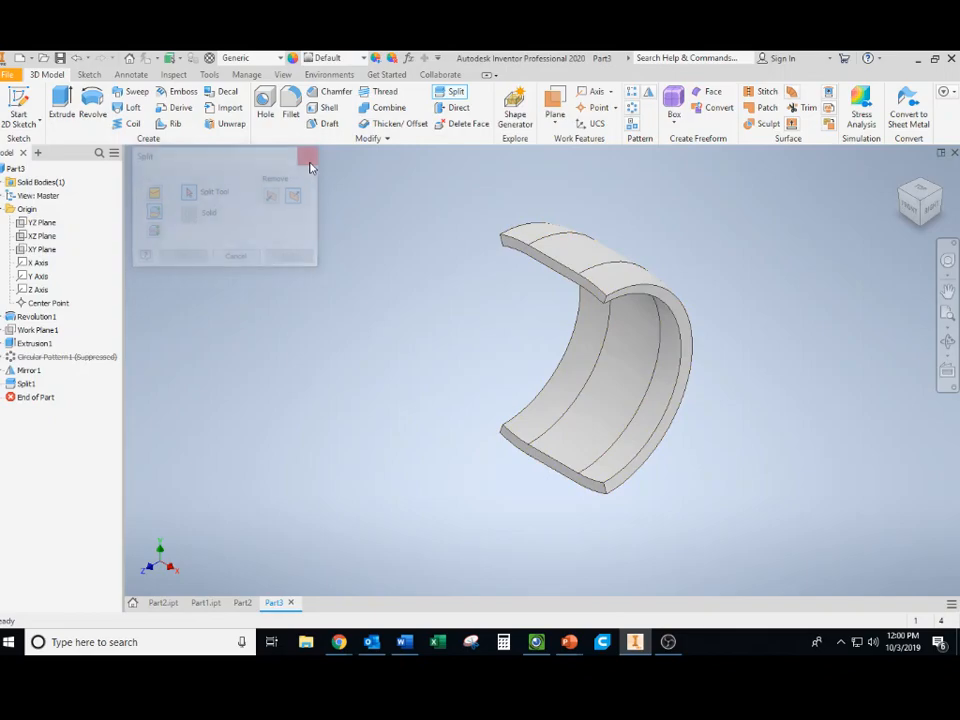
# Step: Open the revolved ring's profile sketch for editing in the front view
pyautogui.click(914, 206)
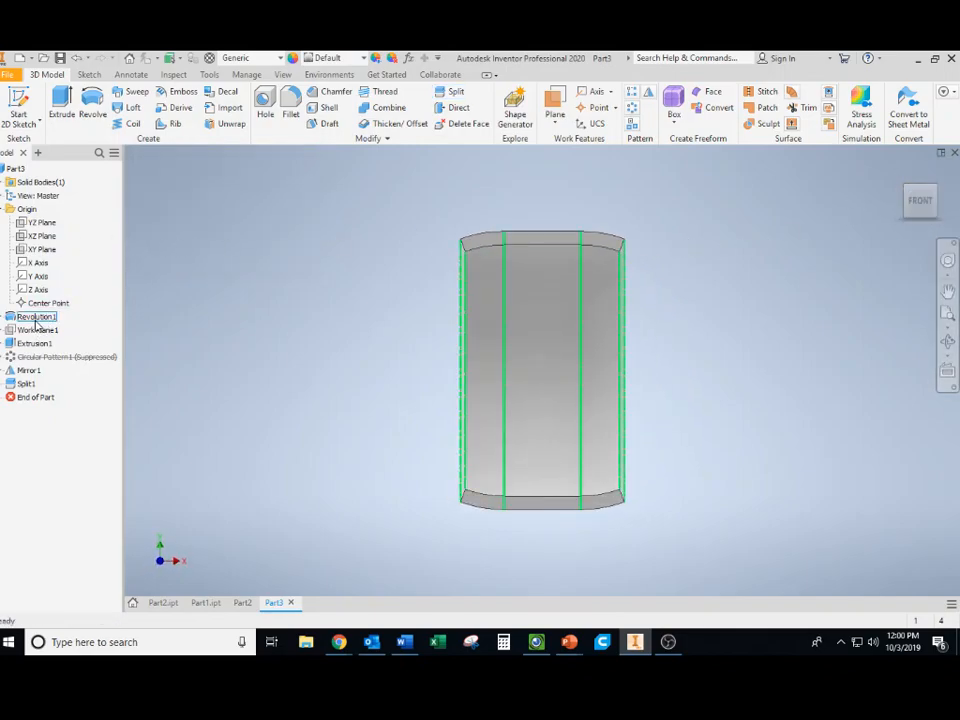
pyautogui.click(5, 332)
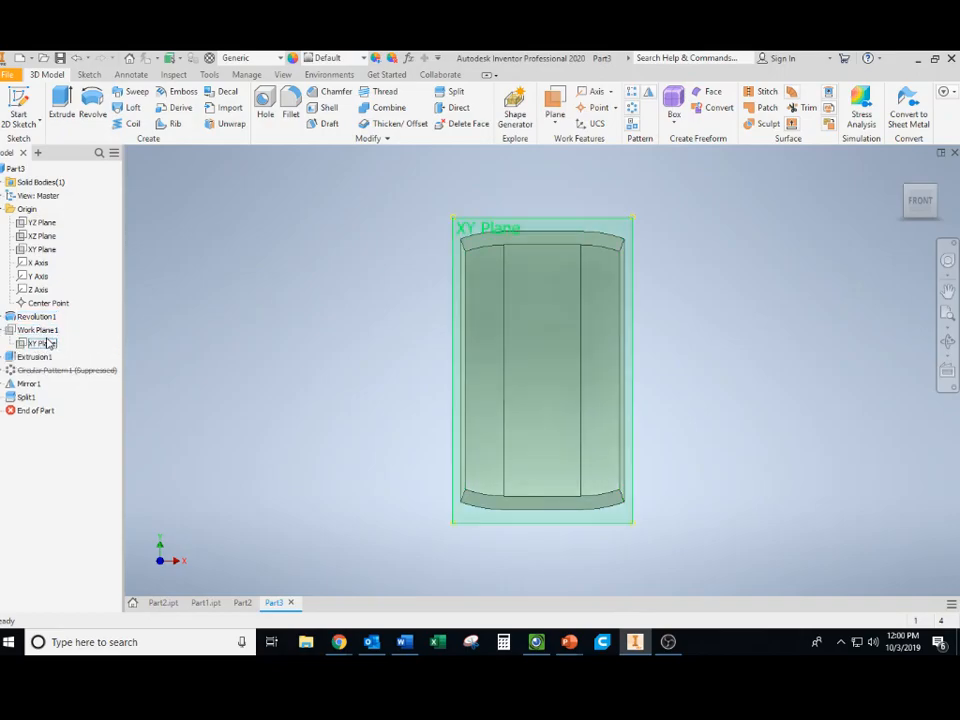
pyautogui.click(5, 357)
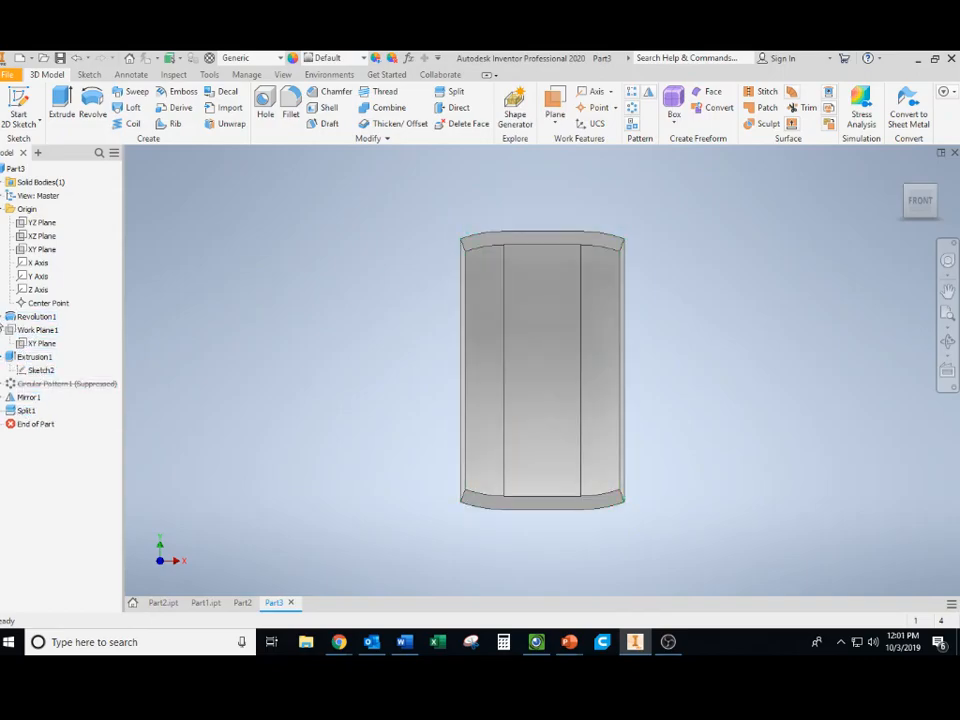
pyautogui.click(5, 316)
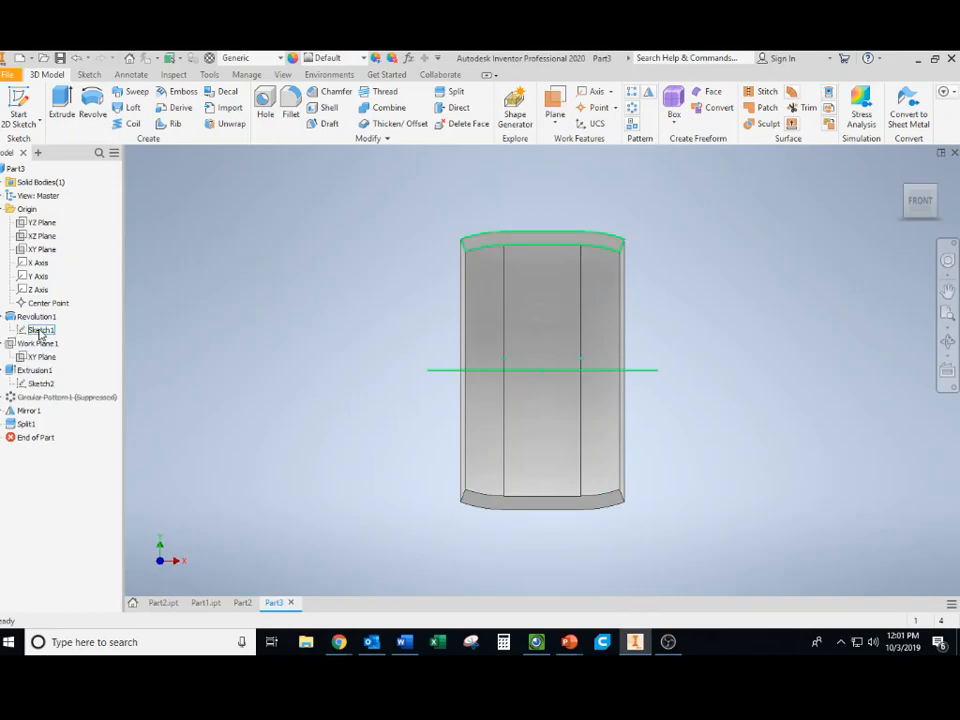
pyautogui.rightClick(40, 330)
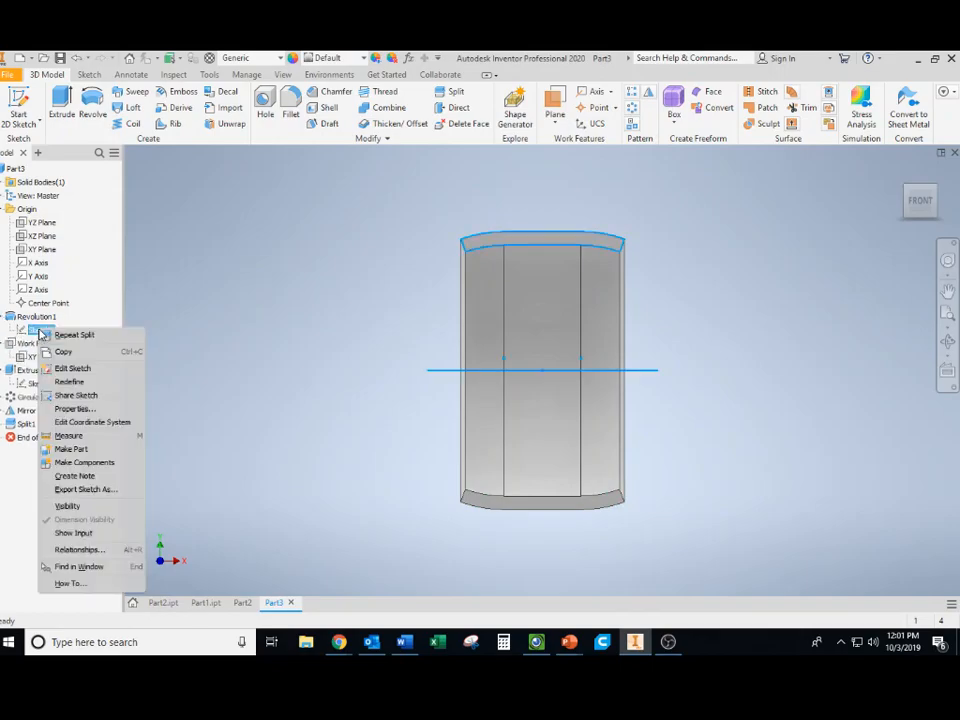
pyautogui.click(68, 368)
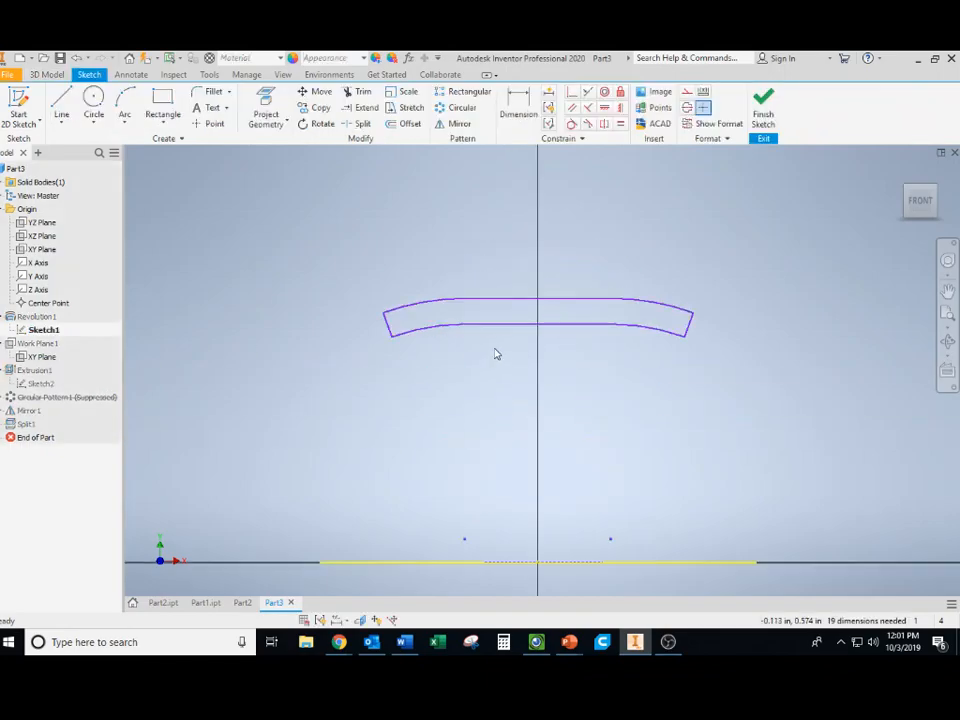
pyautogui.click(410, 124)
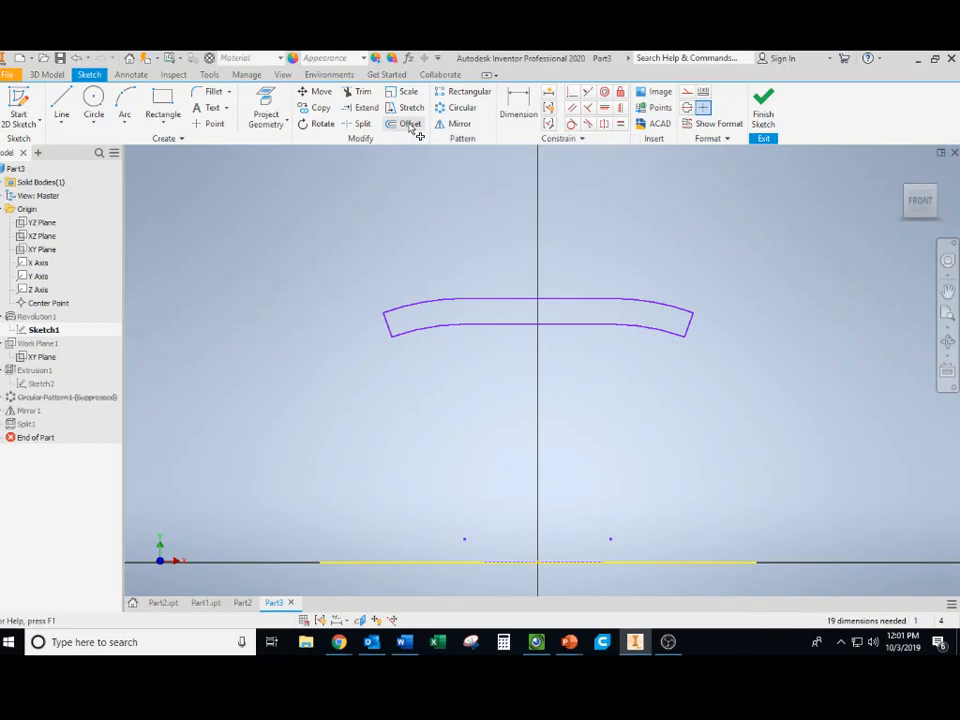
pyautogui.click(487, 331)
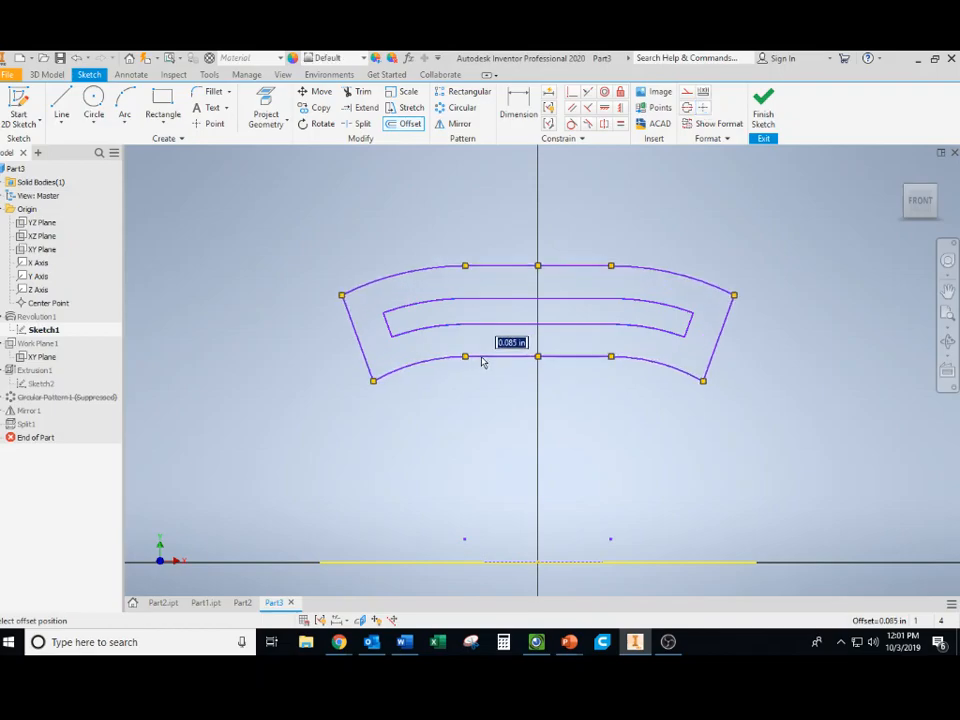
pyautogui.press('Escape')
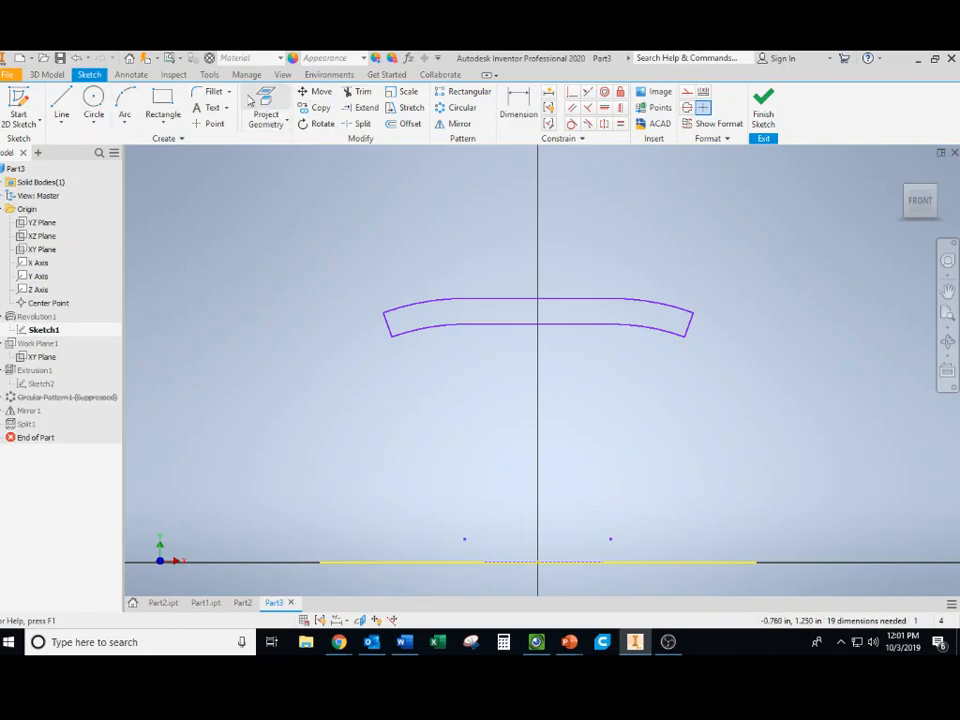
# Step: Sketch a horizontal line about 0.21 in long, from the vertical axis toward the left, just below the profile's lower edge
pyautogui.click(61, 100)
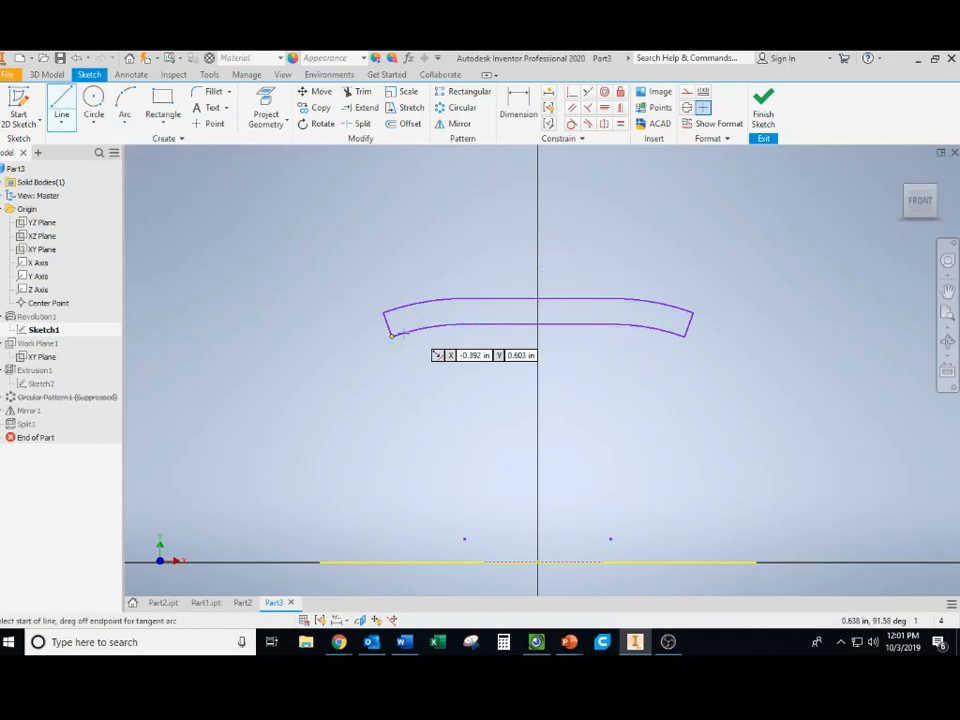
pyautogui.click(537, 338)
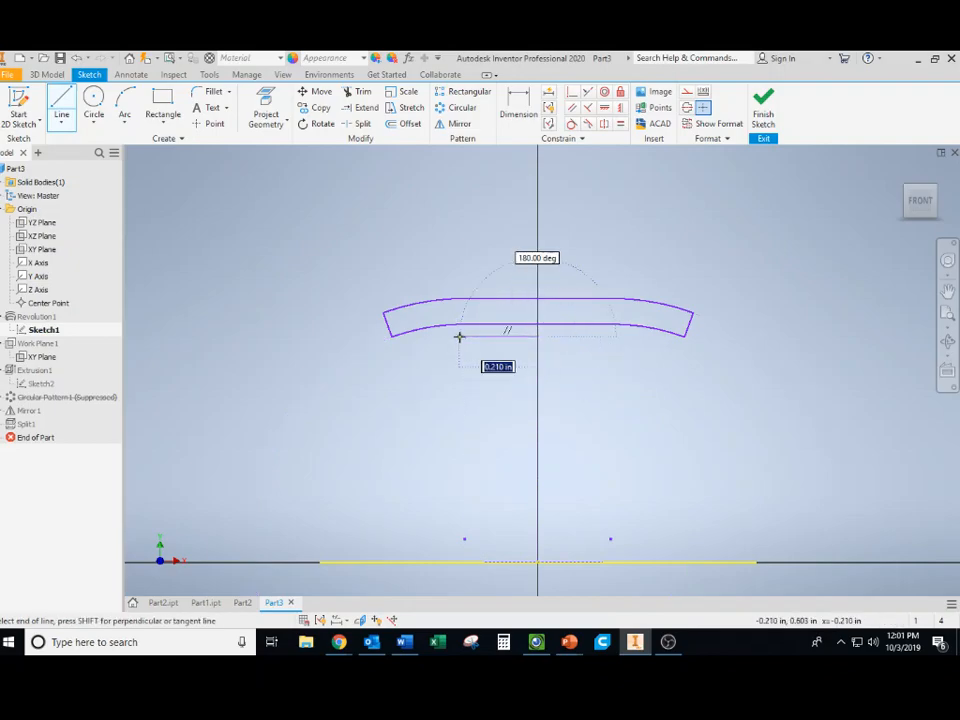
pyautogui.click(459, 335)
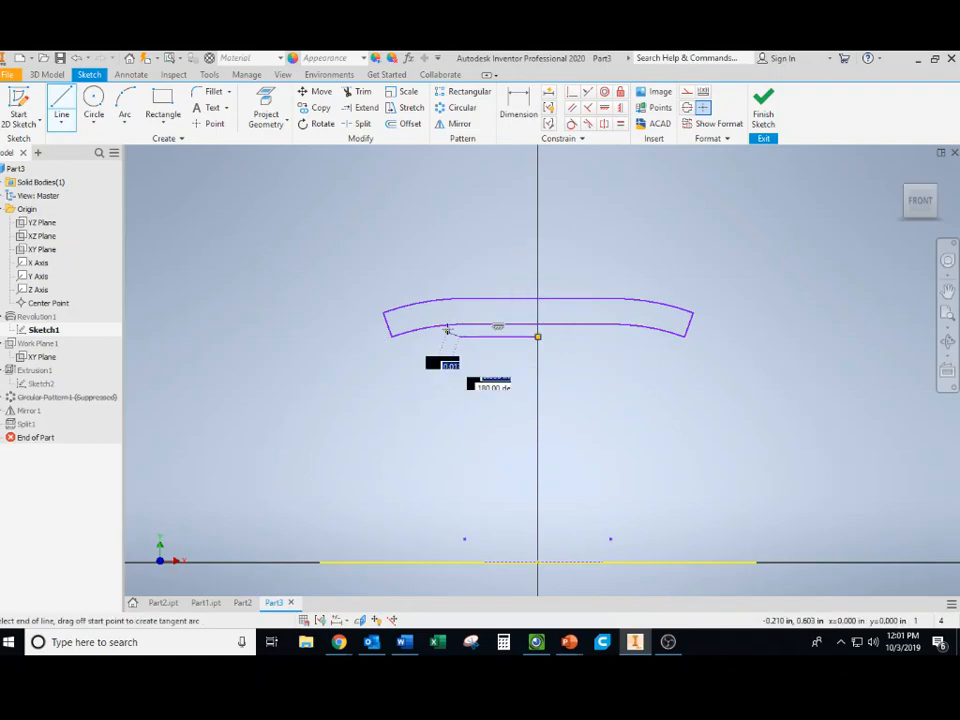
pyautogui.press('Escape')
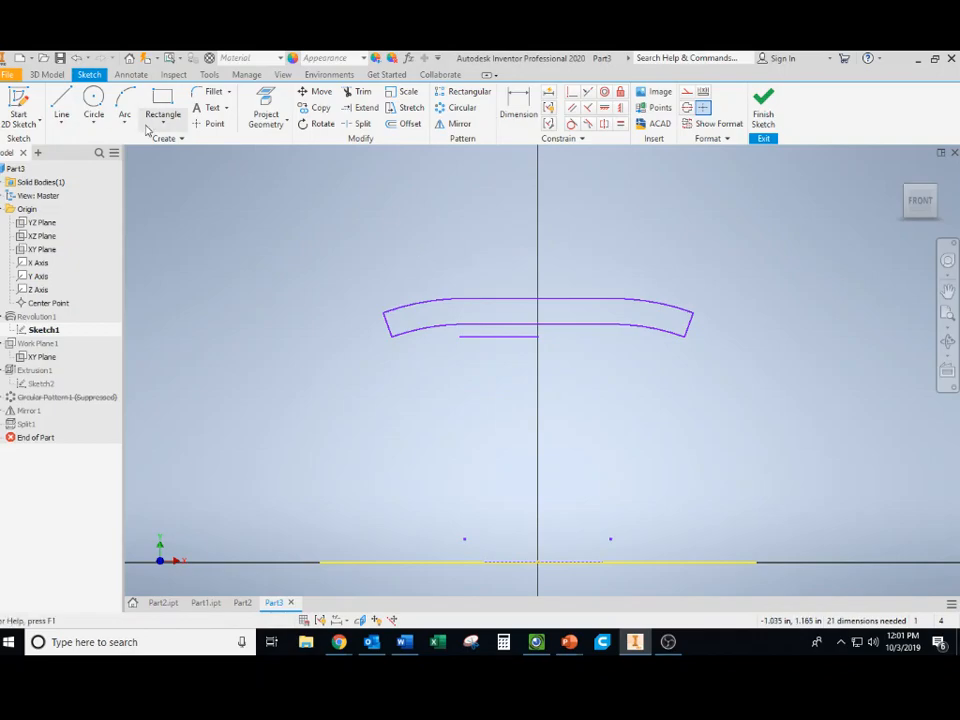
# Step: Draw a three-point arc with a radius of about 0.825 in from the new line's outer end, following the profile's curved lower edge
pyautogui.click(125, 102)
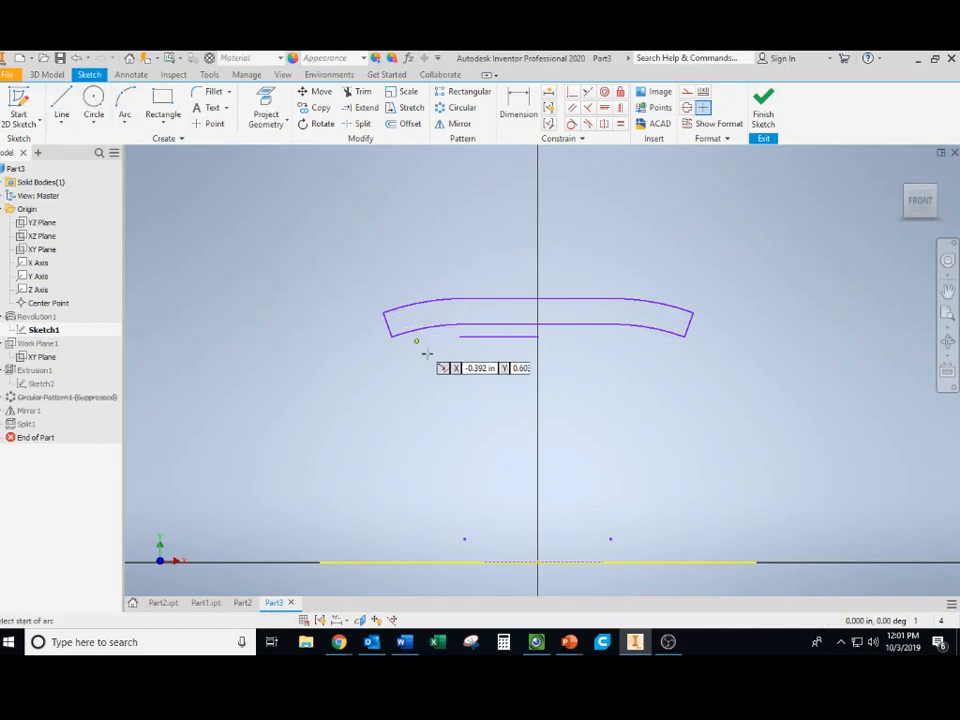
pyautogui.click(459, 336)
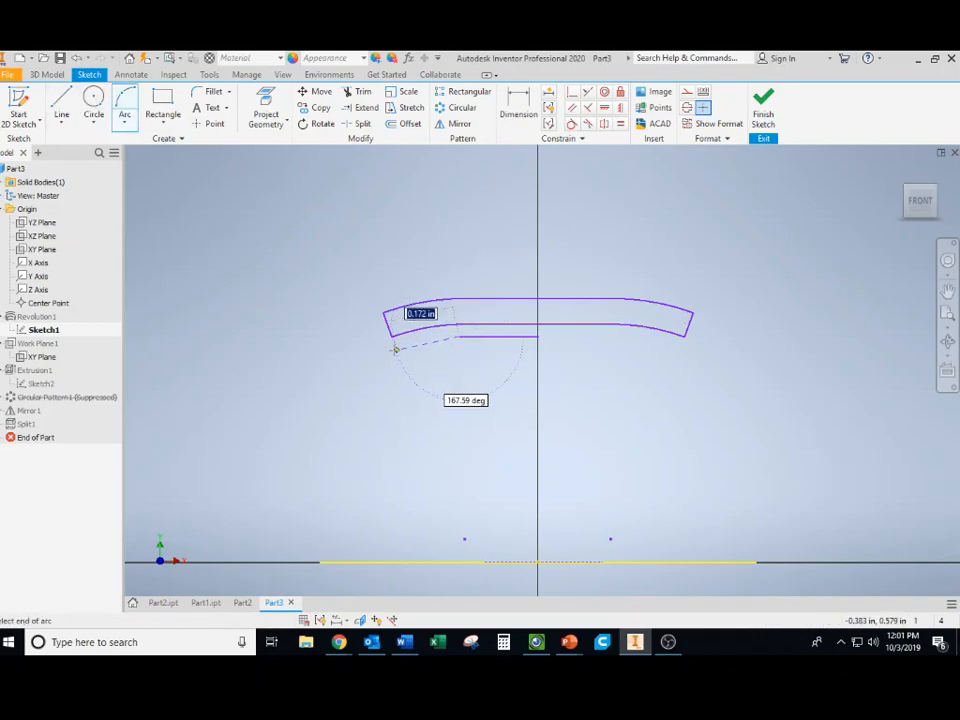
pyautogui.click(397, 351)
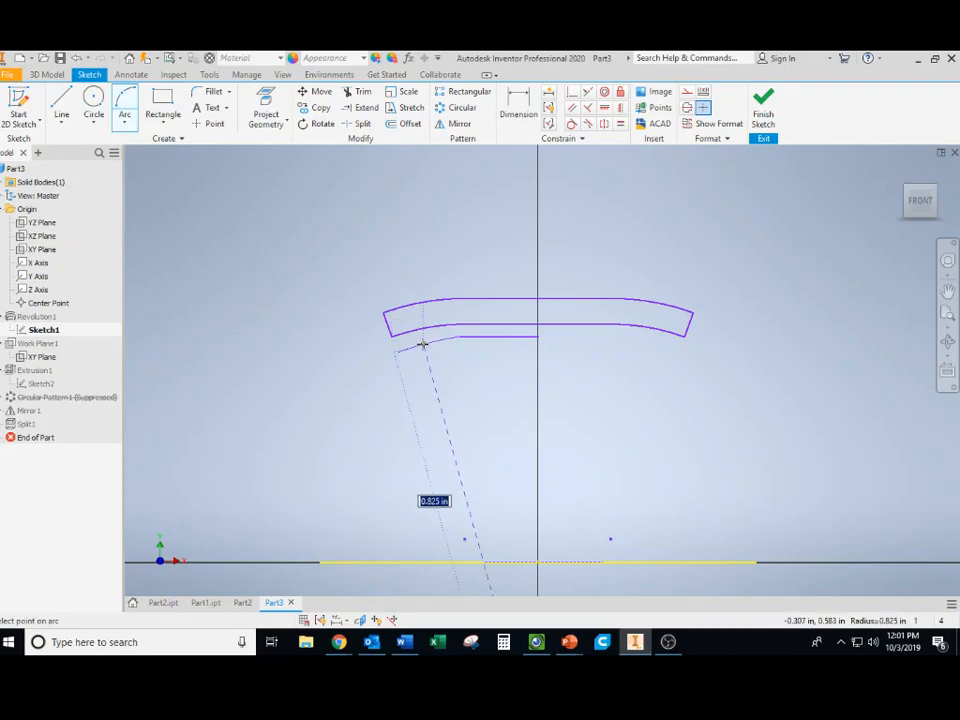
pyautogui.click(423, 344)
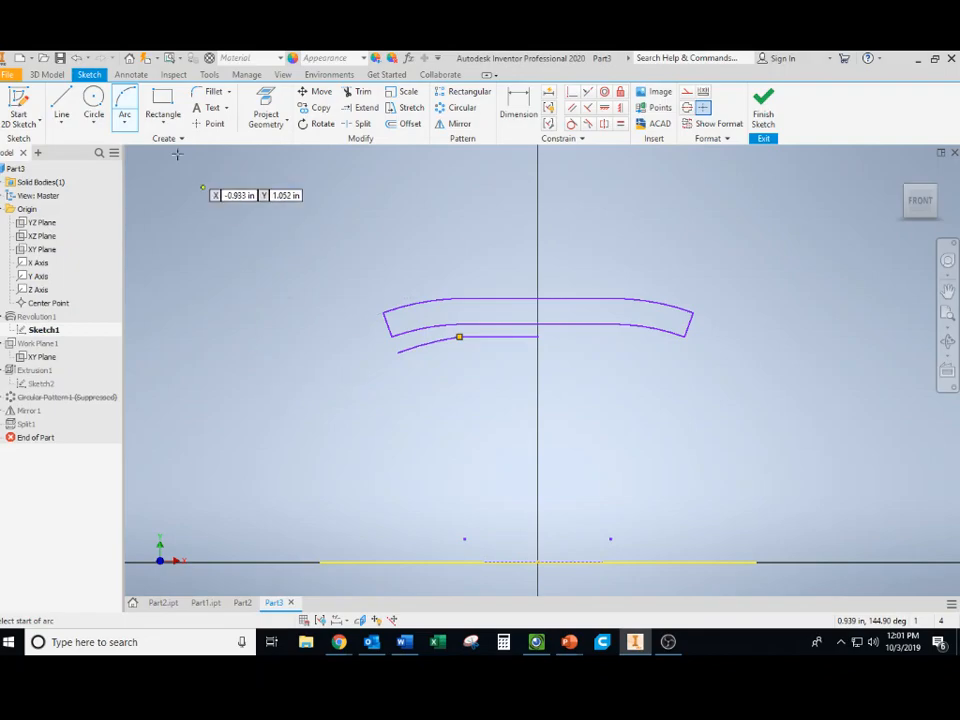
# Step: Close the new inner band's half outline with short lines to the profile at the vertical axis and at the profile's lower left corner
pyautogui.click(70, 100)
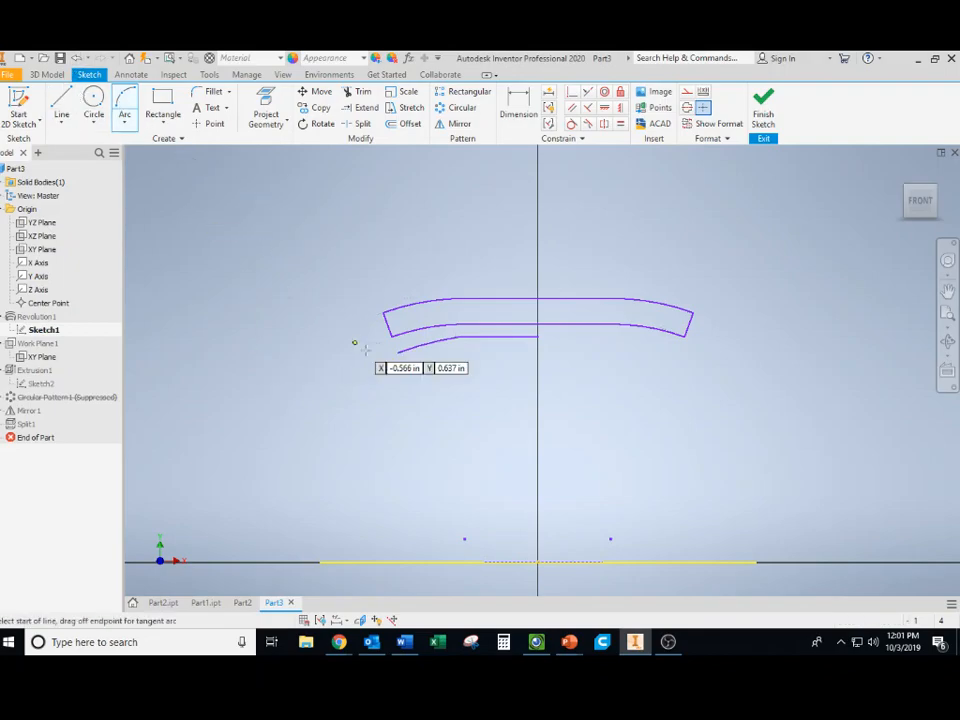
pyautogui.click(538, 337)
pyautogui.click(537, 324)
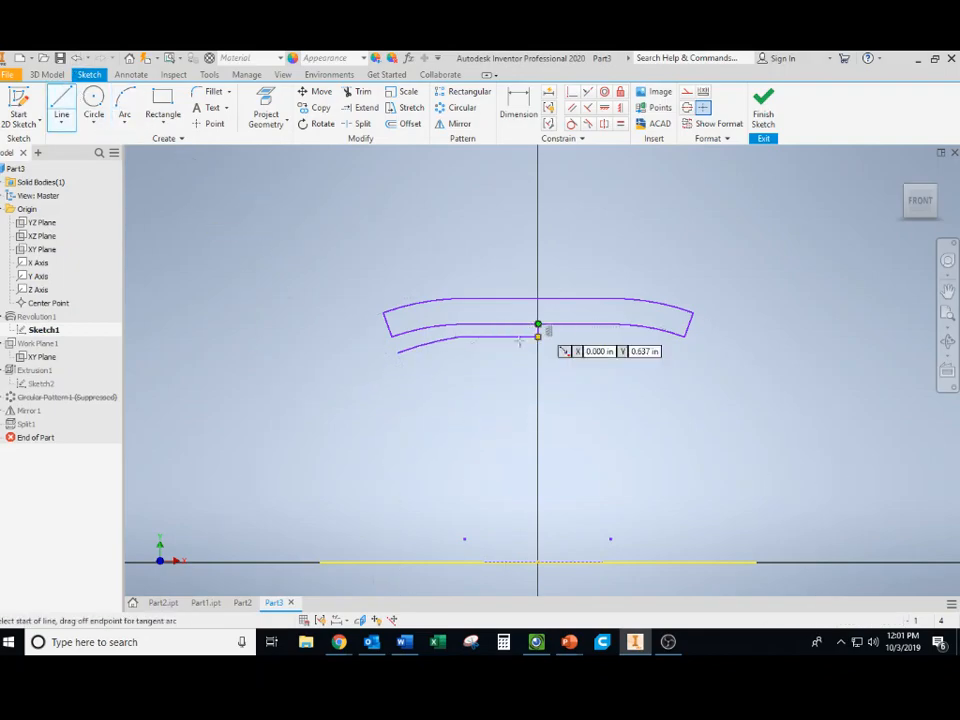
pyautogui.click(397, 353)
pyautogui.click(392, 337)
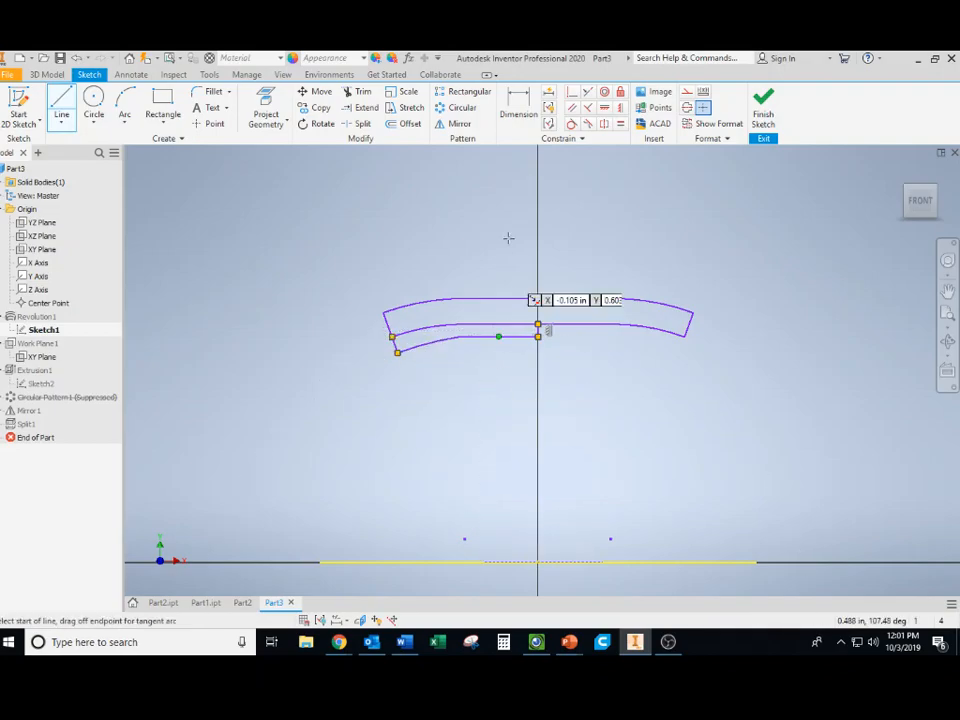
pyautogui.click(458, 124)
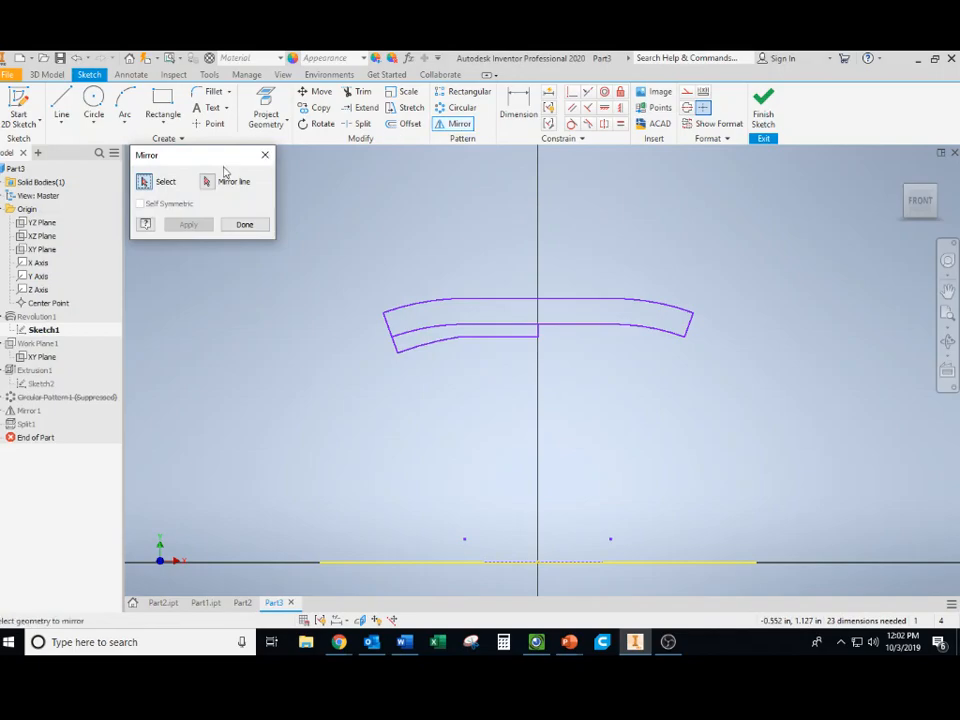
pyautogui.click(401, 346)
pyautogui.click(408, 337)
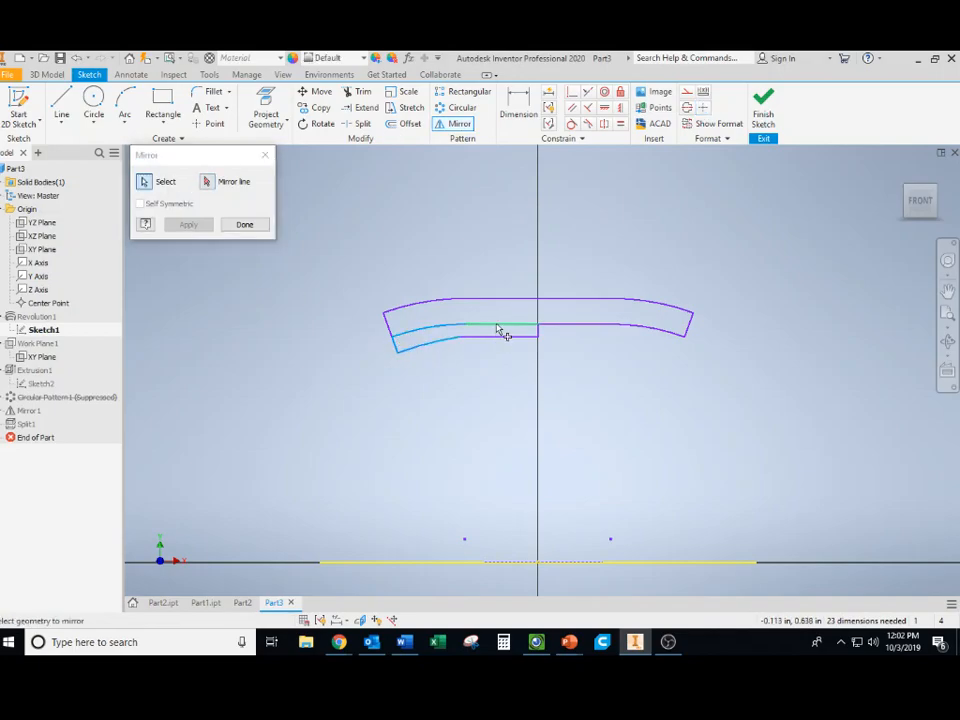
pyautogui.click(458, 335)
pyautogui.click(240, 224)
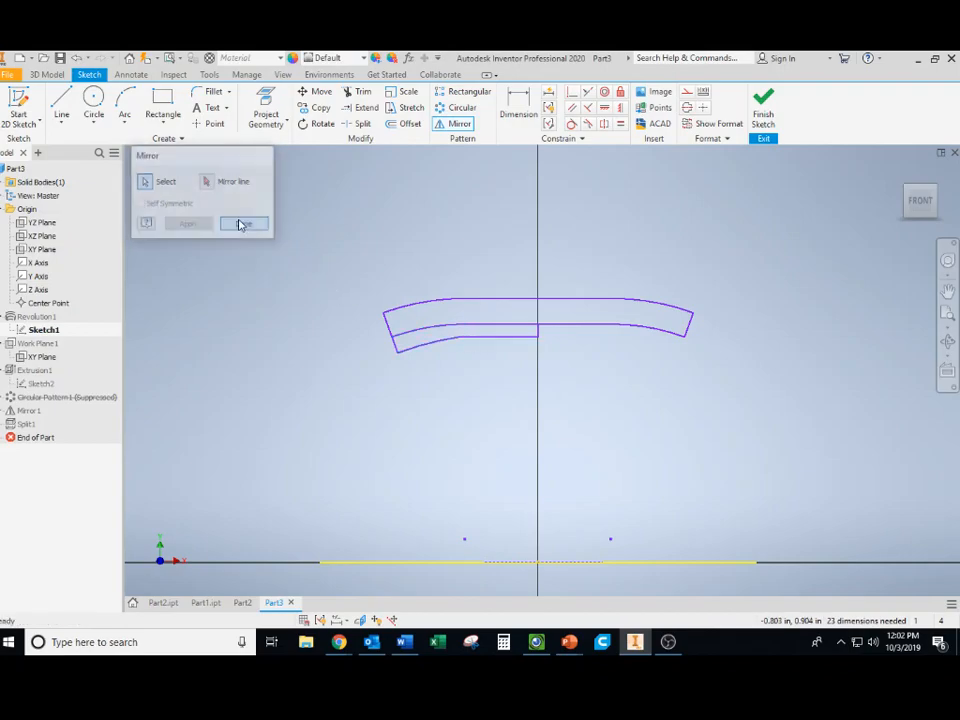
# Step: Mirror the inner band's arc, horizontal line and end line about the short vertical centre line
pyautogui.click(458, 123)
pyautogui.click(428, 344)
pyautogui.click(474, 337)
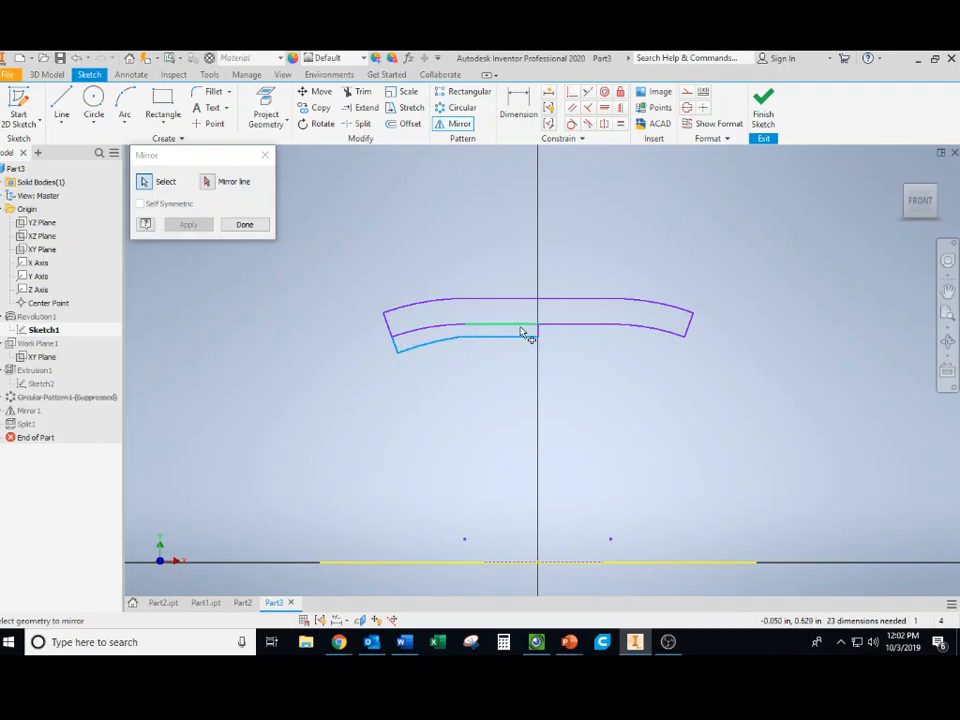
pyautogui.click(210, 182)
pyautogui.click(538, 336)
pyautogui.click(197, 224)
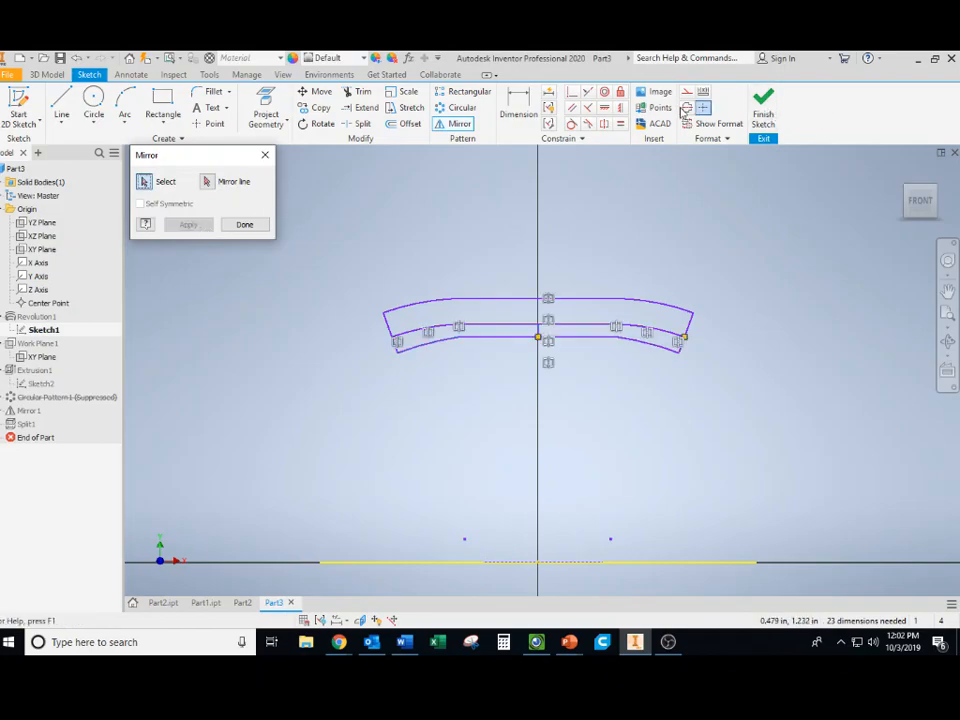
pyautogui.click(242, 226)
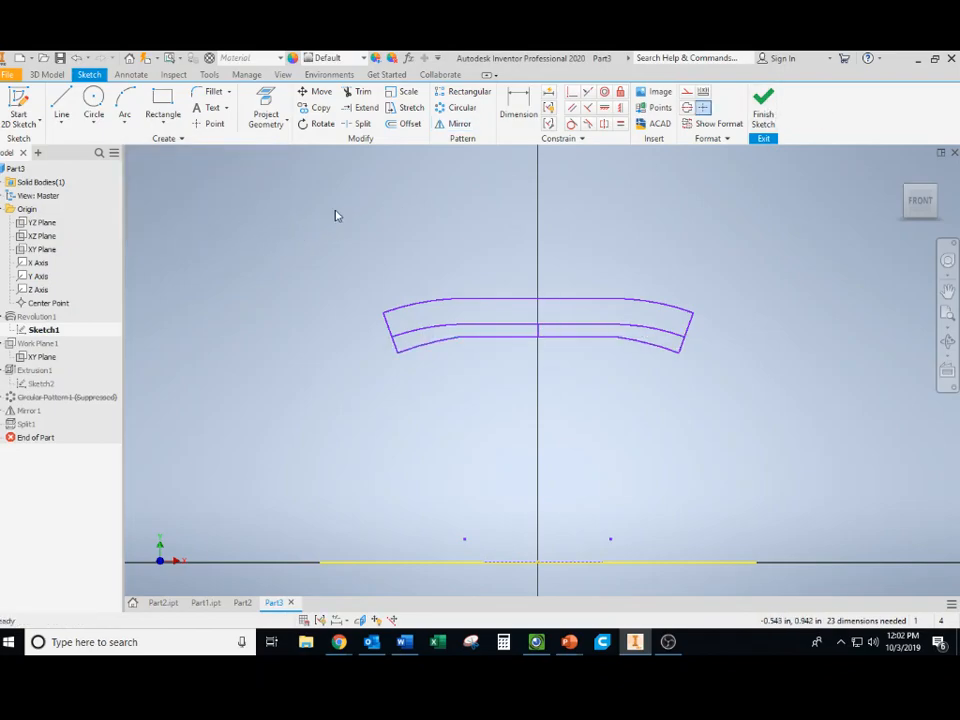
# Step: Delete the short vertical centre line inside the inner band and finish the sketch
pyautogui.click(538, 326)
pyautogui.press('Delete')
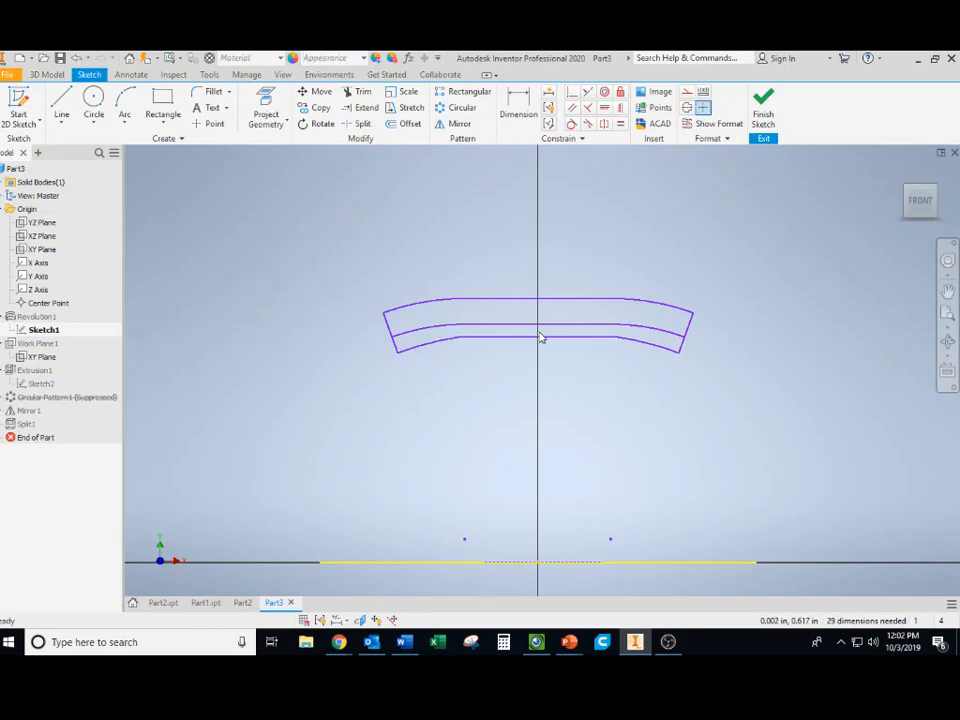
pyautogui.click(763, 110)
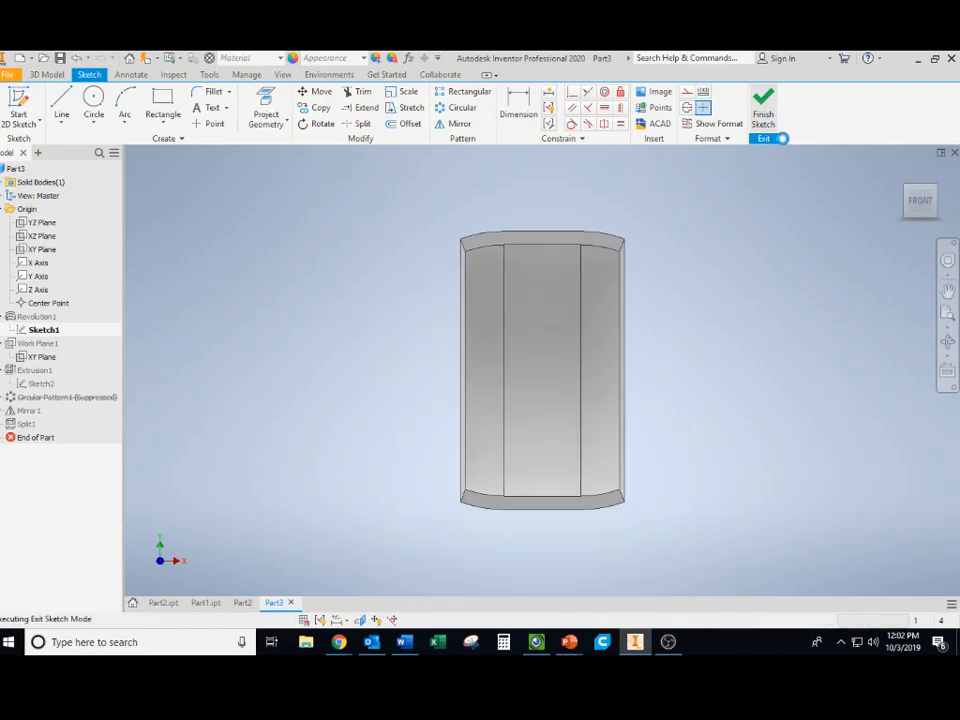
# Step: Share the revolved ring's profile sketch so that another feature can use it
pyautogui.click(917, 194)
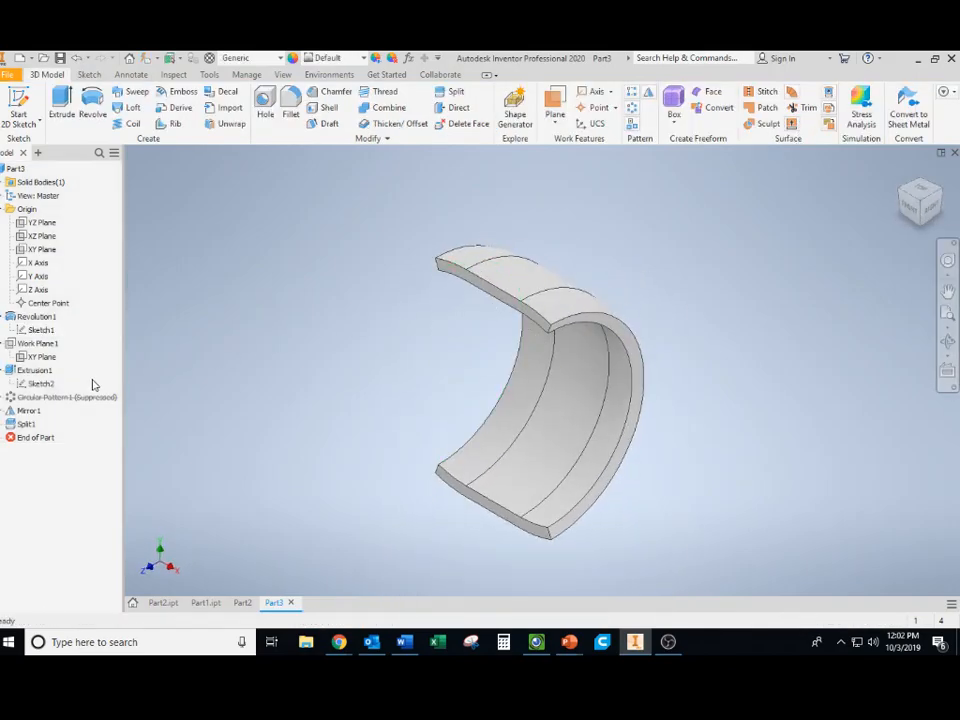
pyautogui.rightClick(48, 333)
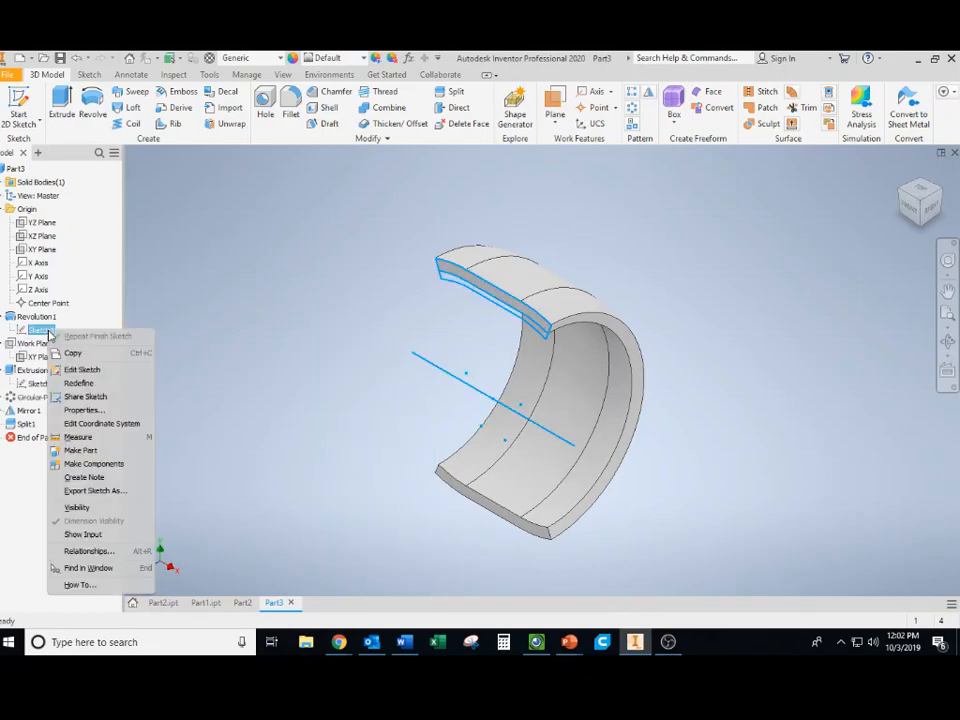
pyautogui.click(100, 397)
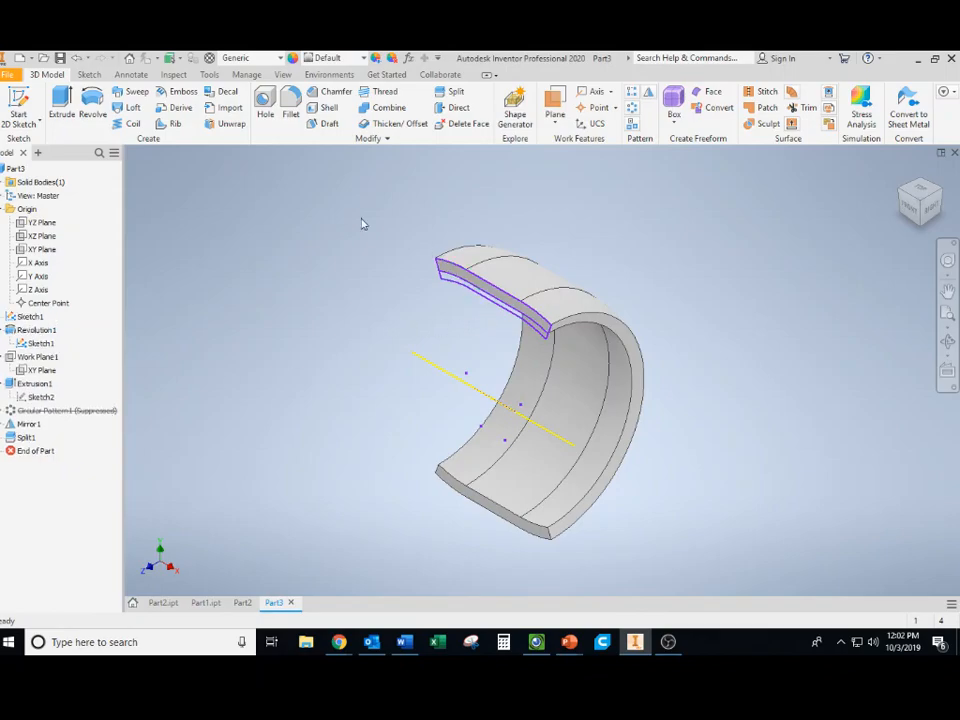
# Step: Revolve the thin inner band profile a full 360 degrees around the X axis, joined to the tire body
pyautogui.click(92, 100)
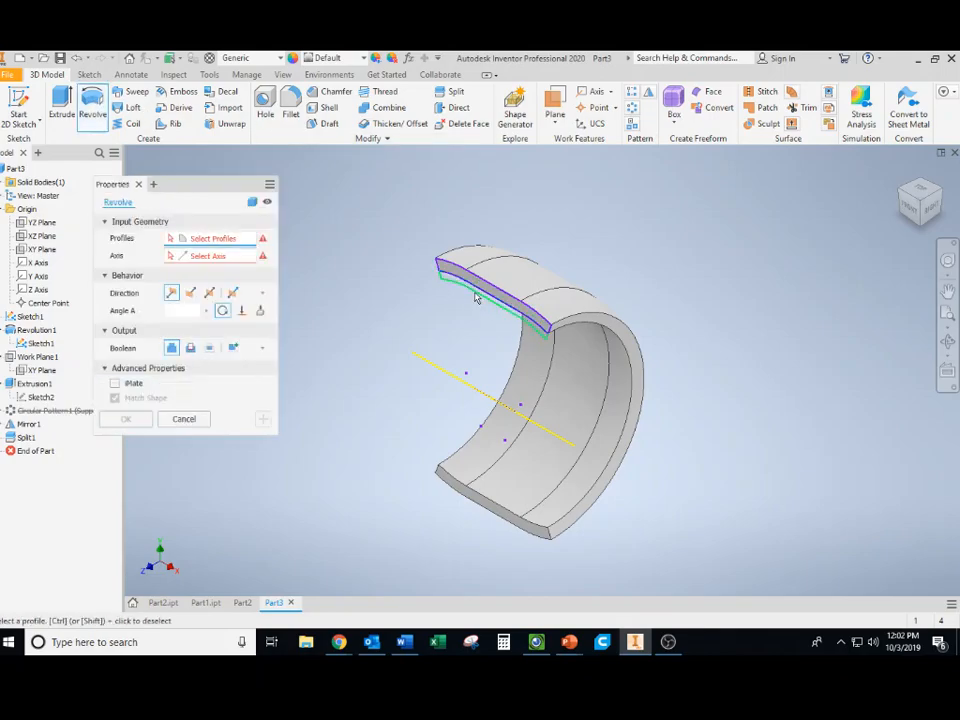
pyautogui.scroll(-3, 476, 294)
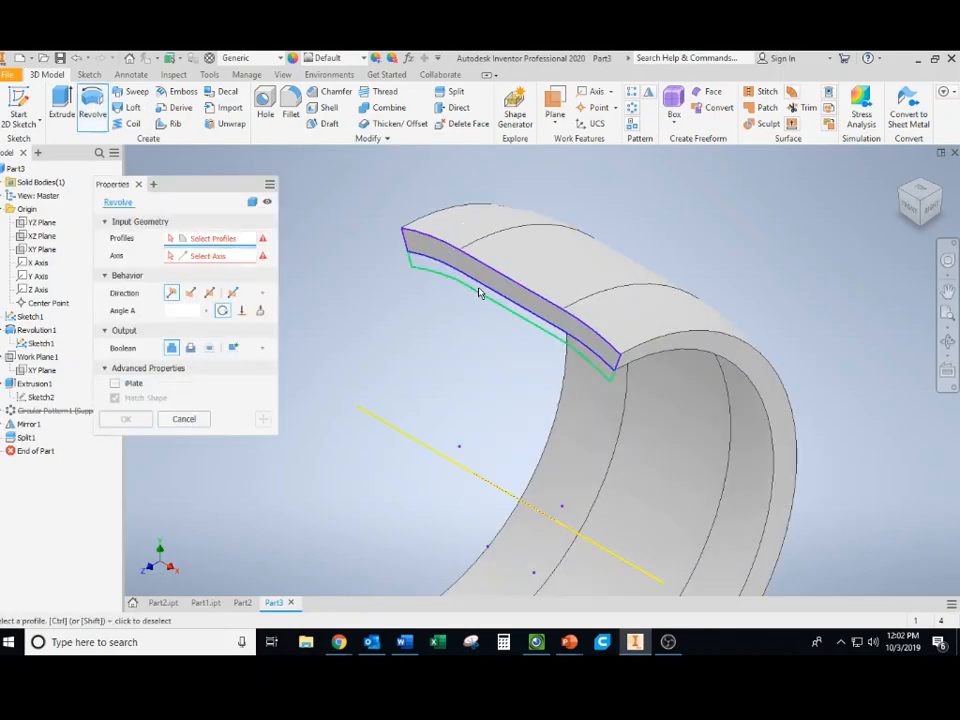
pyautogui.scroll(-2, 479, 290)
pyautogui.click(485, 291)
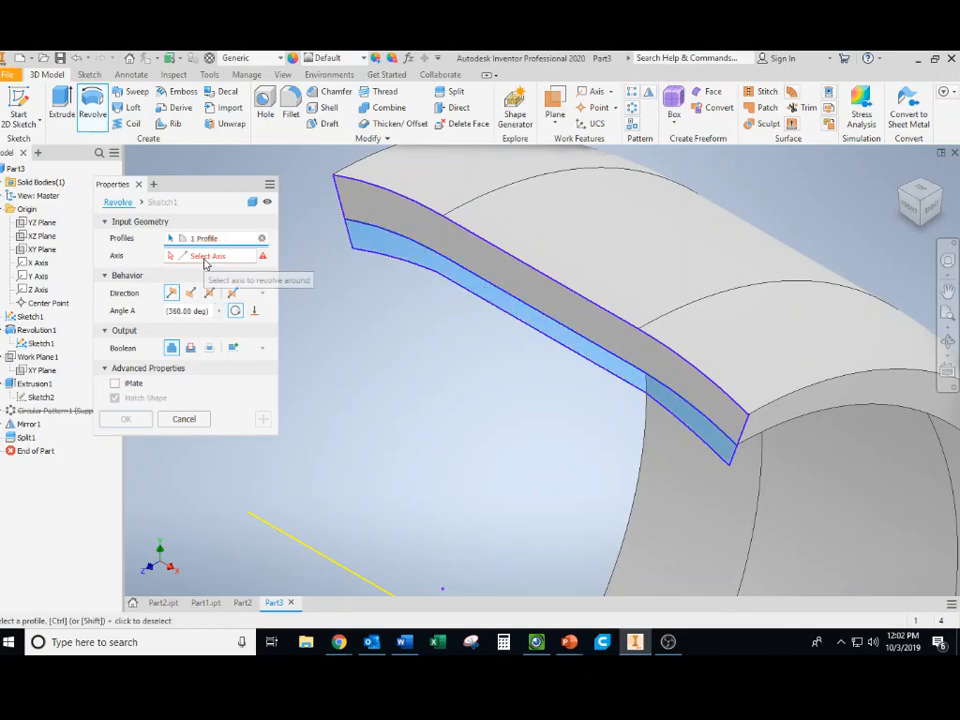
pyautogui.scroll(2, 437, 512)
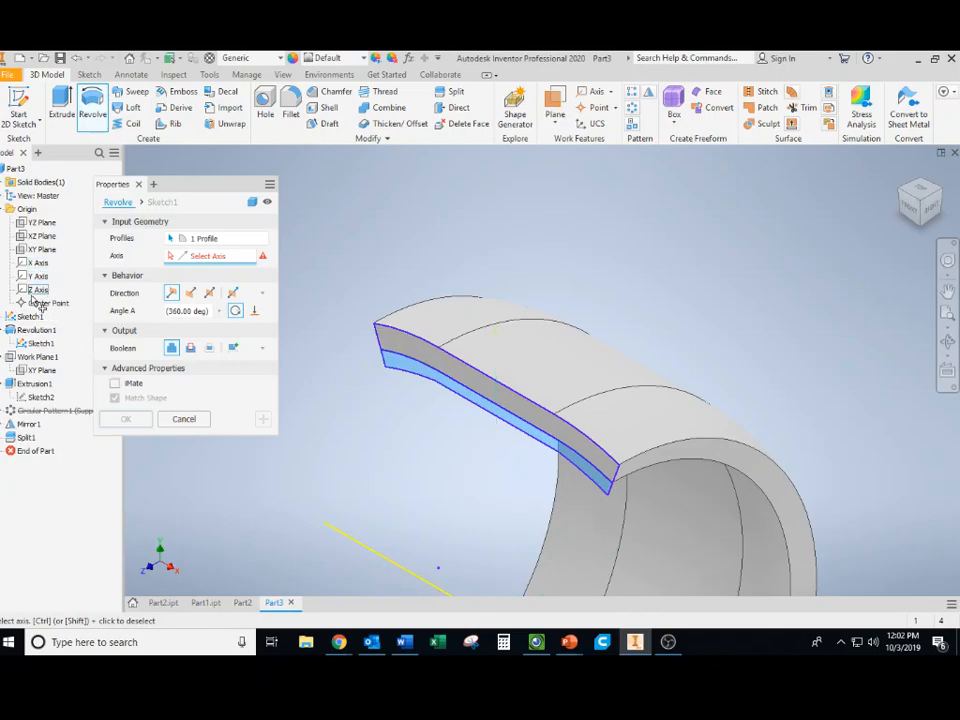
pyautogui.click(38, 264)
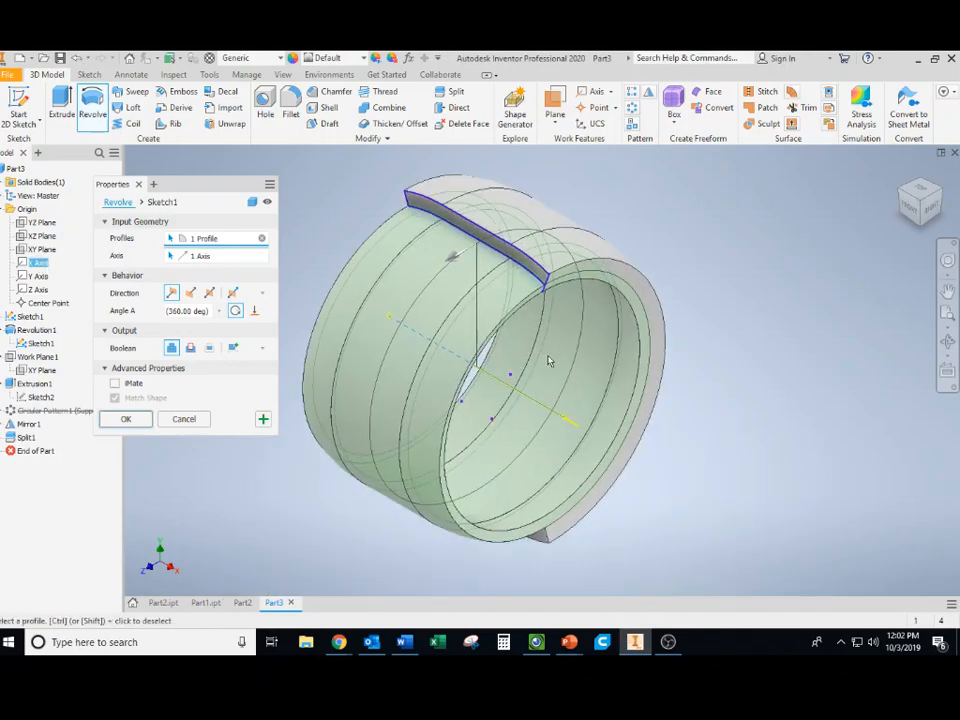
pyautogui.click(127, 419)
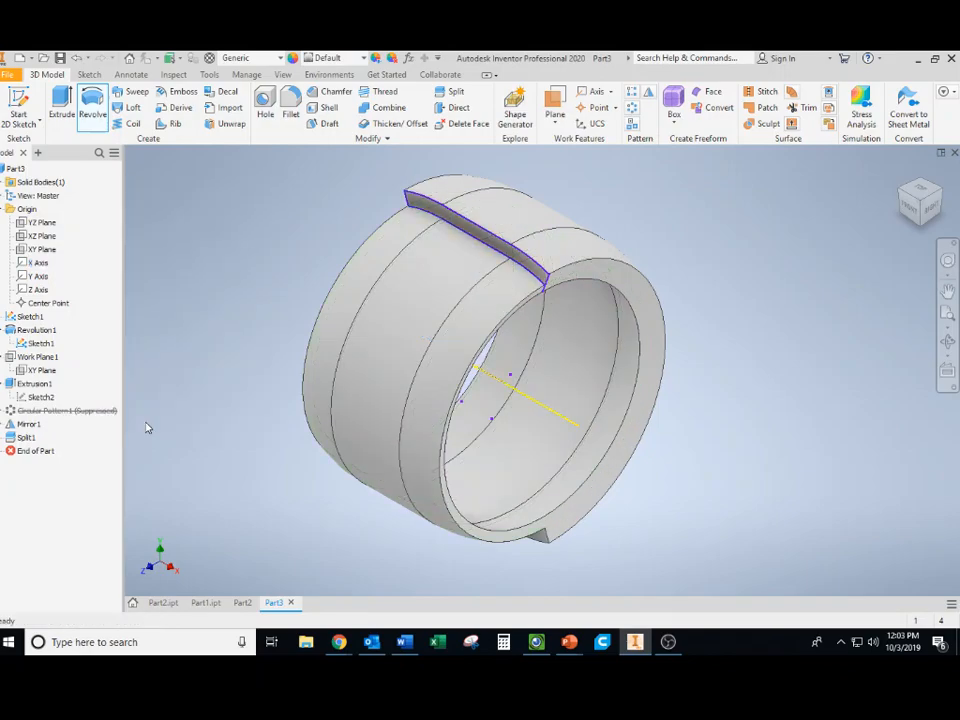
# Step: Delete the split feature and unsuppress the circular pattern of the tread grooves
pyautogui.click(26, 438)
pyautogui.rightClick(26, 438)
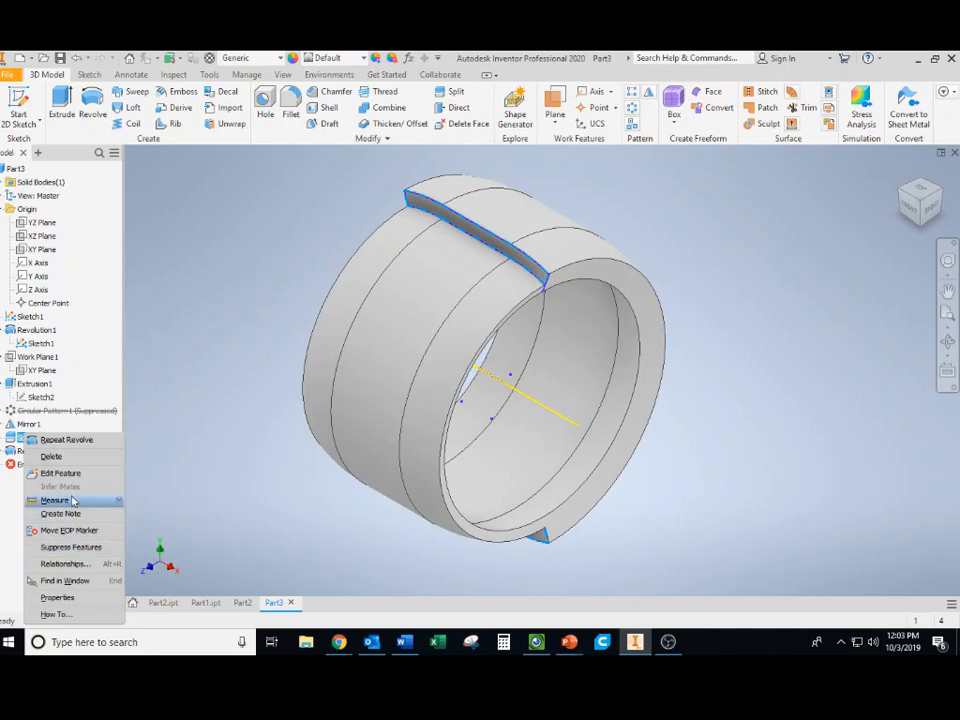
pyautogui.click(52, 457)
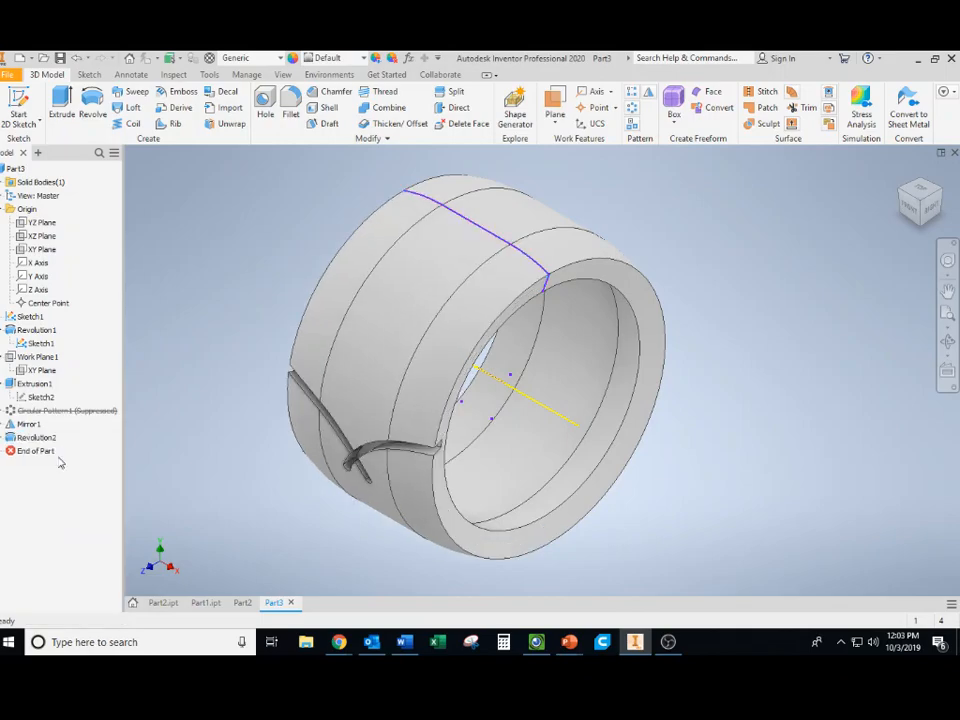
pyautogui.rightClick(57, 412)
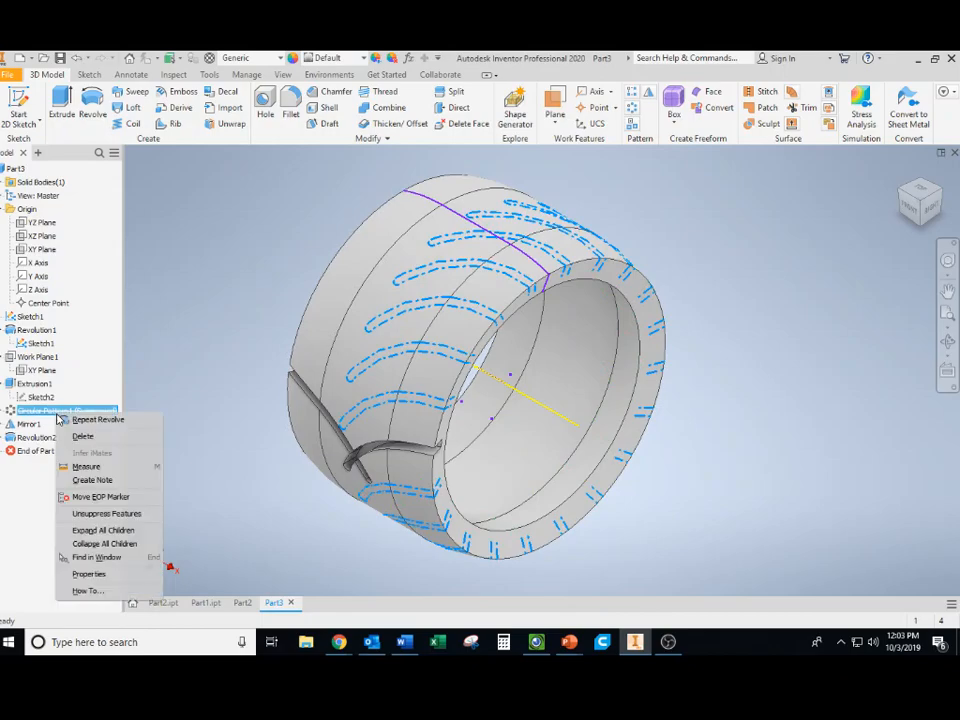
pyautogui.click(99, 513)
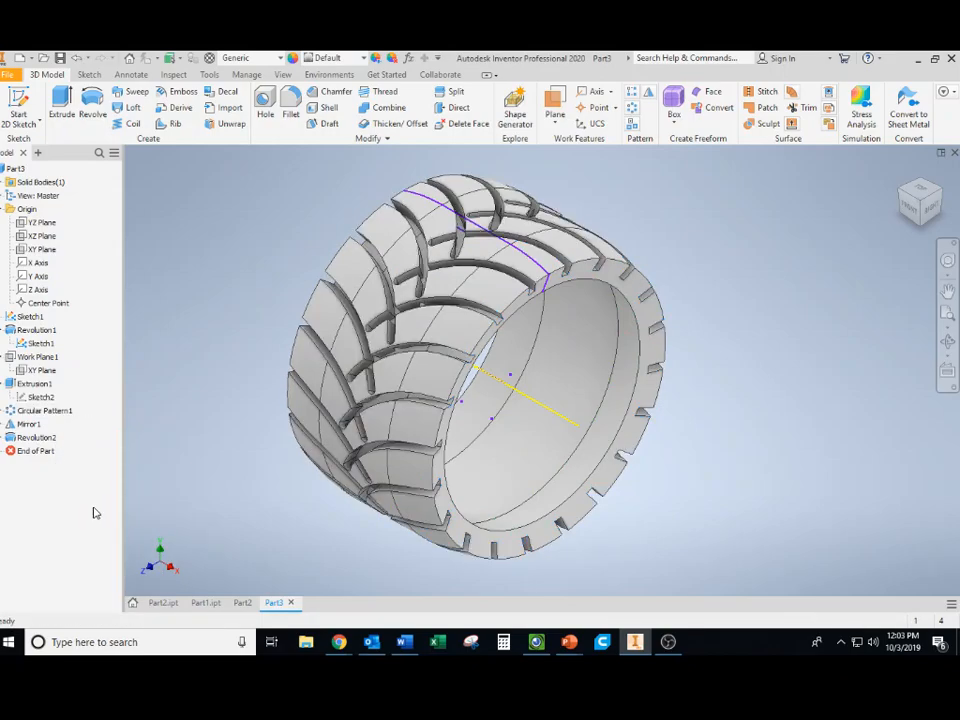
pyautogui.click(912, 206)
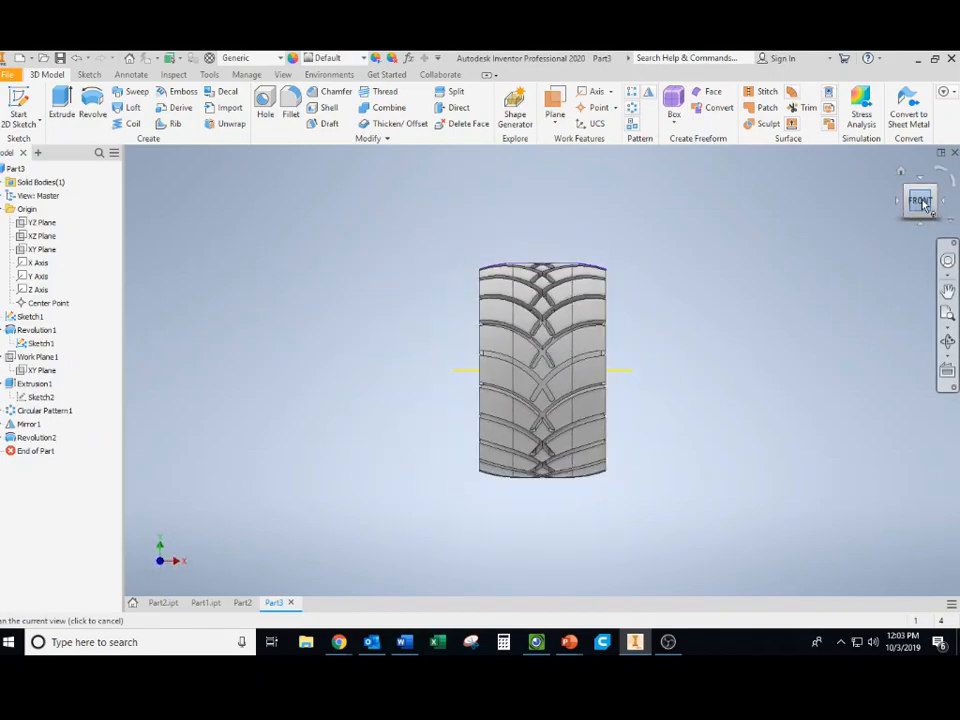
pyautogui.click(900, 171)
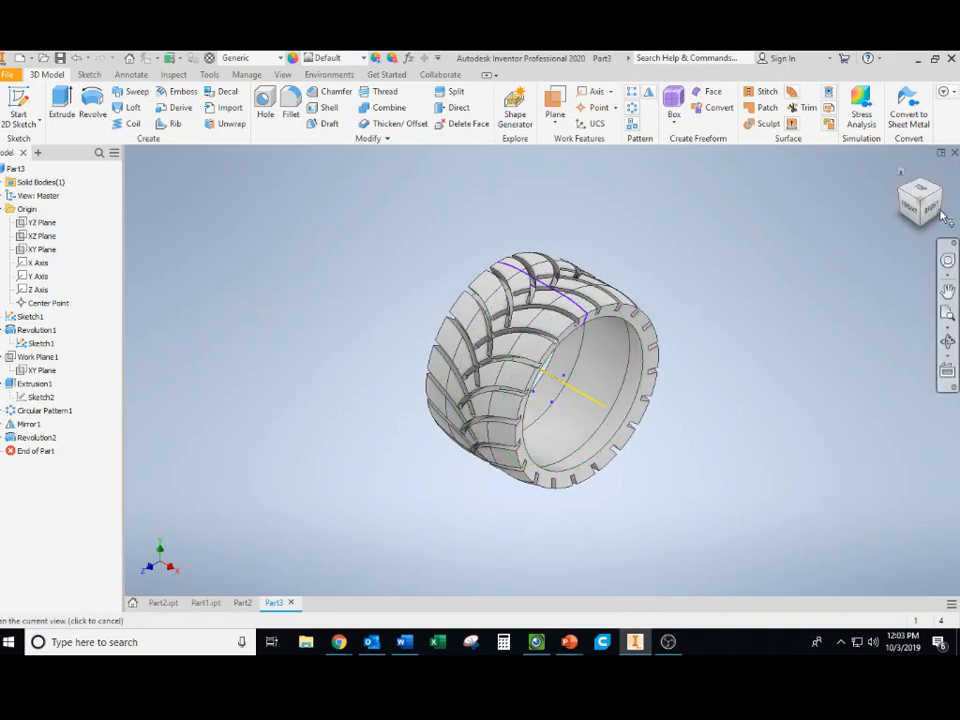
pyautogui.click(930, 212)
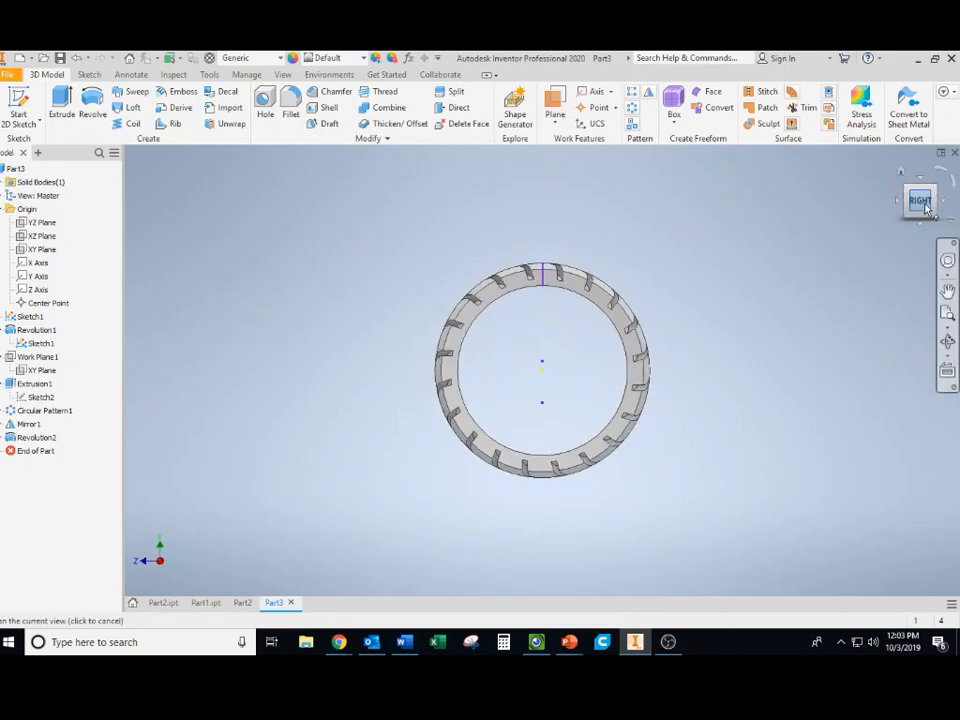
pyautogui.click(912, 195)
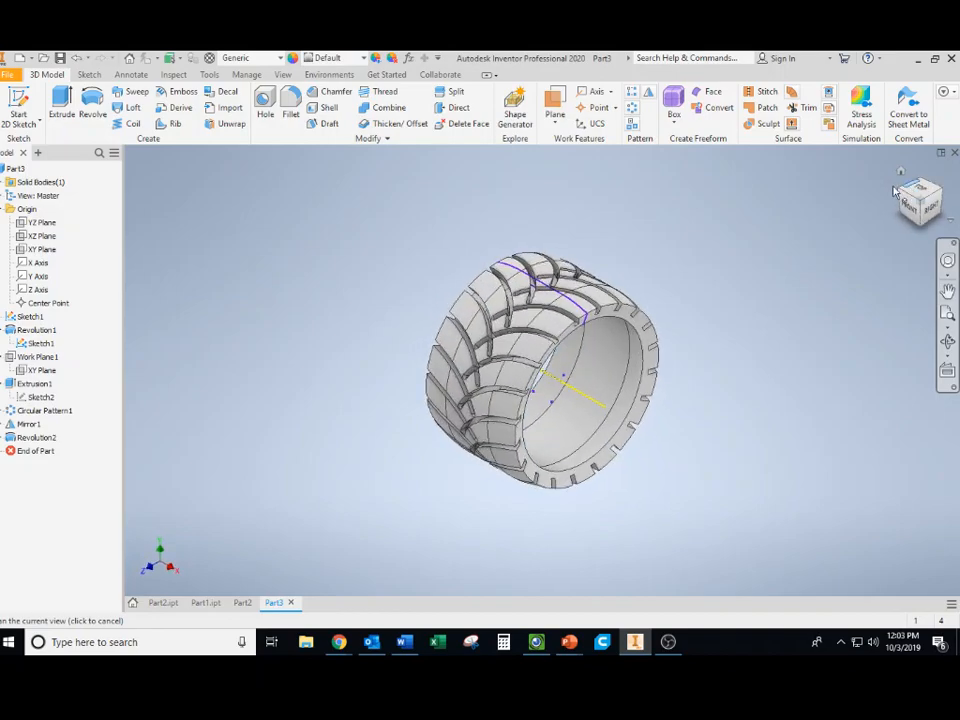